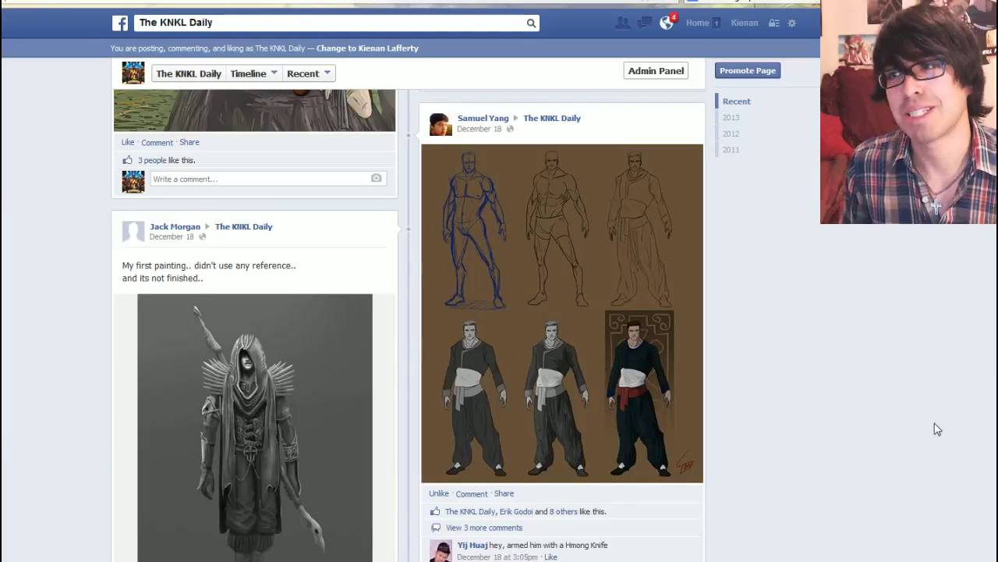
- Scroll up through The KNKL Daily fan submissions back to the status box and newest posts
scroll(909, 446, up, 3)
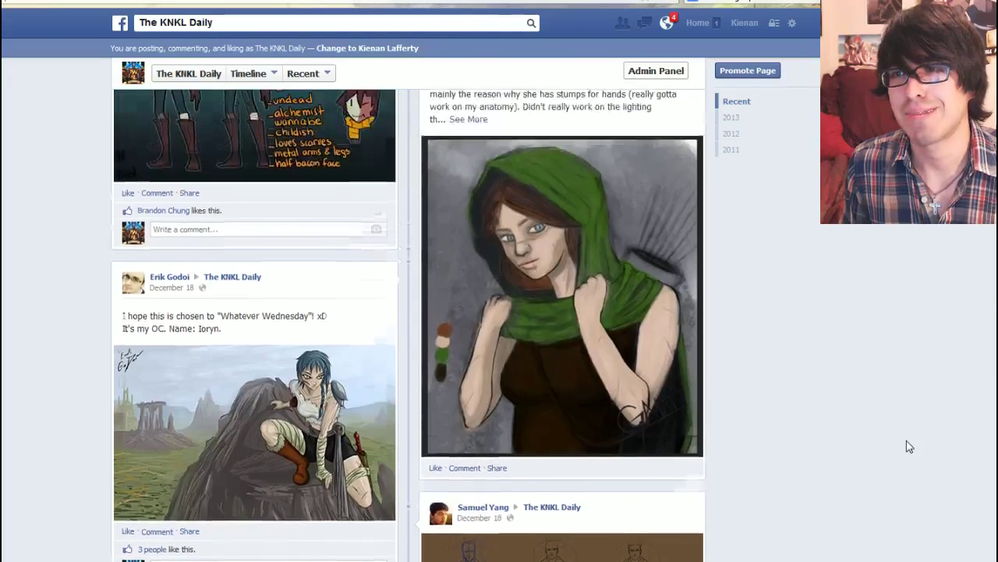
scroll(909, 446, up, 10)
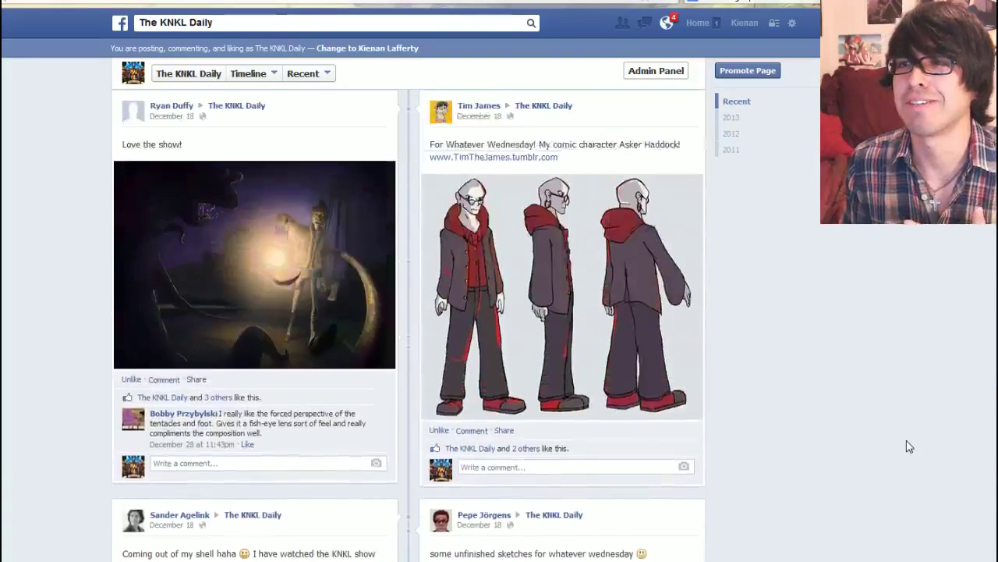
scroll(908, 446, up, 2)
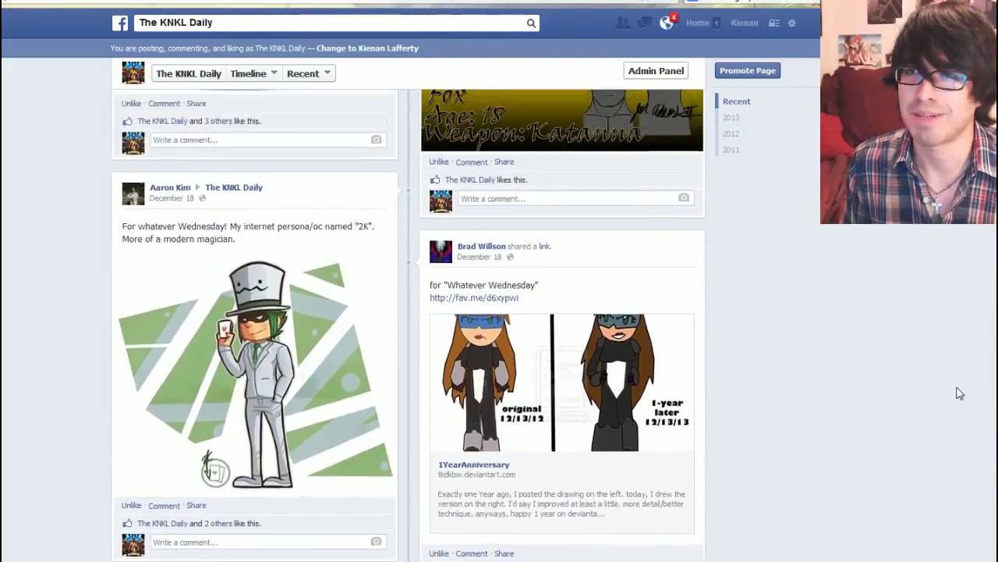
scroll(959, 390, up, 3)
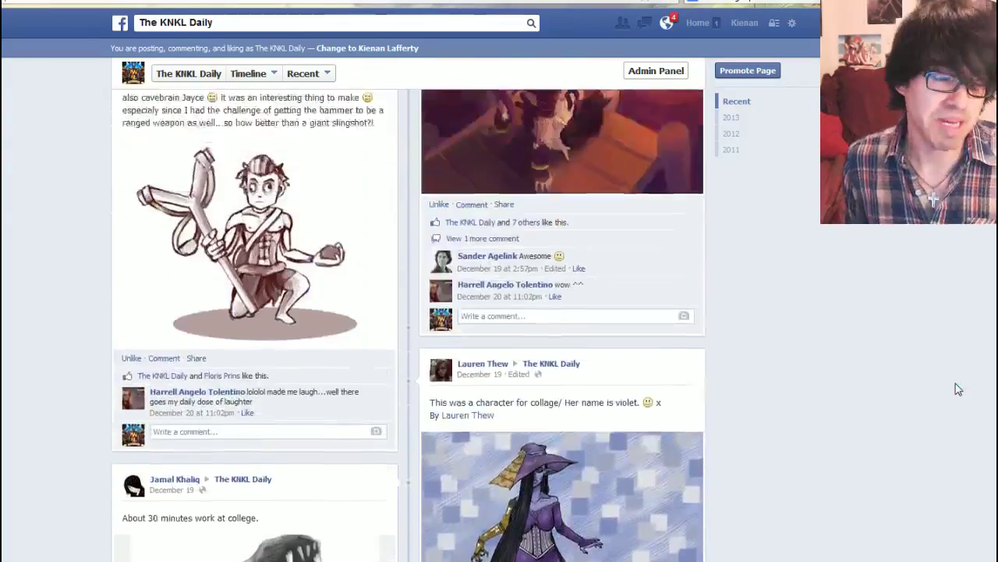
scroll(958, 389, up, 3)
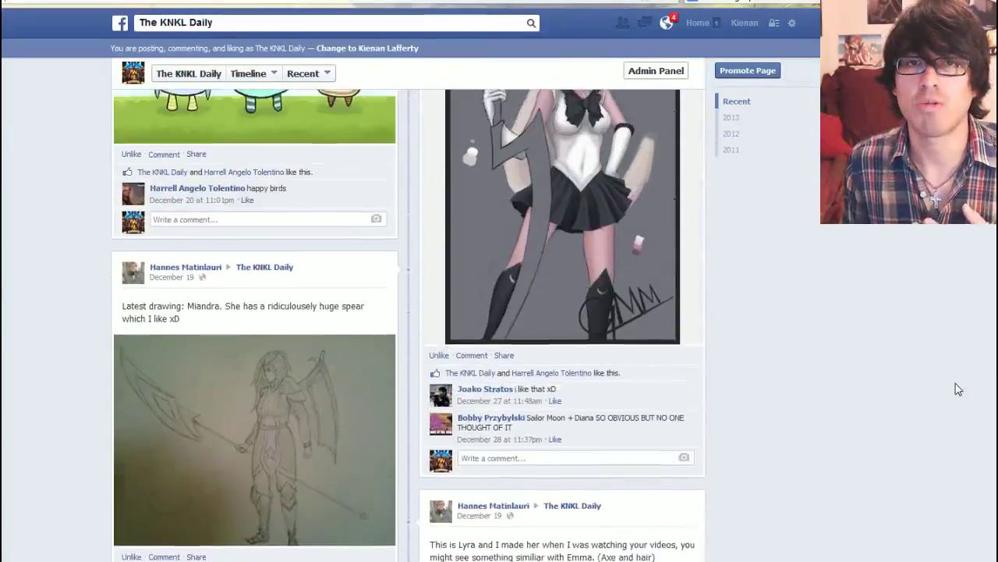
scroll(958, 388, up, 4)
scroll(958, 394, up, 5)
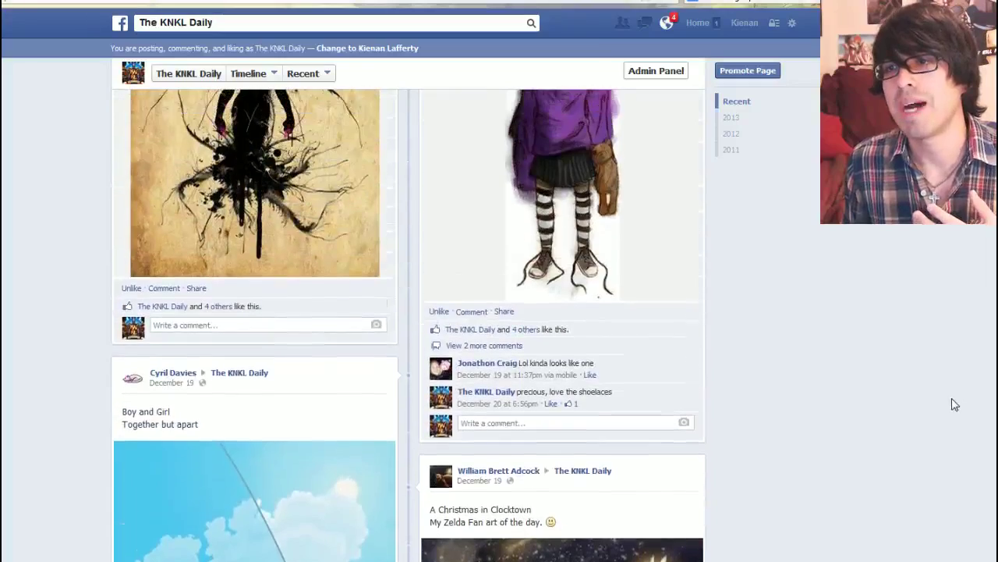
scroll(951, 396, up, 2)
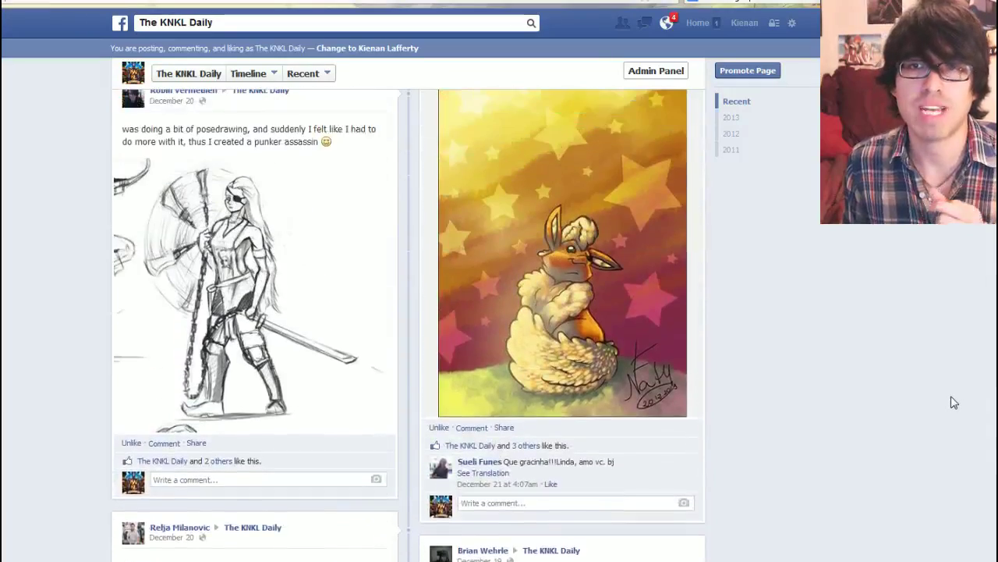
scroll(953, 402, up, 2)
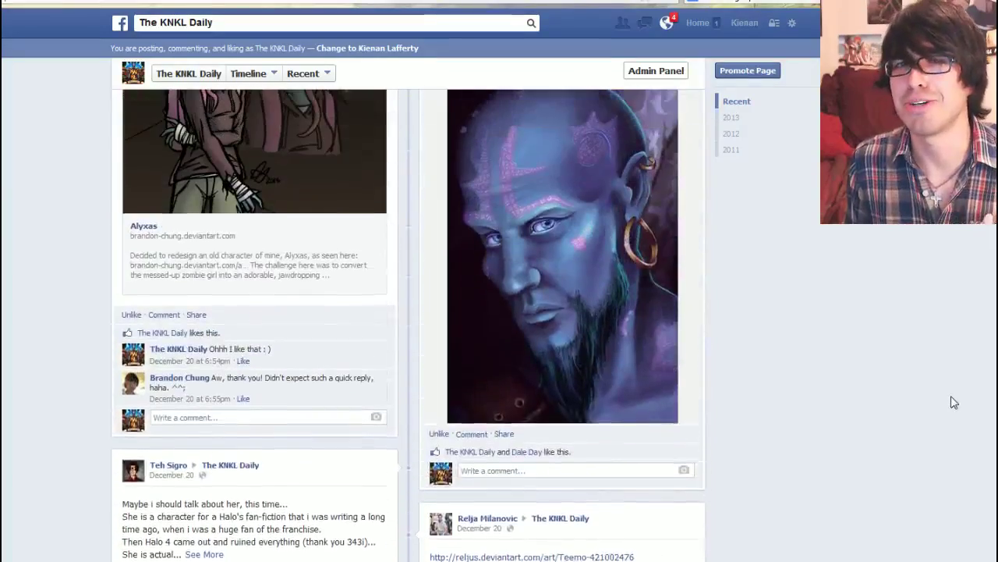
scroll(953, 402, up, 2)
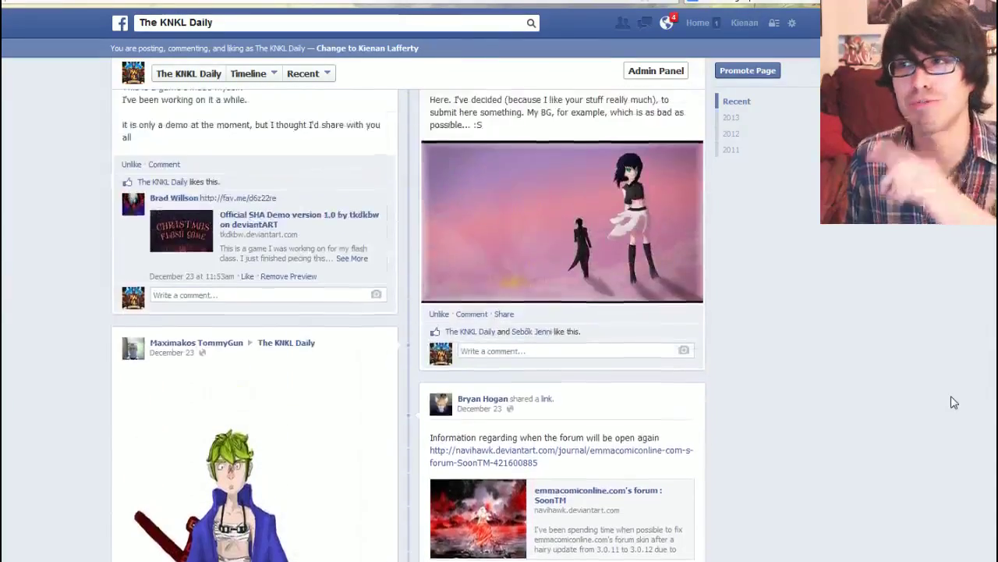
scroll(951, 402, up, 2)
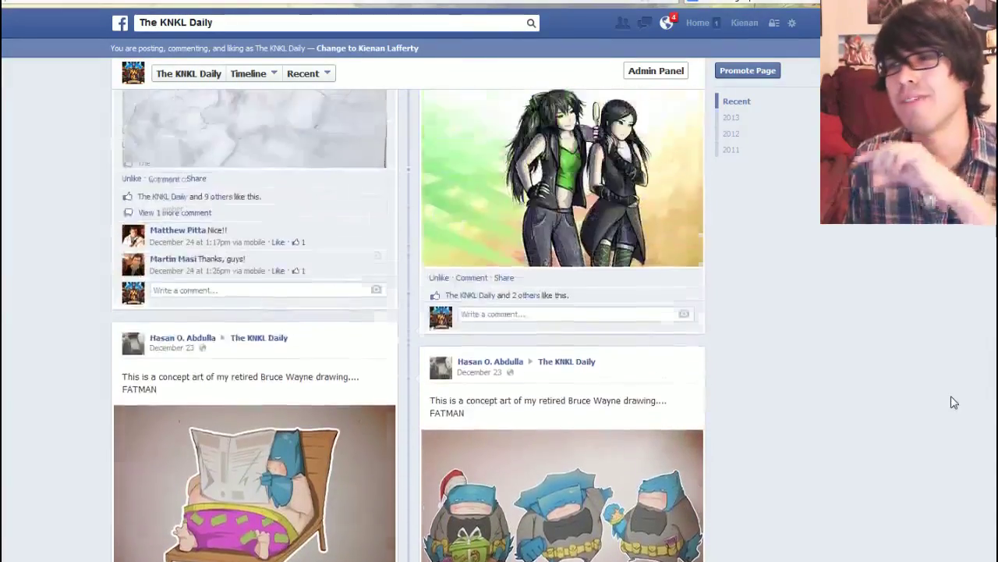
scroll(952, 401, up, 2)
scroll(954, 402, up, 2)
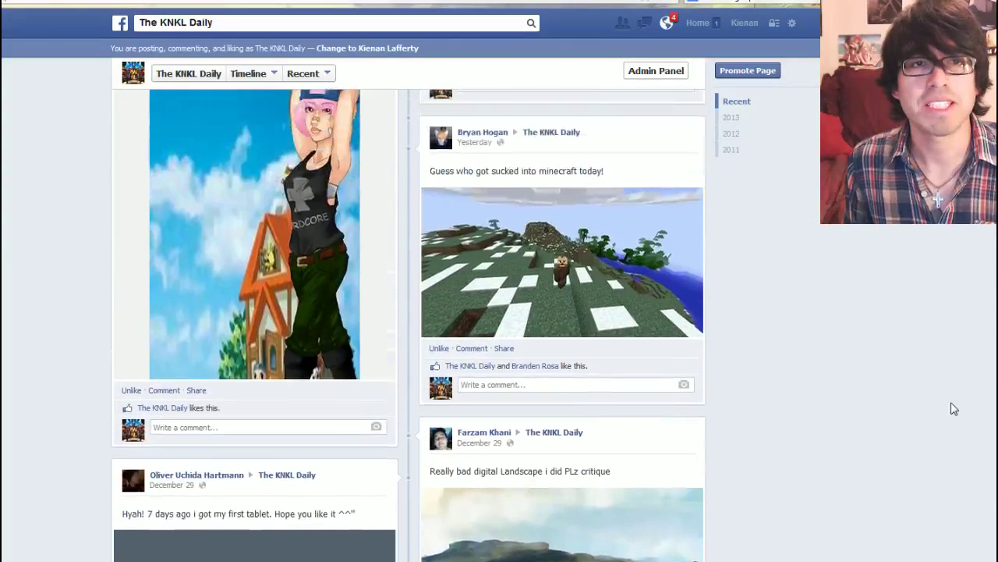
scroll(953, 409, up, 5)
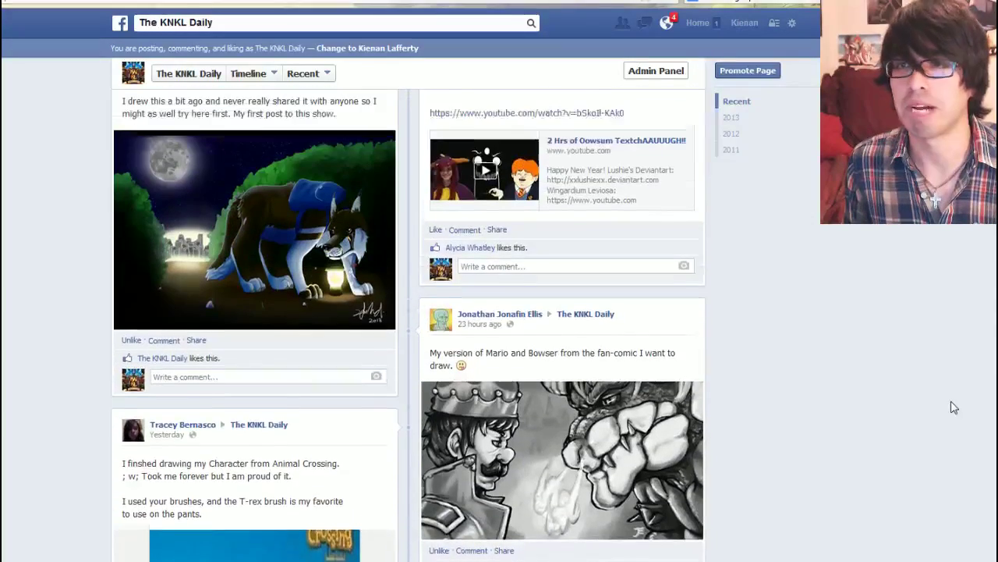
scroll(949, 466, down, 2)
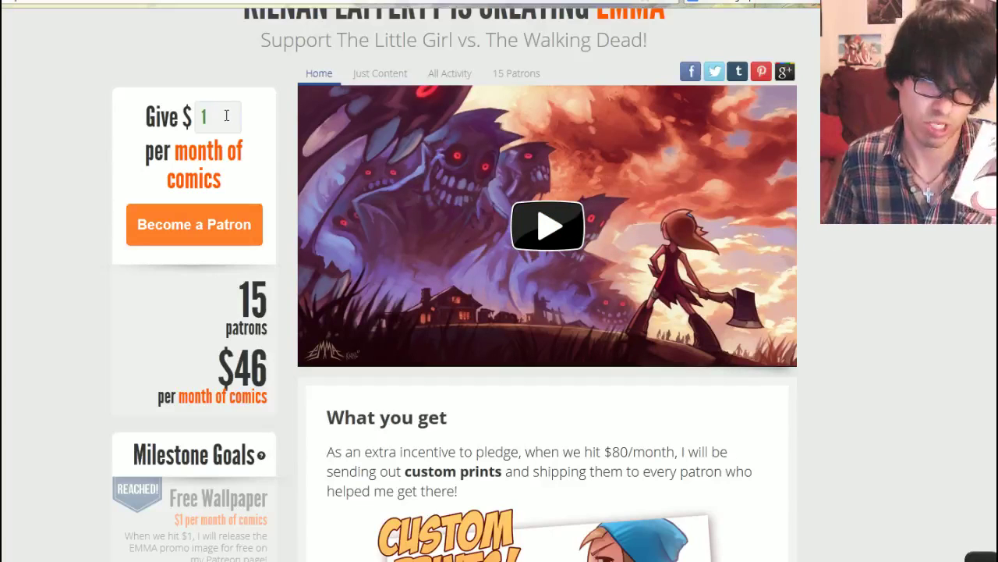
- Scroll the EMMA Patreon page down and highlight the $46 monthly total
scroll(947, 328, down, 1)
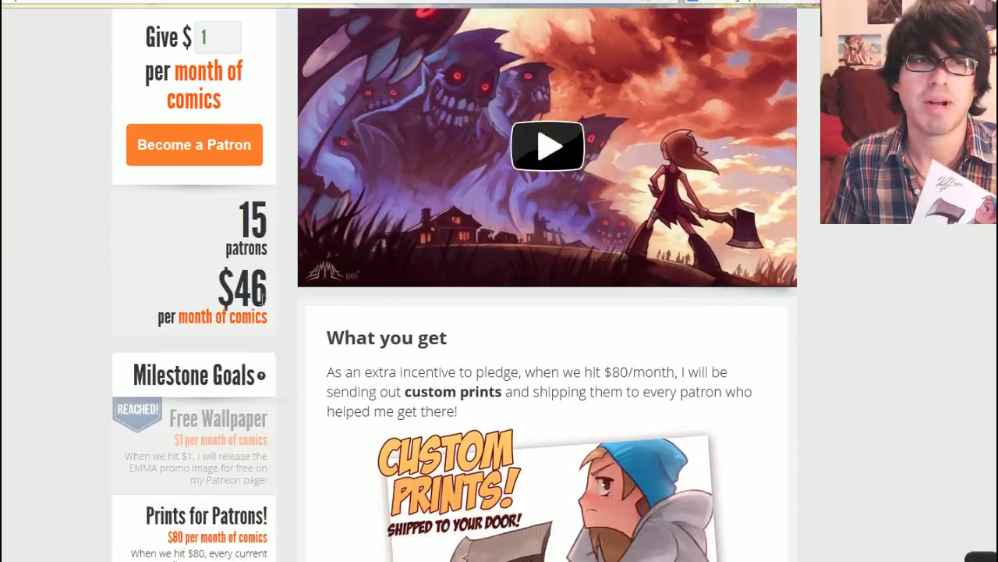
drag(243, 285, 269, 292)
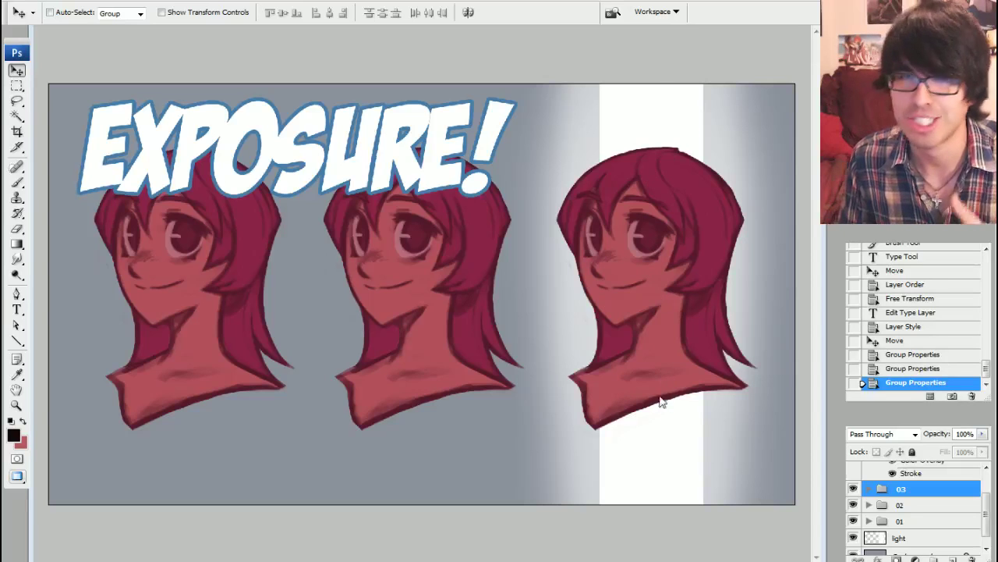
- Hide the exposure! type layer in the Layers panel
scroll(897, 499, up, 3)
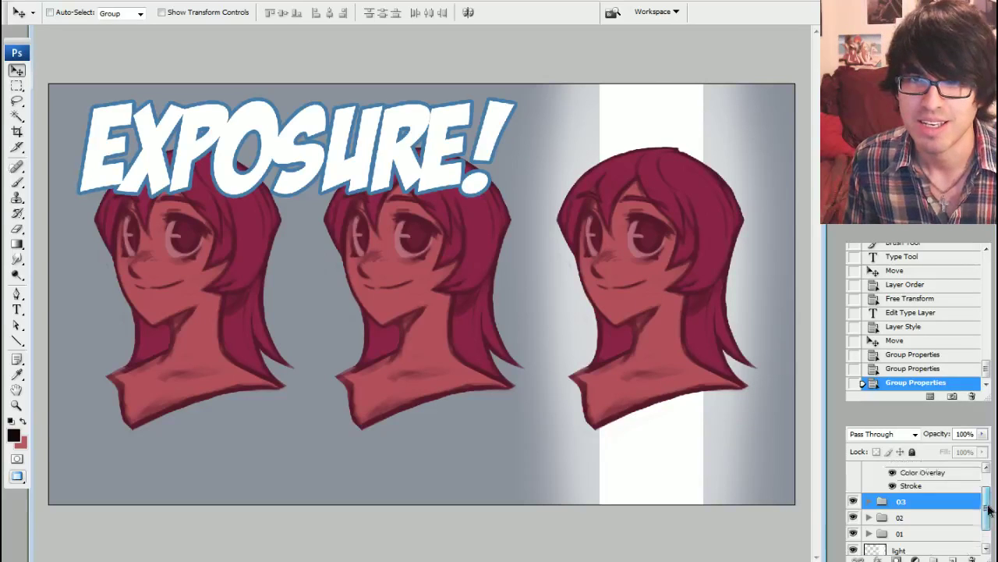
click(853, 469)
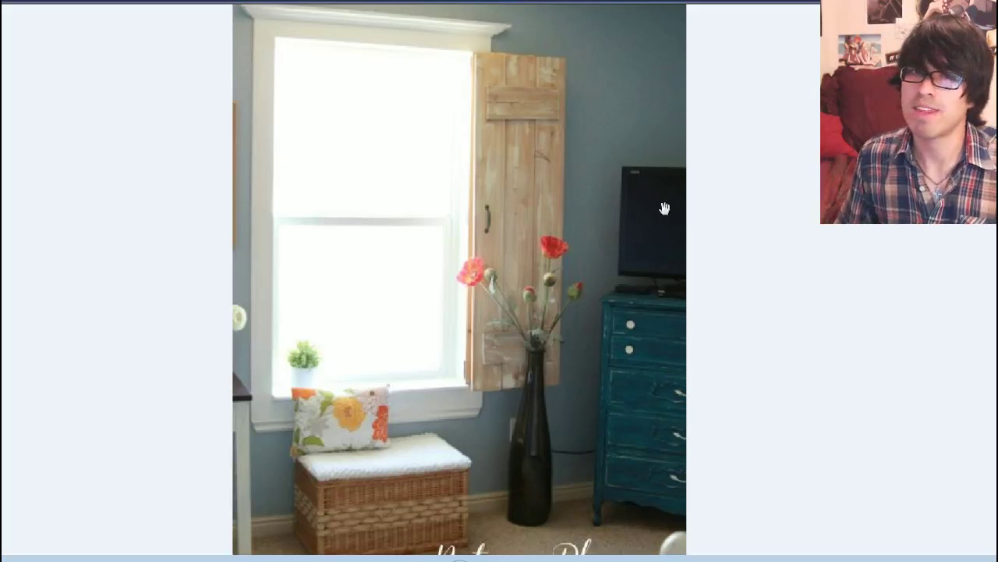
- Step through three pictures to the living room with diamond-paned windows and a piano
click(803, 288)
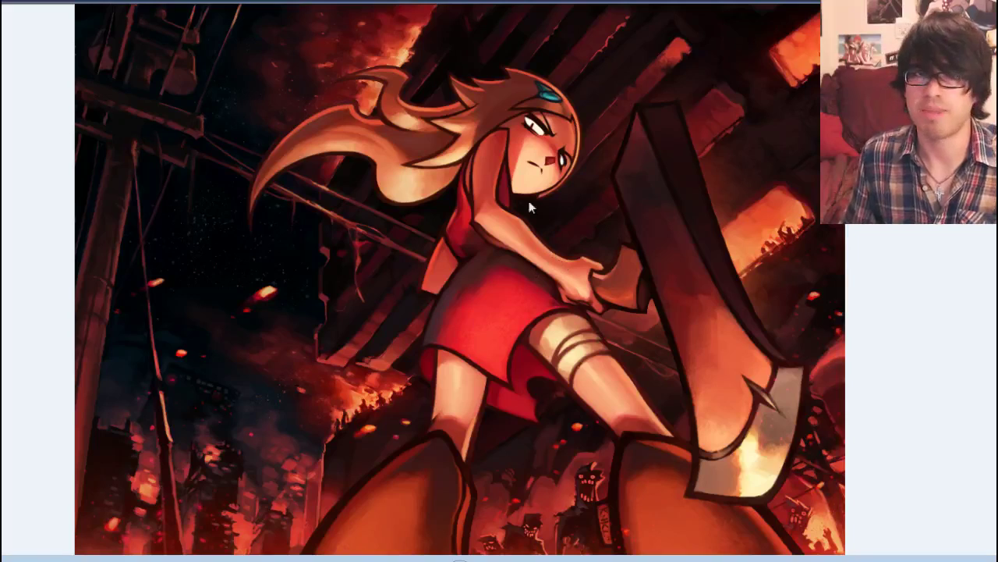
click(461, 284)
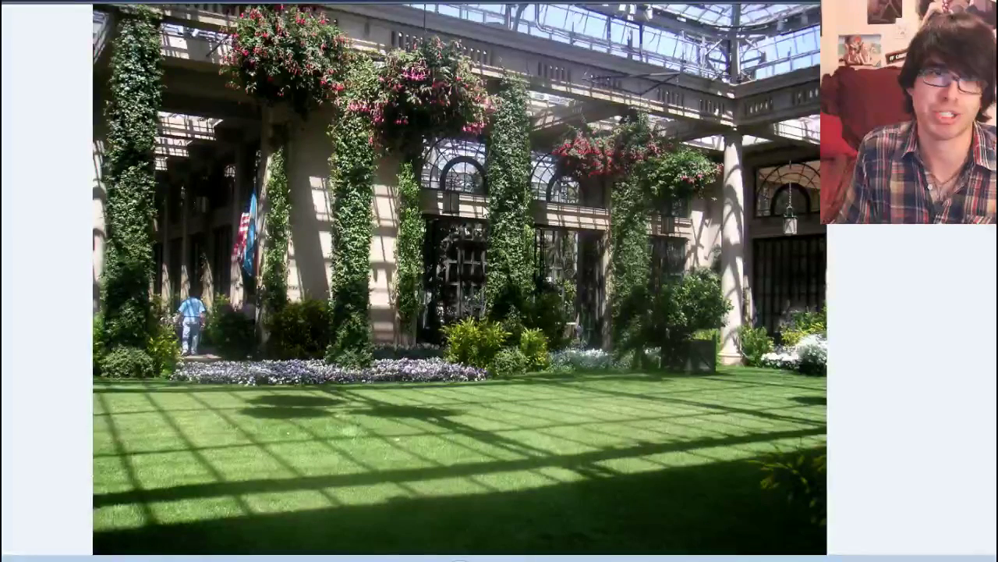
click(483, 211)
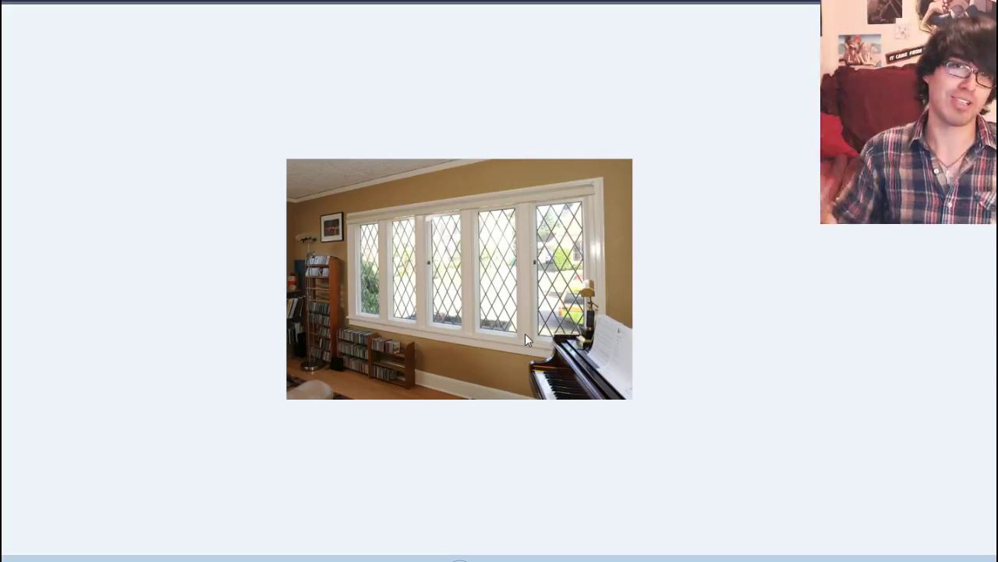
- Zoom into the bay-window photo, then advance past the tree canopy to the anime illustration
scroll(534, 360, up, 3)
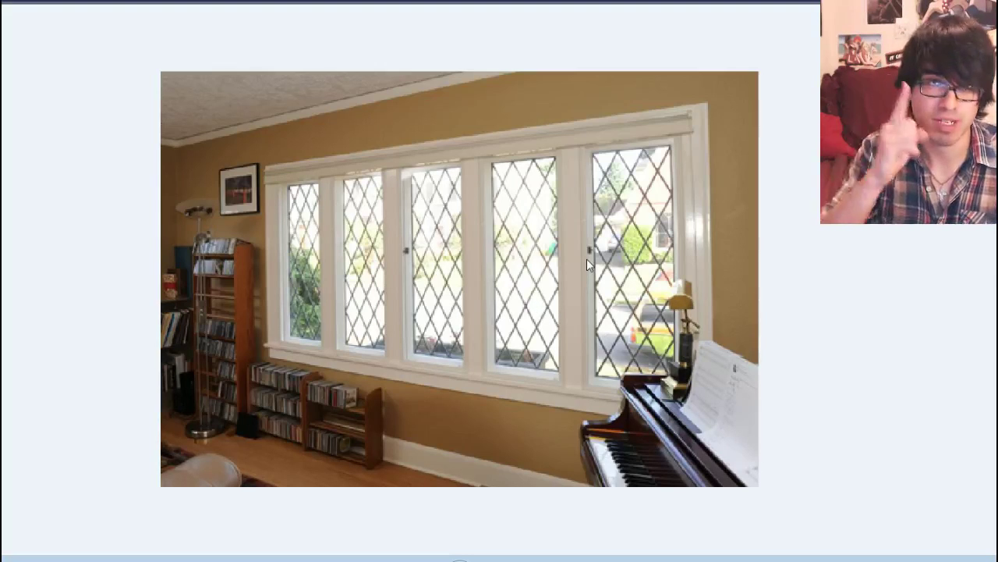
key(Right)
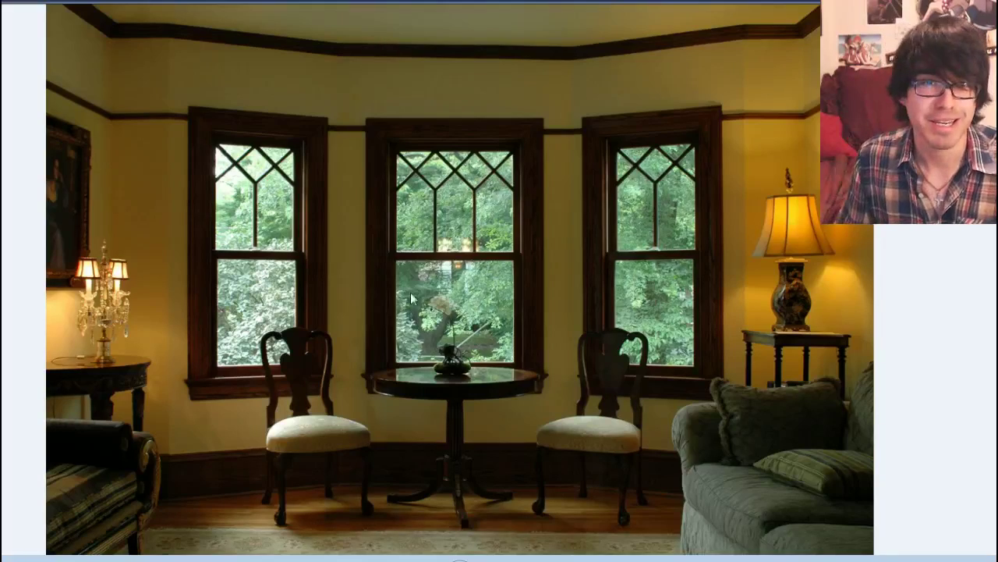
click(550, 304)
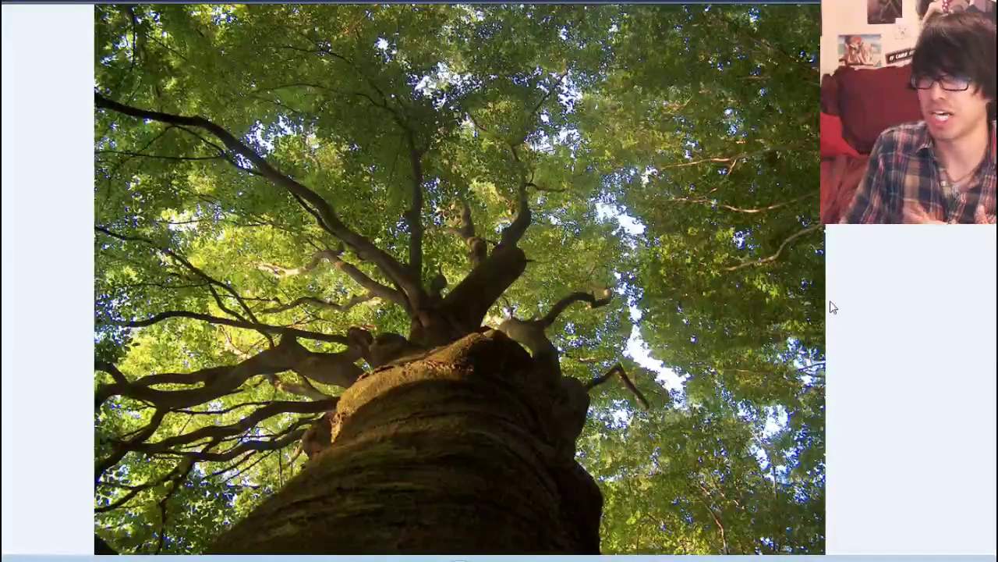
key(Right)
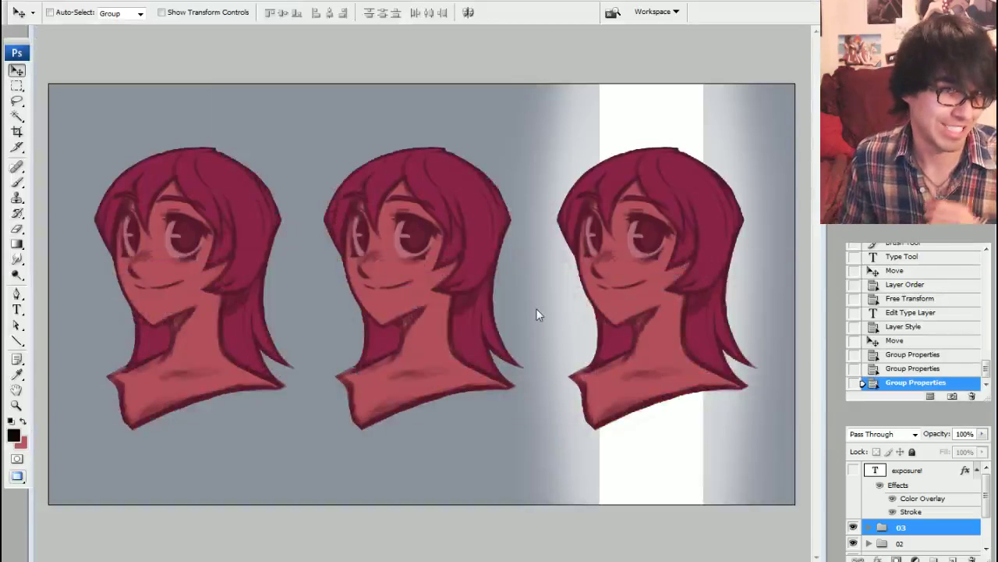
- Zoom in on the painted heads and expand group 01 in the Layers panel
key(ctrl+plus)
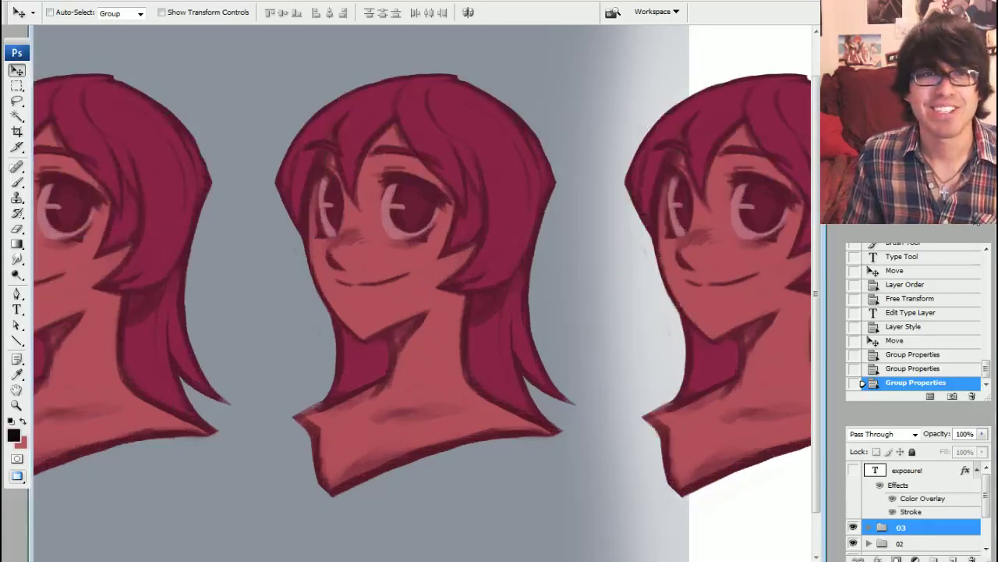
scroll(421, 293, left, 5)
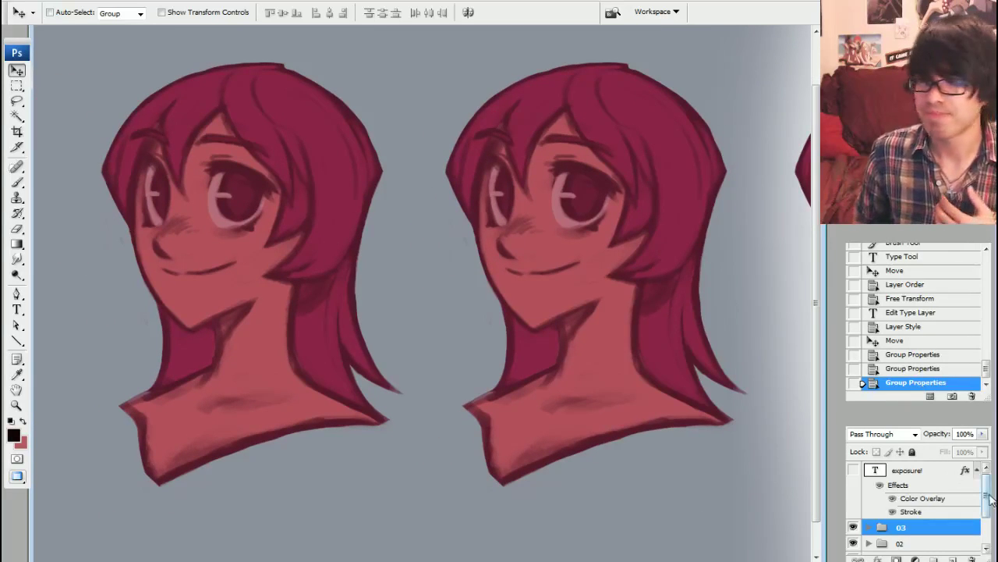
drag(989, 499, 989, 521)
click(869, 510)
- Lock transparent pixels on the hair, Layer 2, eyes and eyes2 layers
click(932, 520)
click(877, 451)
click(913, 501)
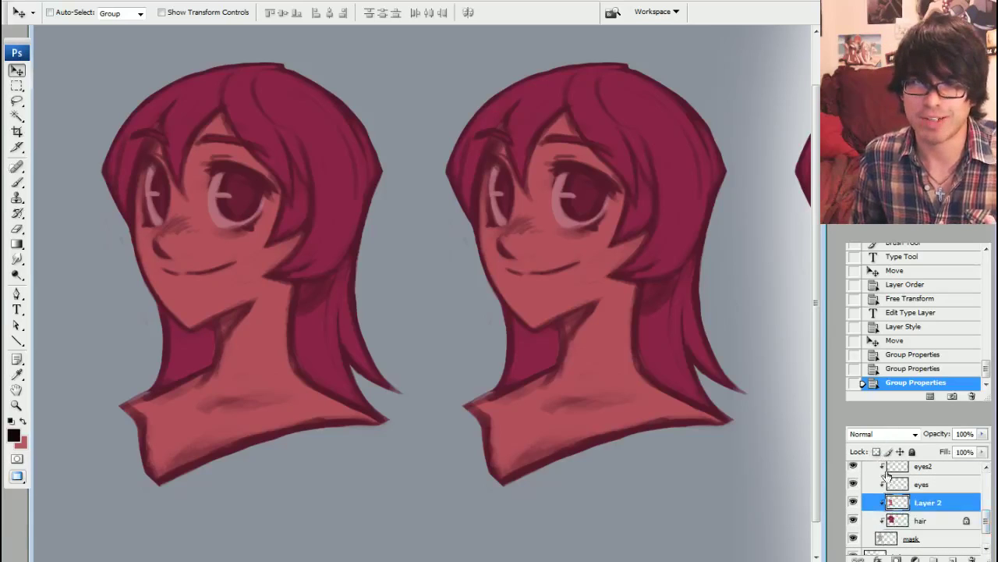
click(877, 452)
click(914, 484)
click(877, 452)
click(915, 465)
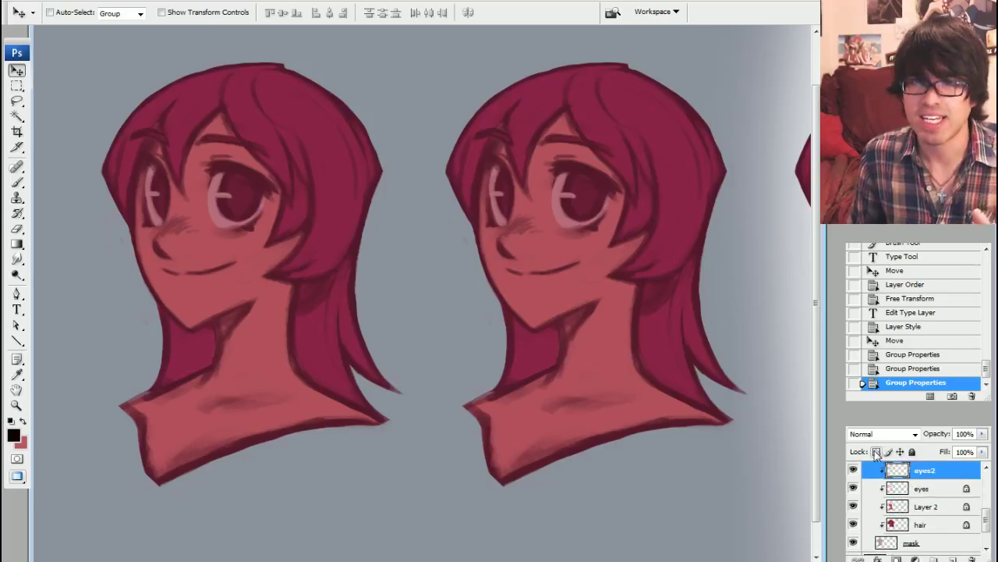
click(877, 452)
- Lock transparent pixels on the mask layer and switch to the Brush tool
drag(987, 517, 988, 521)
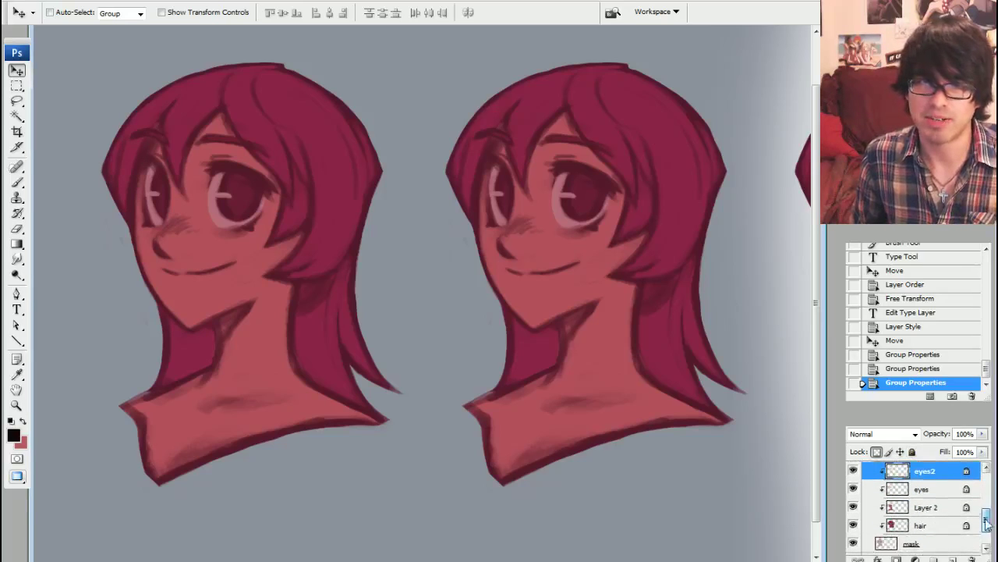
click(935, 524)
click(927, 543)
click(876, 451)
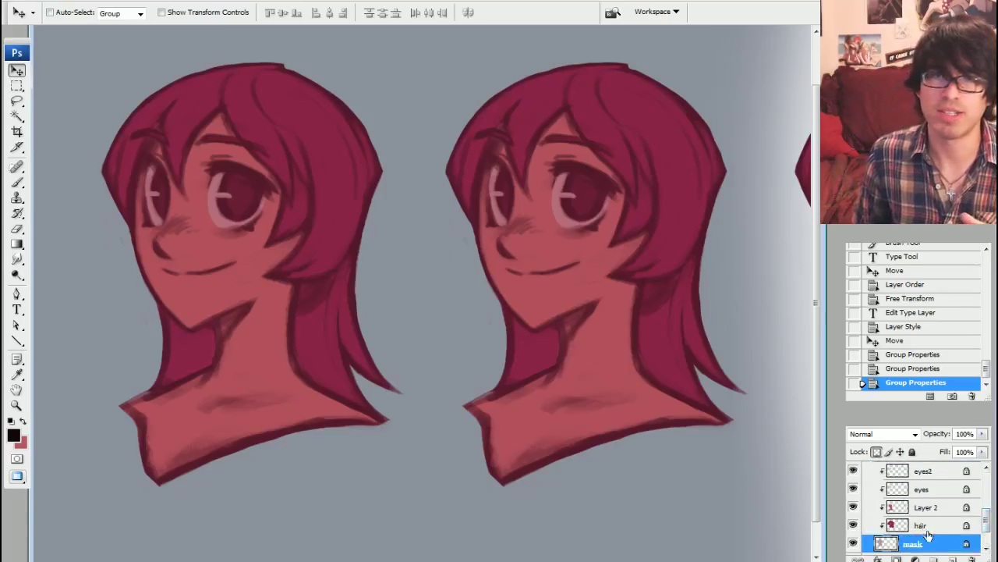
click(18, 182)
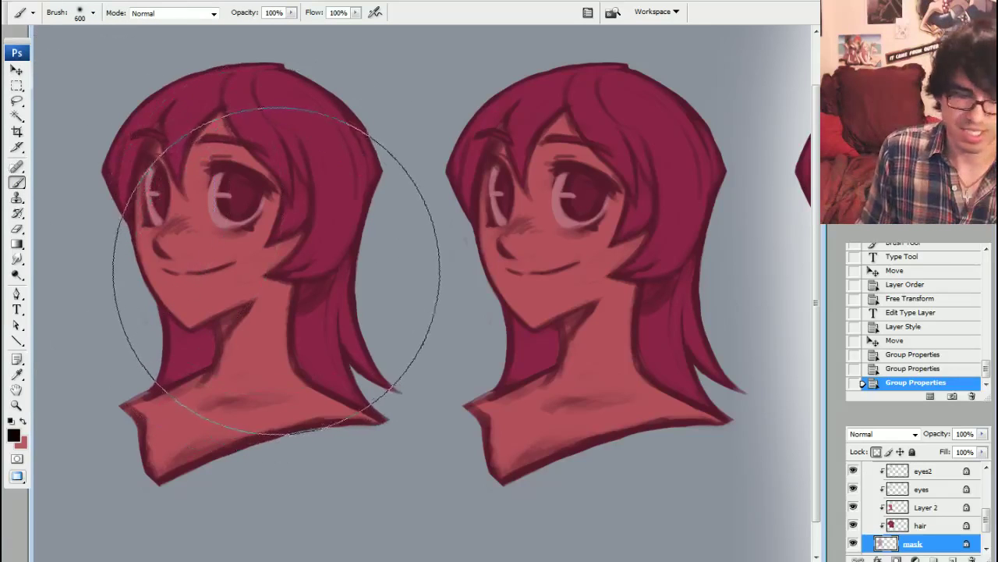
- Sample the face's skin red and set a lighter pink foreground colour
key(bracketleft)
key(bracketleft)
key(bracketleft)
key(bracketleft)
key(bracketleft)
alt+click(237, 275)
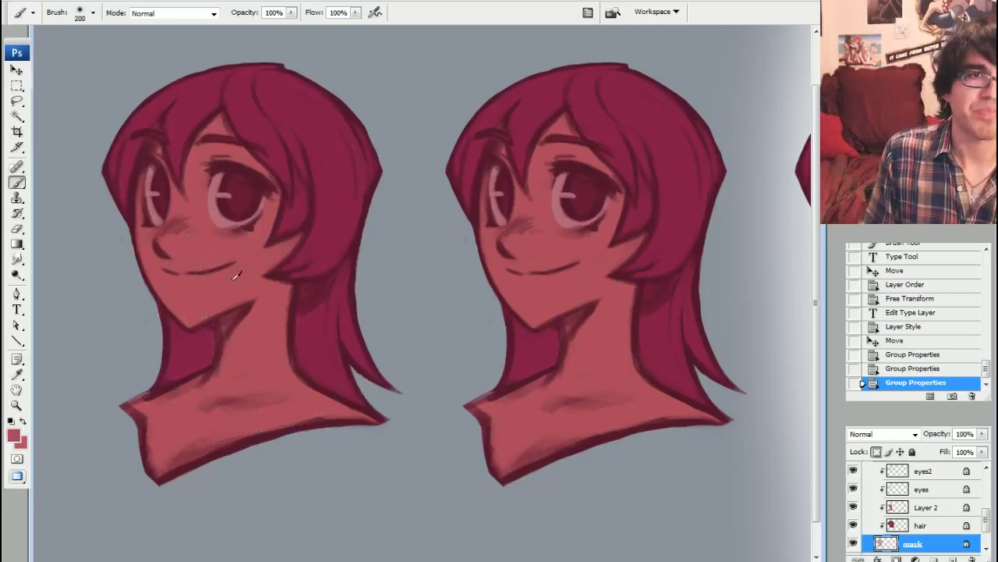
click(14, 435)
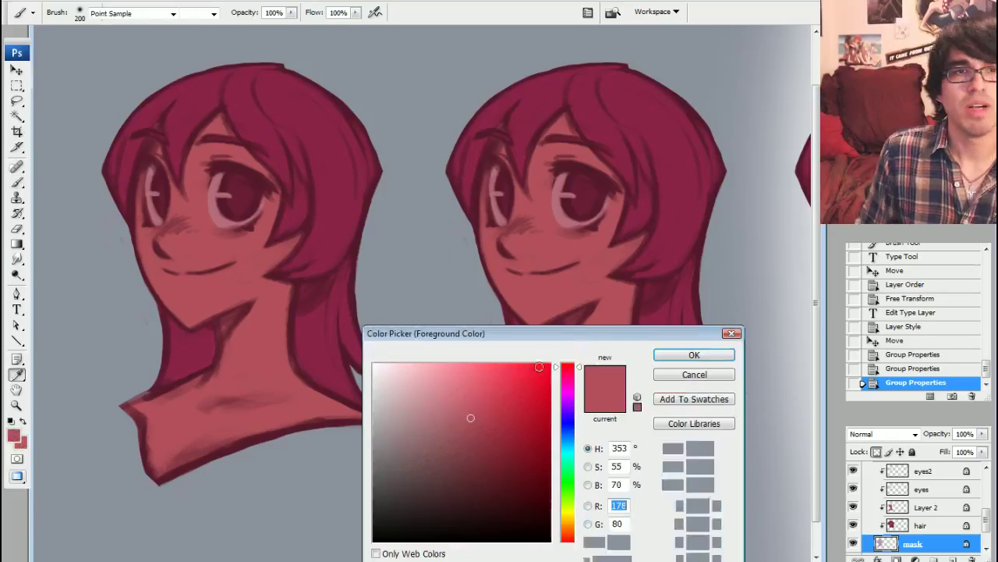
click(458, 378)
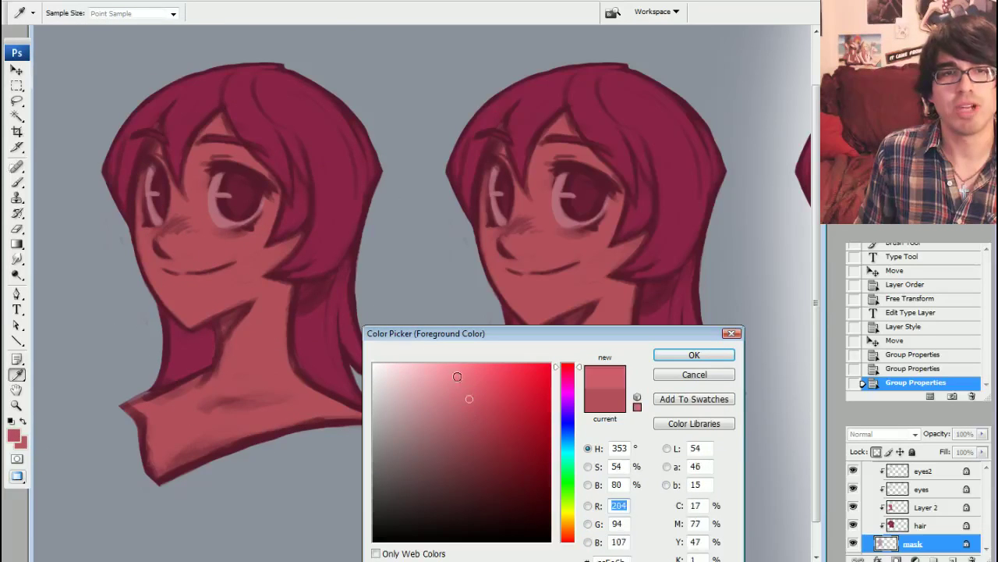
click(578, 364)
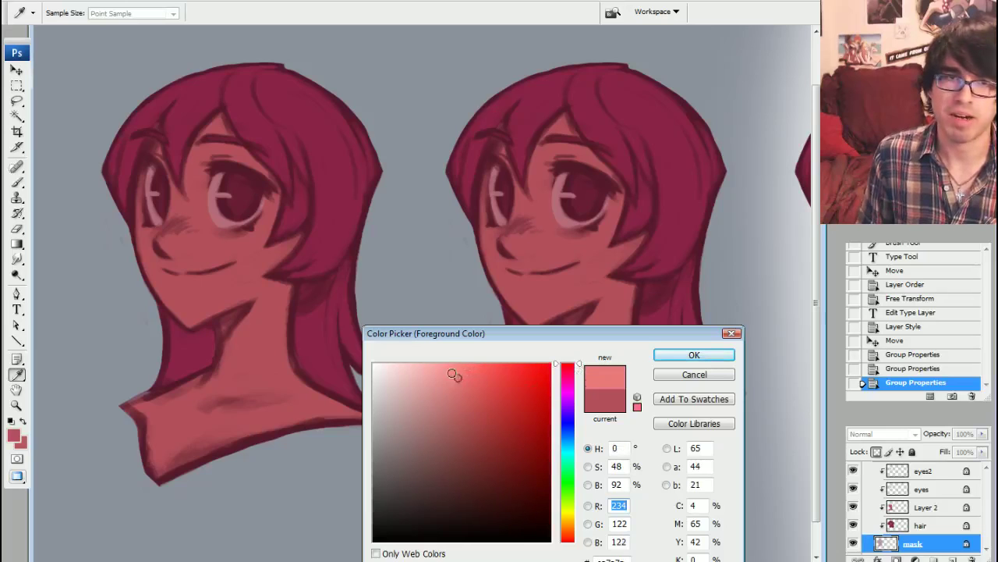
drag(455, 376, 454, 373)
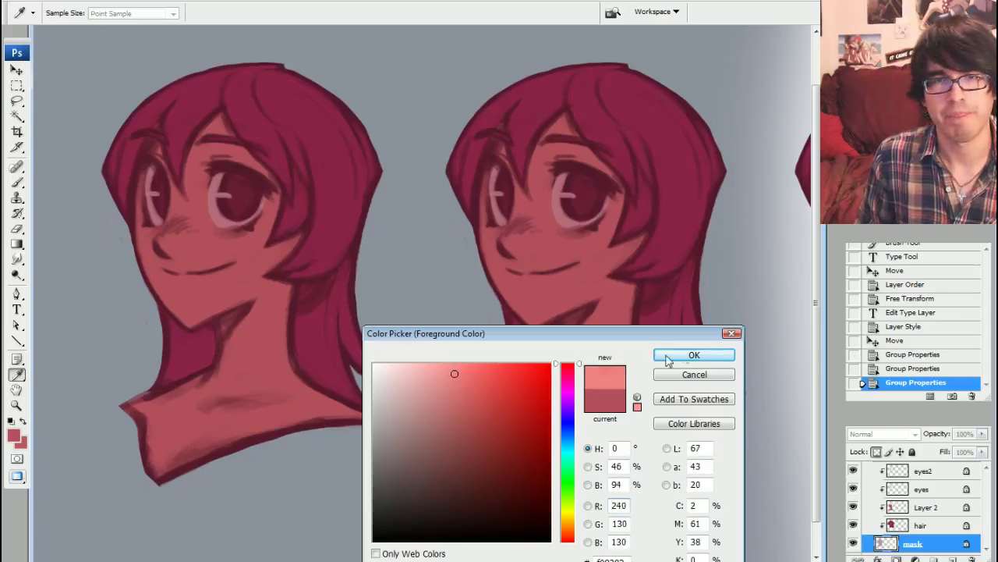
click(691, 355)
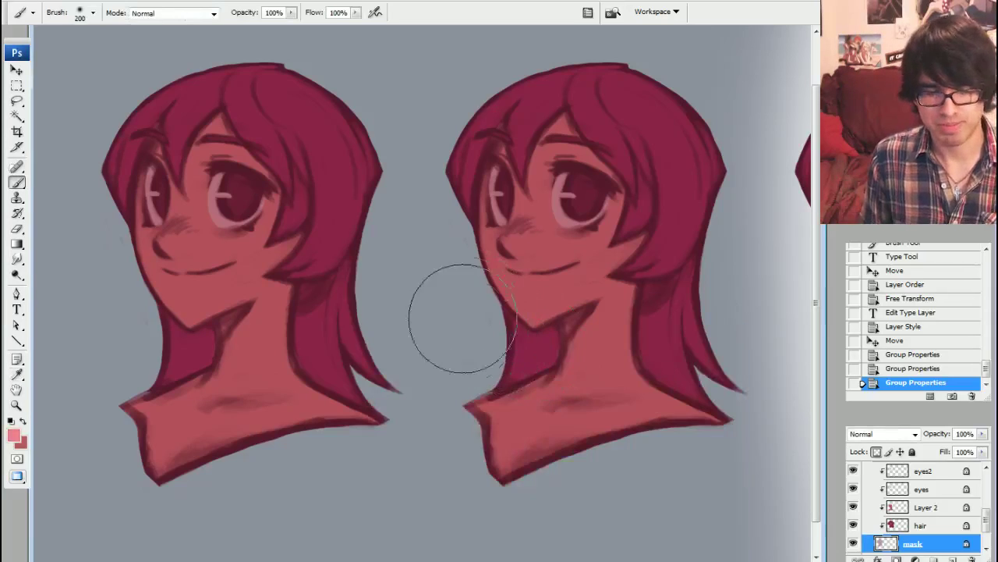
- On Layer 2, paint the left head's cheek, neck and shoulder lighter pink
key(bracketright)
key(bracketright)
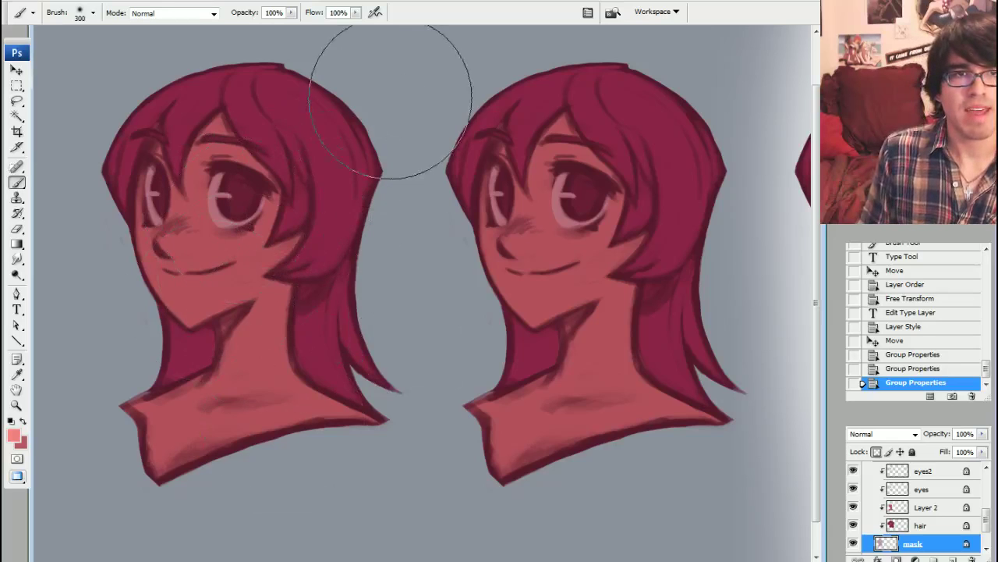
scroll(374, 132, up, 2)
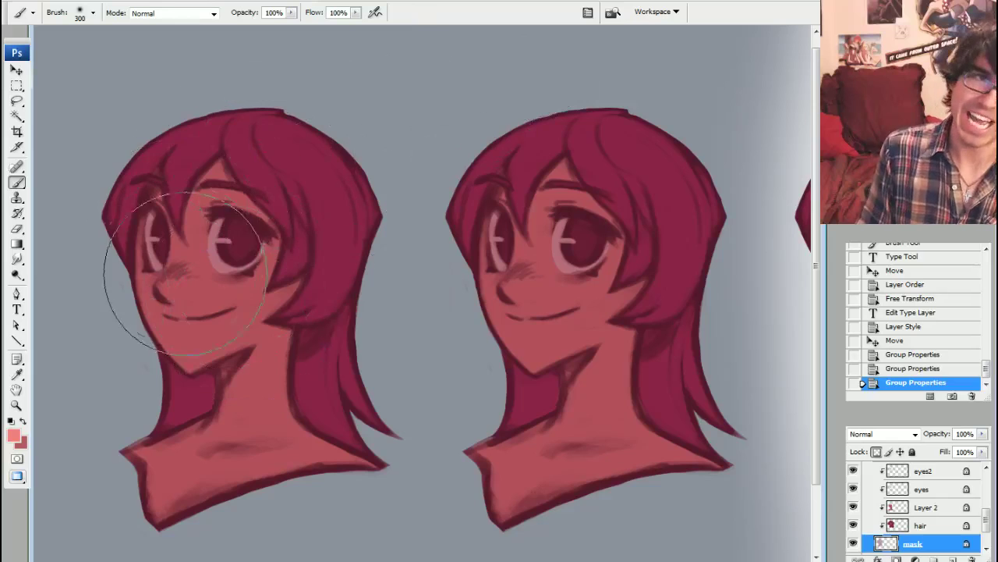
drag(199, 231, 262, 234)
key(bracketleft)
key(bracketleft)
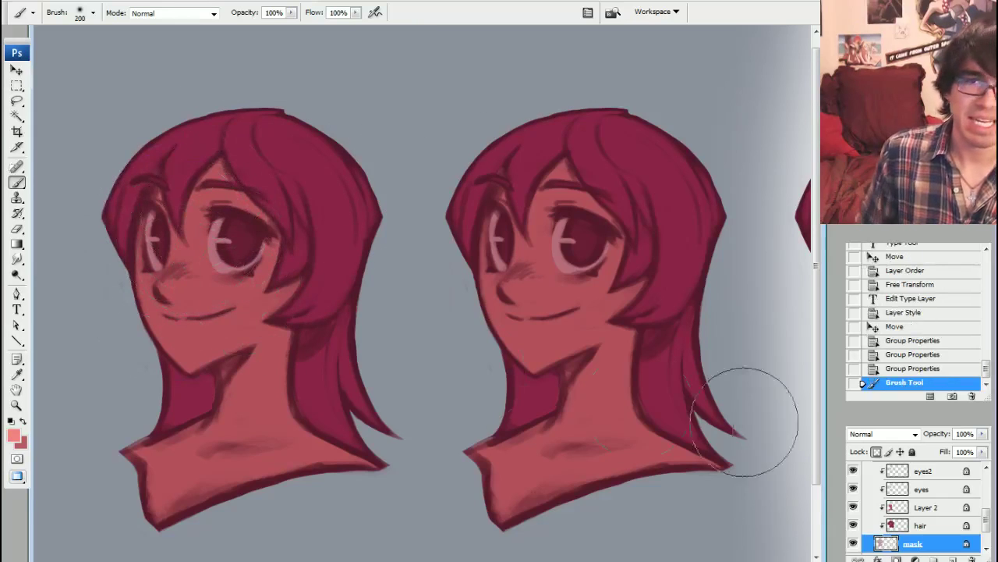
click(928, 509)
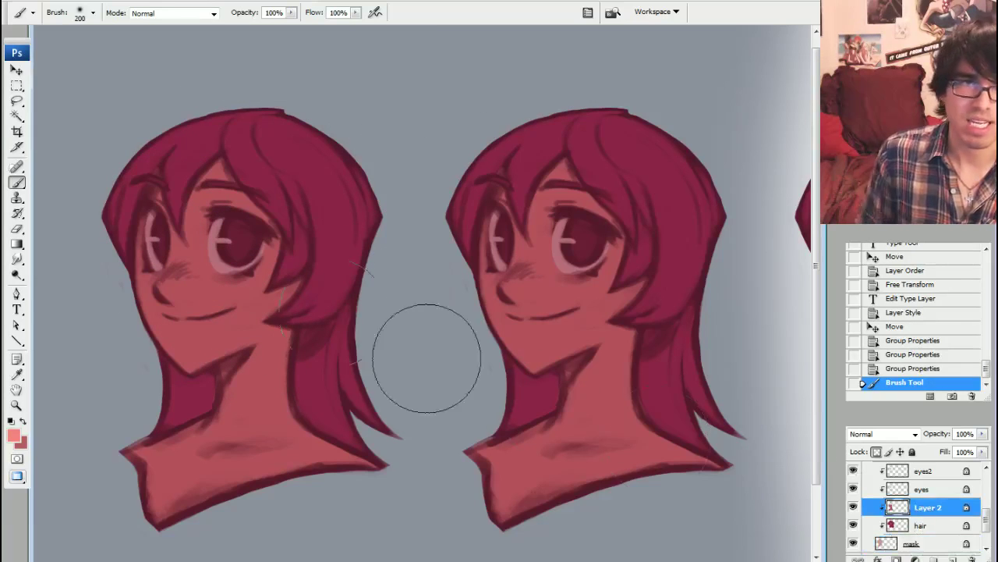
key(bracketright)
mouse_move(277, 310)
mouse_down()
mouse_move(216, 187)
mouse_move(229, 273)
mouse_move(285, 367)
mouse_up()
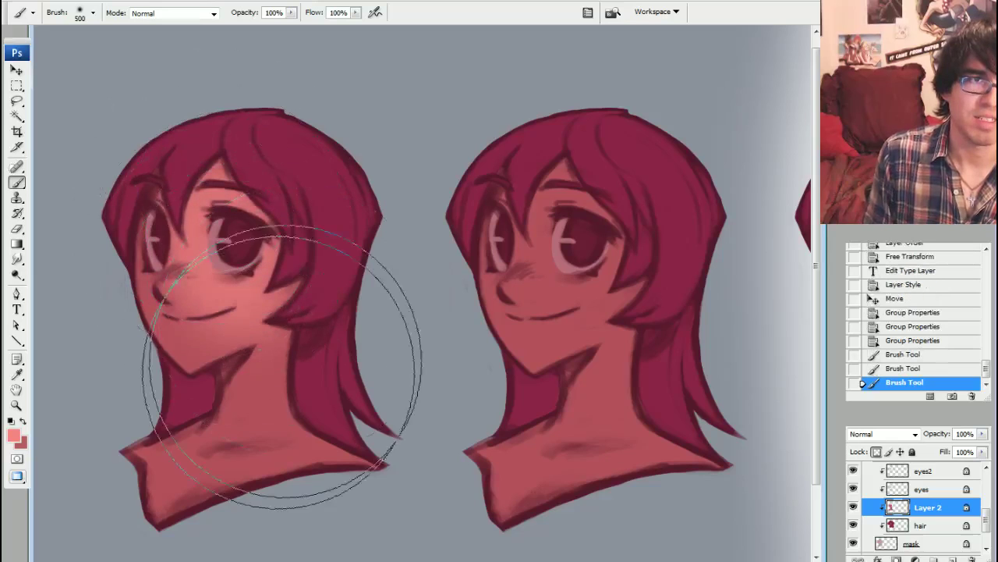
key(bracketleft)
mouse_move(261, 401)
mouse_down()
mouse_move(345, 468)
mouse_move(335, 479)
mouse_move(245, 312)
mouse_up()
key(bracketright)
mouse_move(222, 227)
mouse_down()
mouse_move(245, 263)
mouse_move(256, 262)
mouse_move(223, 408)
mouse_move(242, 455)
mouse_move(192, 482)
mouse_move(216, 440)
mouse_move(304, 446)
mouse_up()
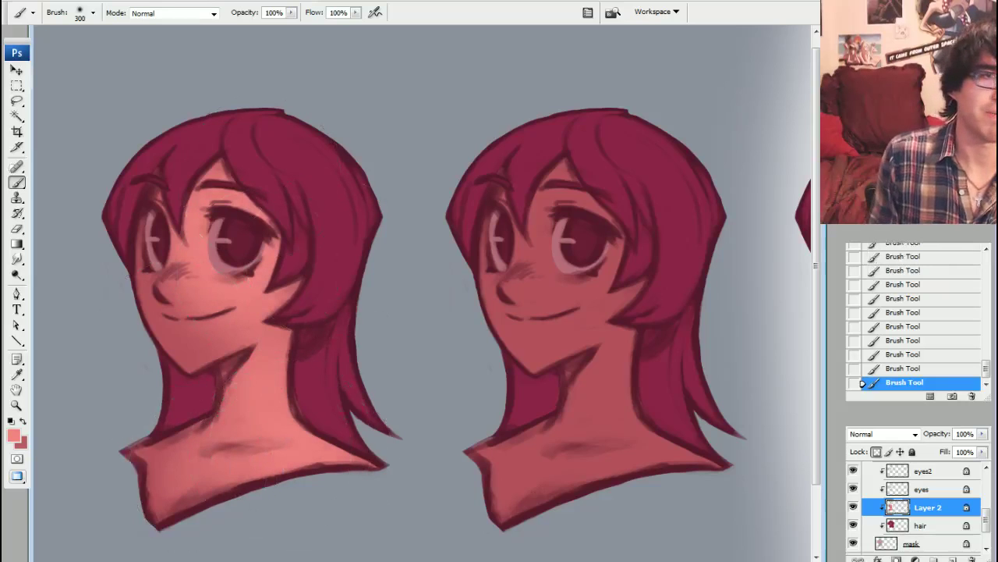
- Choose a deeper, more saturated red and paint the left face and neck brighter
click(14, 437)
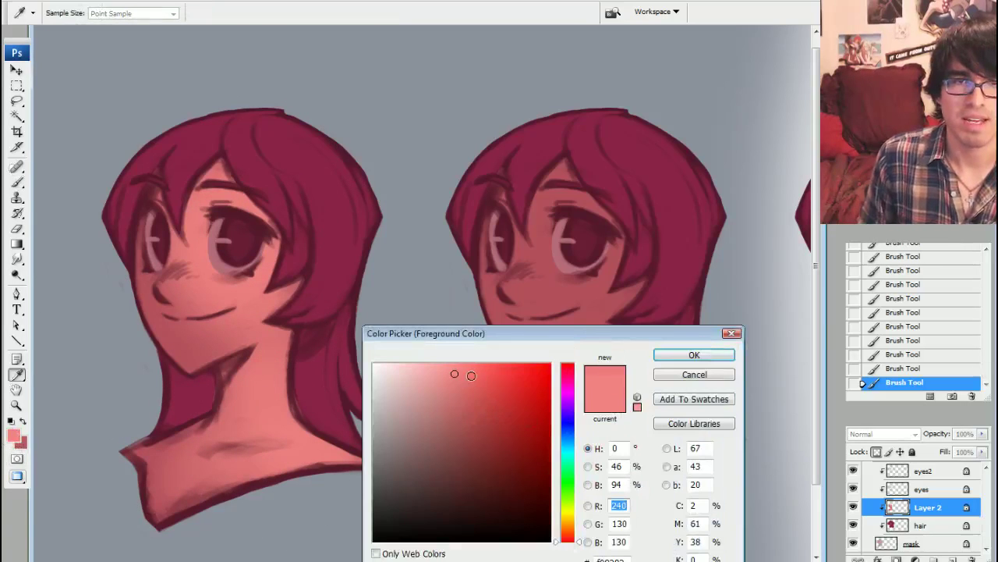
click(472, 374)
click(681, 356)
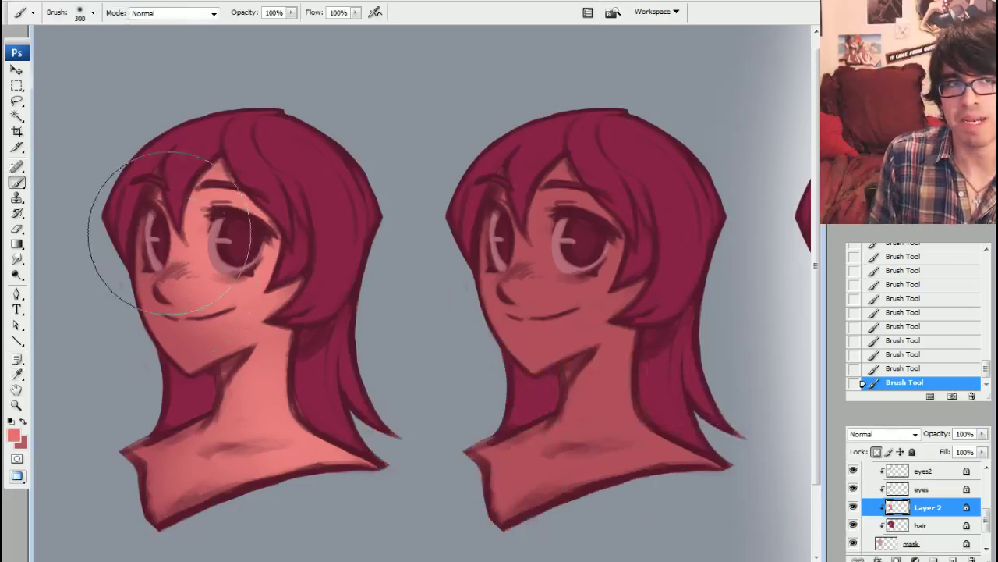
mouse_move(182, 187)
mouse_down()
mouse_move(203, 320)
mouse_move(178, 269)
mouse_move(176, 209)
mouse_move(188, 282)
mouse_move(236, 320)
mouse_move(269, 323)
mouse_move(268, 375)
mouse_move(216, 451)
mouse_move(171, 493)
mouse_move(215, 456)
mouse_move(257, 445)
mouse_up()
key(bracketright)
key(bracketright)
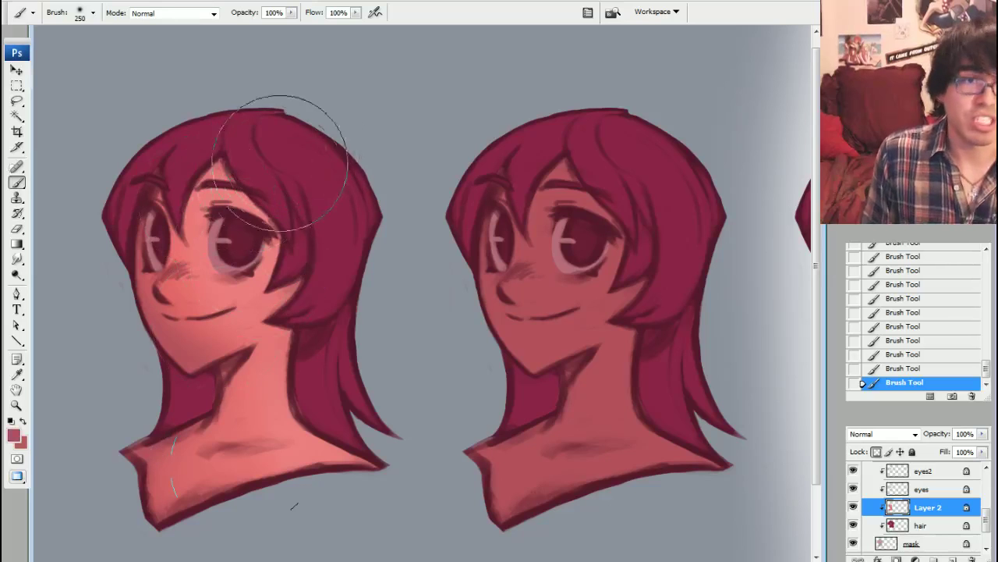
- With a size-25 brush, shade the jaw and left side of the neck darker
key(bracketleft)
key(bracketleft)
key(bracketleft)
key(bracketleft)
key(bracketleft)
key(bracketleft)
key(bracketleft)
key(bracketleft)
key(bracketleft)
key(bracketleft)
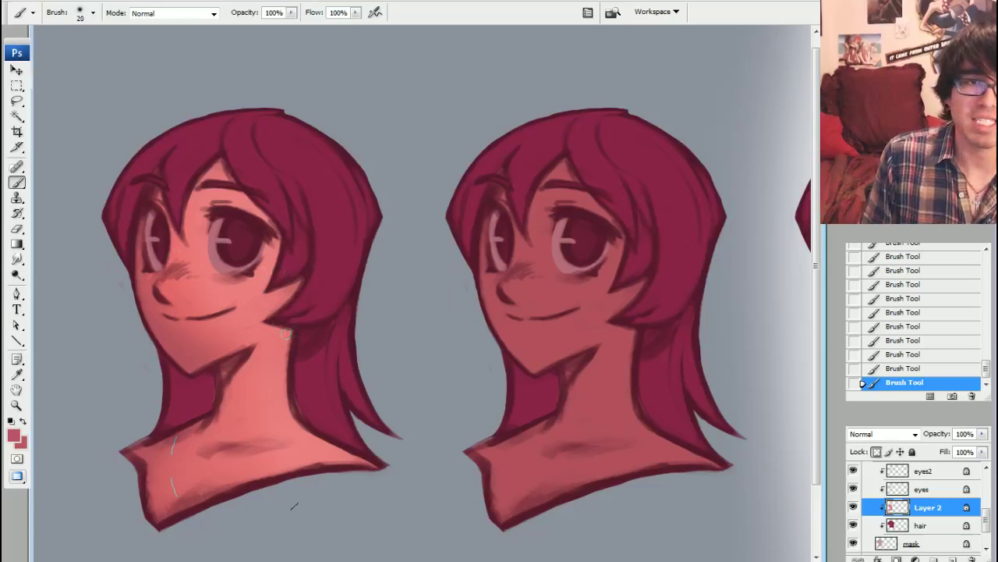
key(bracketright)
mouse_move(287, 334)
mouse_down()
mouse_move(281, 311)
mouse_move(260, 324)
mouse_move(298, 274)
mouse_move(275, 310)
mouse_move(295, 286)
mouse_move(268, 294)
mouse_move(269, 213)
mouse_move(260, 226)
mouse_move(236, 147)
mouse_move(193, 227)
mouse_up()
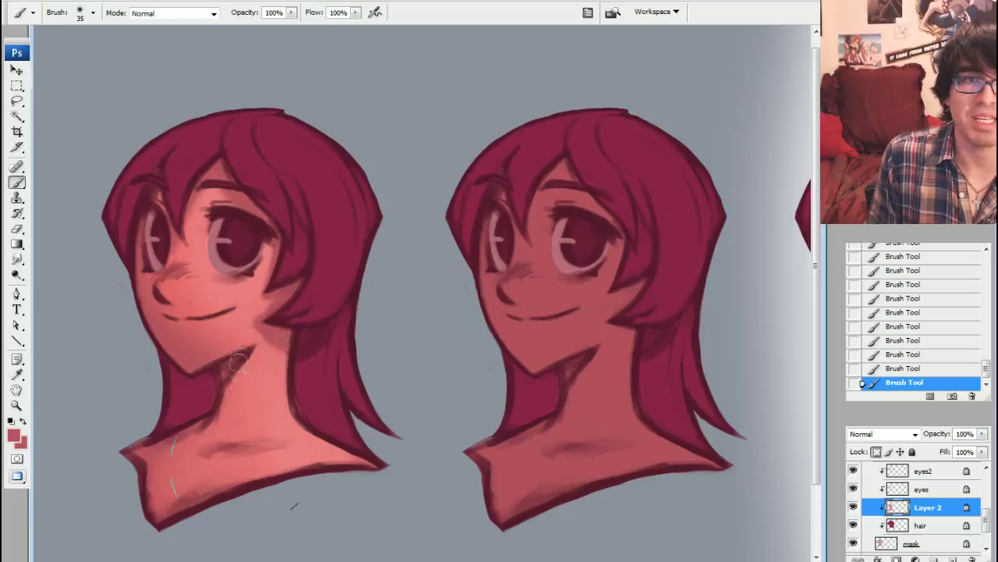
drag(209, 398, 173, 485)
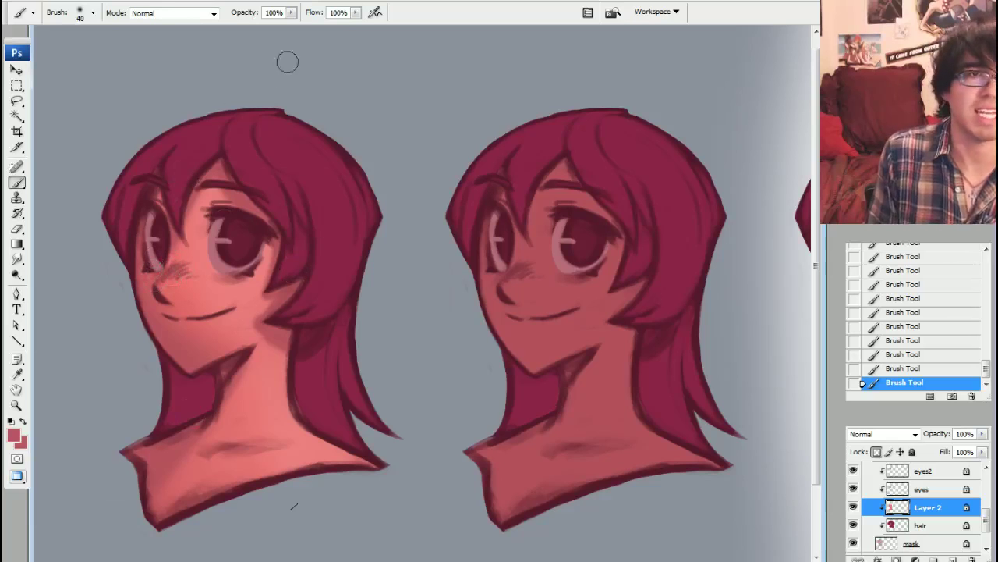
- Pick a blush pink and paint it across the left cheek
click(14, 435)
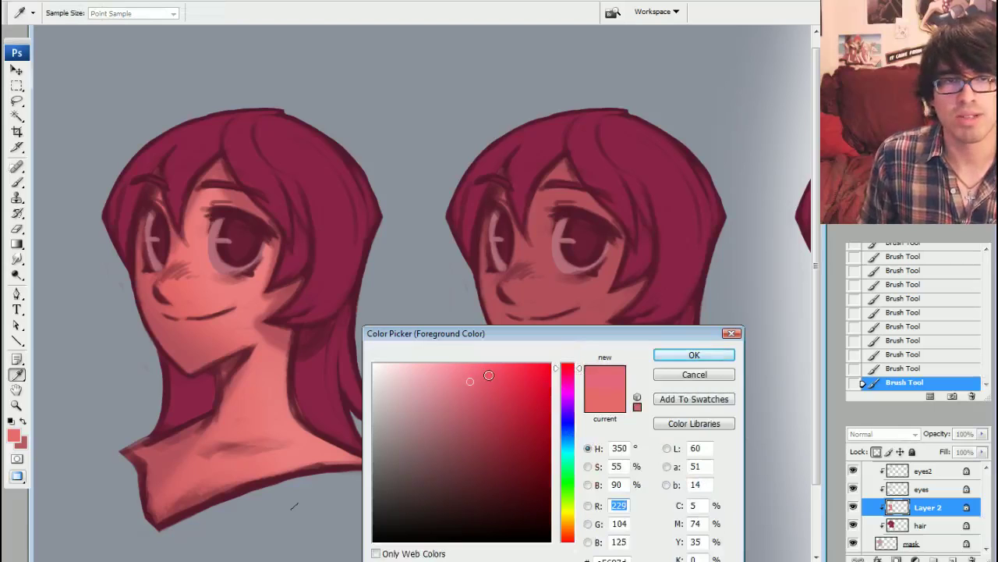
click(487, 375)
click(681, 355)
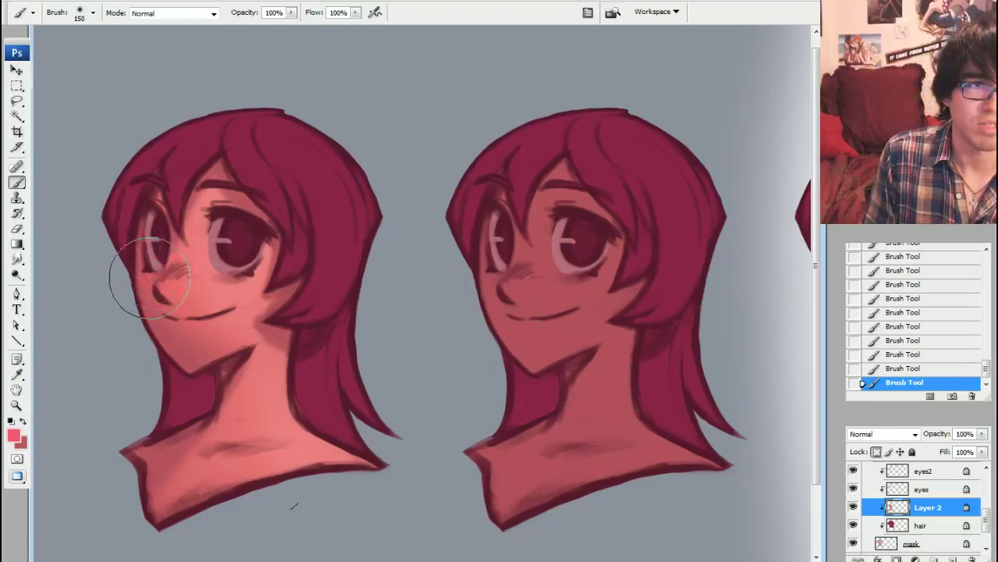
drag(137, 281, 226, 273)
key(bracketright)
key(bracketright)
key(bracketright)
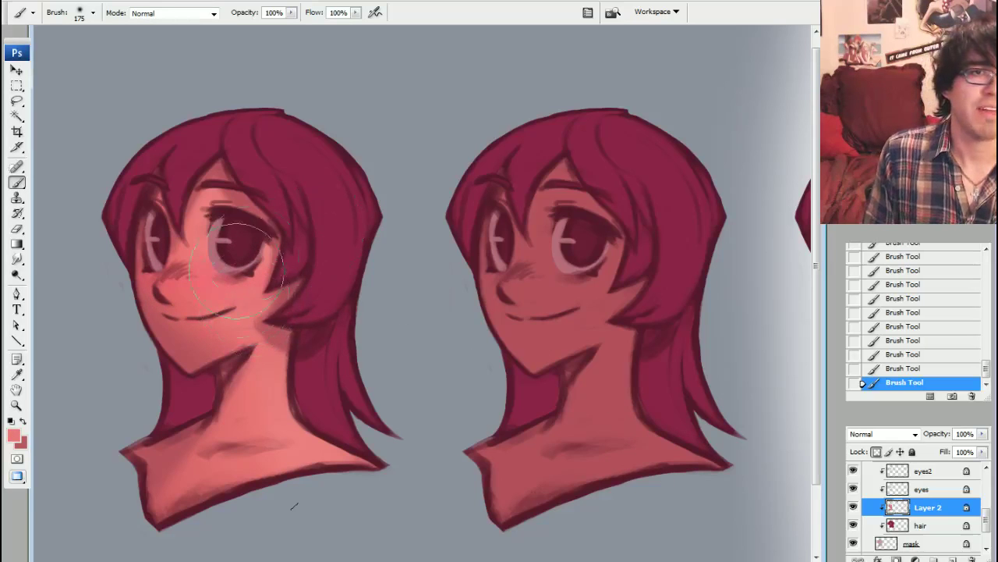
- Select the hair layer and set a brighter red foreground colour
click(924, 526)
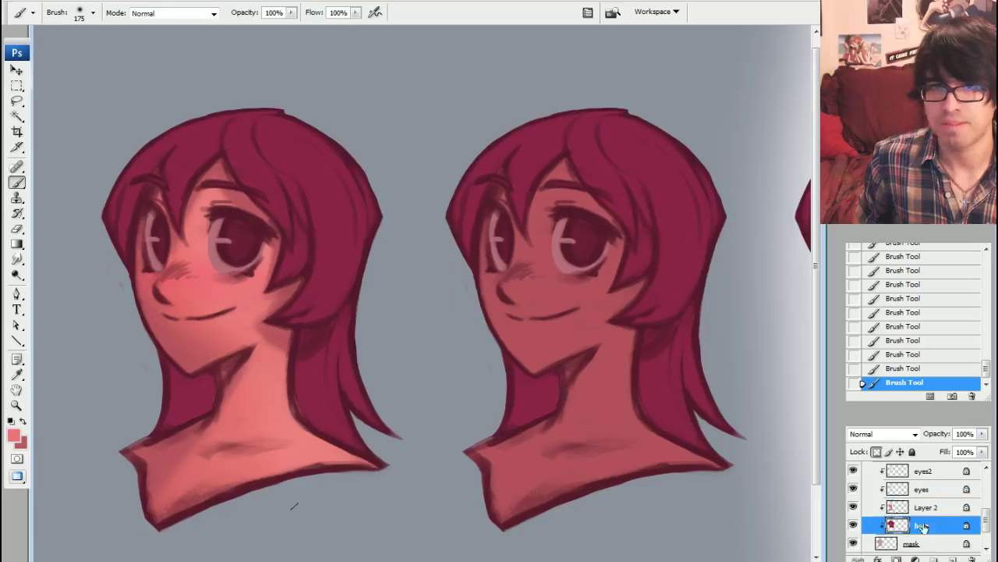
key(i)
click(13, 435)
drag(514, 427, 507, 384)
drag(581, 373, 577, 378)
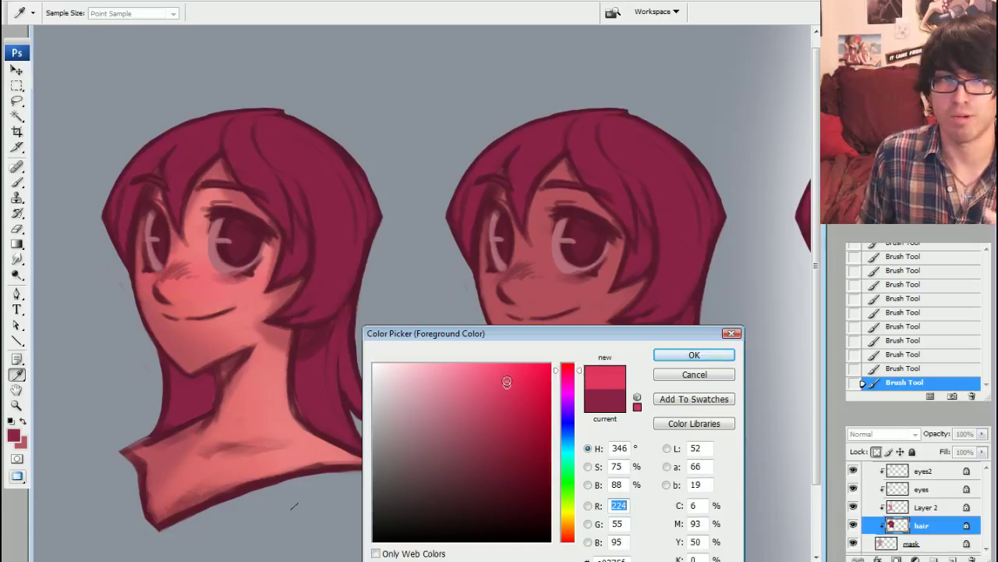
click(682, 356)
- Paint the top and left side of the hair bright red with 500 and 300 brushes
key(b)
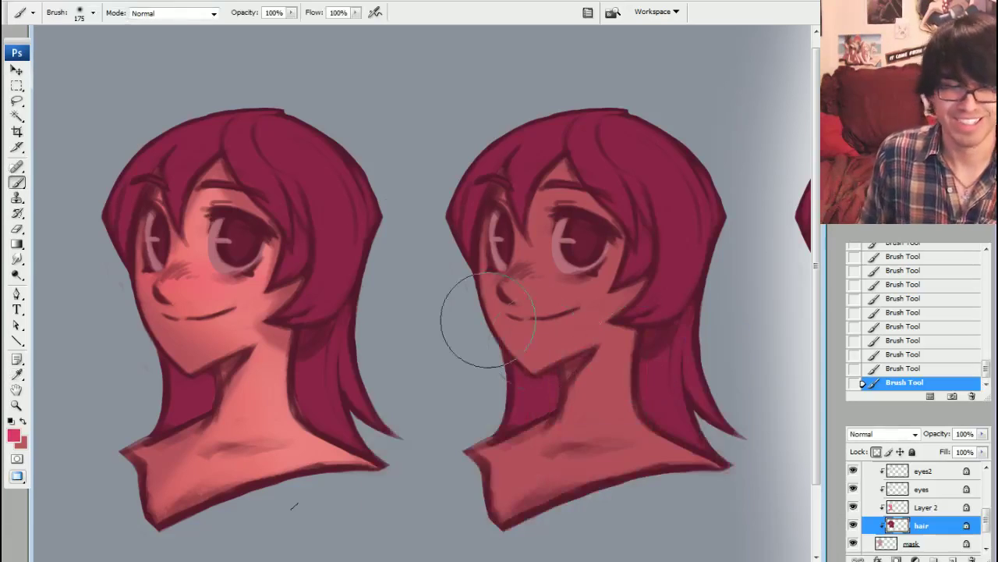
key(bracketright)
key(bracketright)
key(bracketright)
key(bracketright)
click(291, 156)
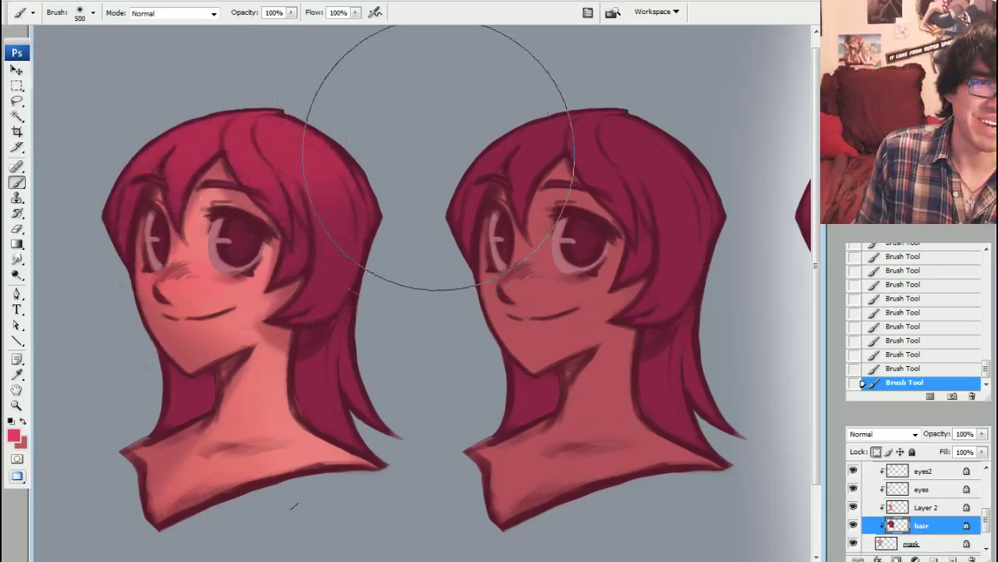
key(bracketleft)
key(bracketleft)
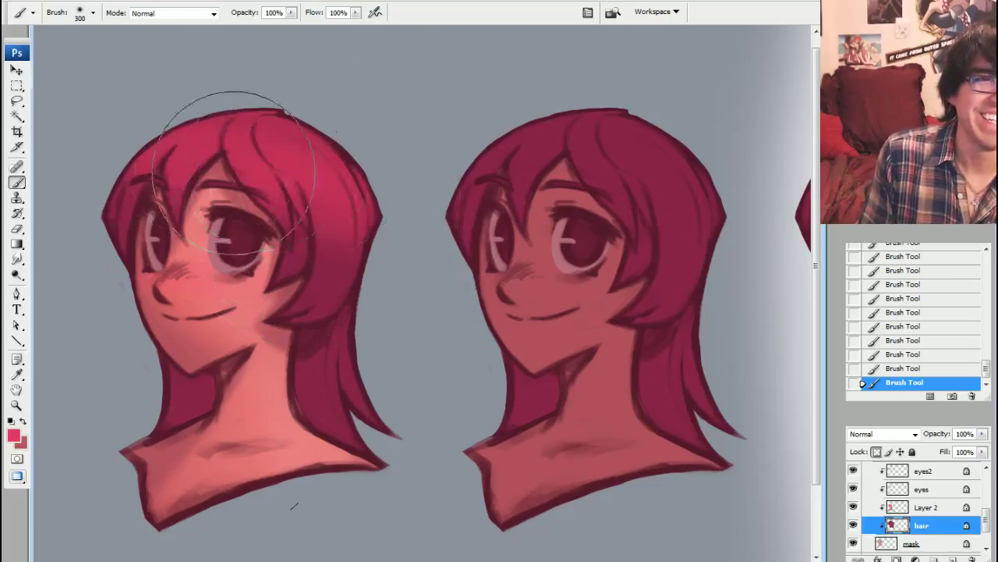
drag(258, 125, 130, 186)
key(bracketleft)
key(bracketleft)
key(bracketleft)
key(bracketleft)
key(bracketleft)
key(bracketleft)
key(bracketleft)
key(bracketleft)
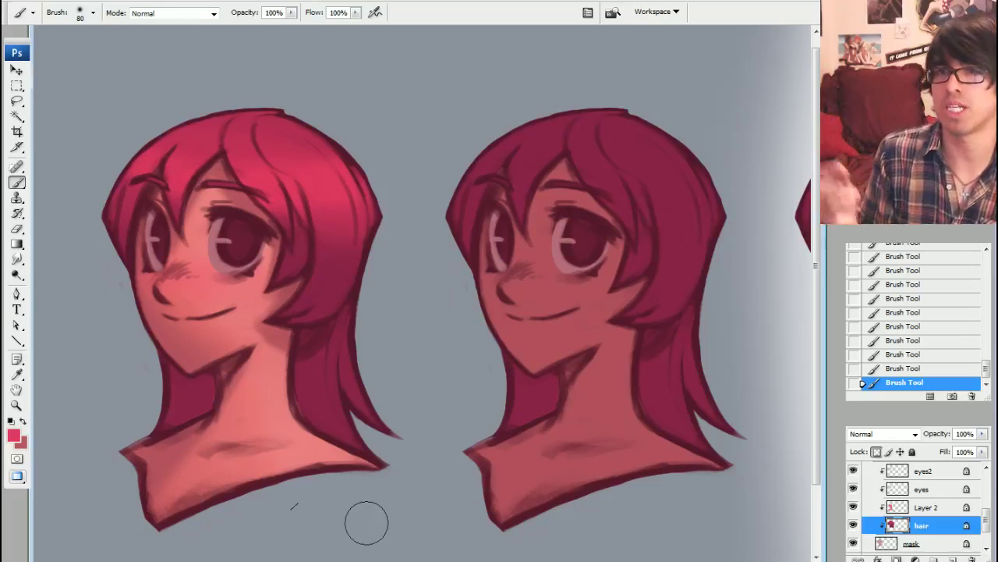
key(bracketright)
key(bracketright)
key(bracketright)
key(bracketright)
key(bracketright)
key(bracketright)
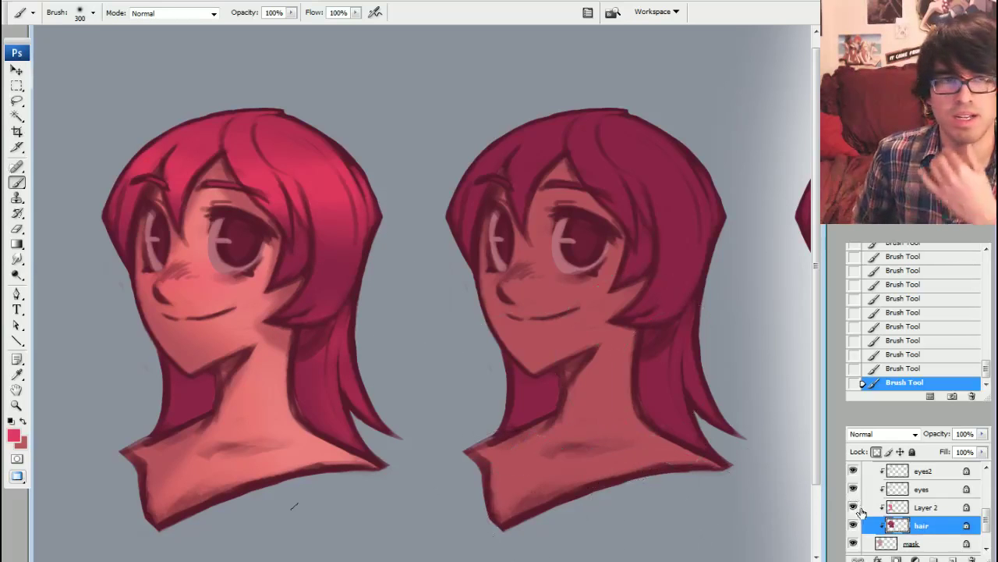
- On the eyes layer, paint light muted pink highlight arcs inside the left eye with a small brush
click(922, 488)
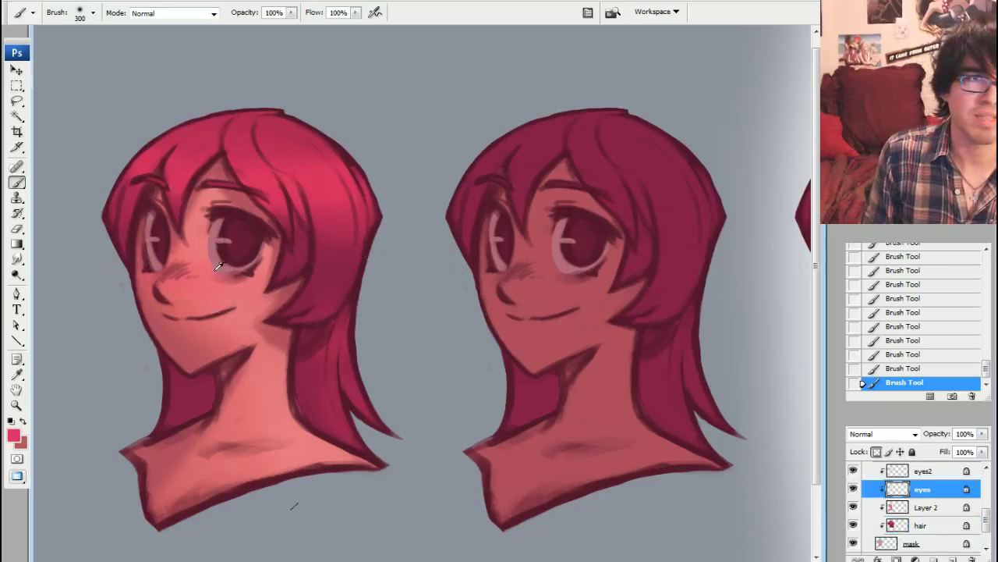
click(15, 436)
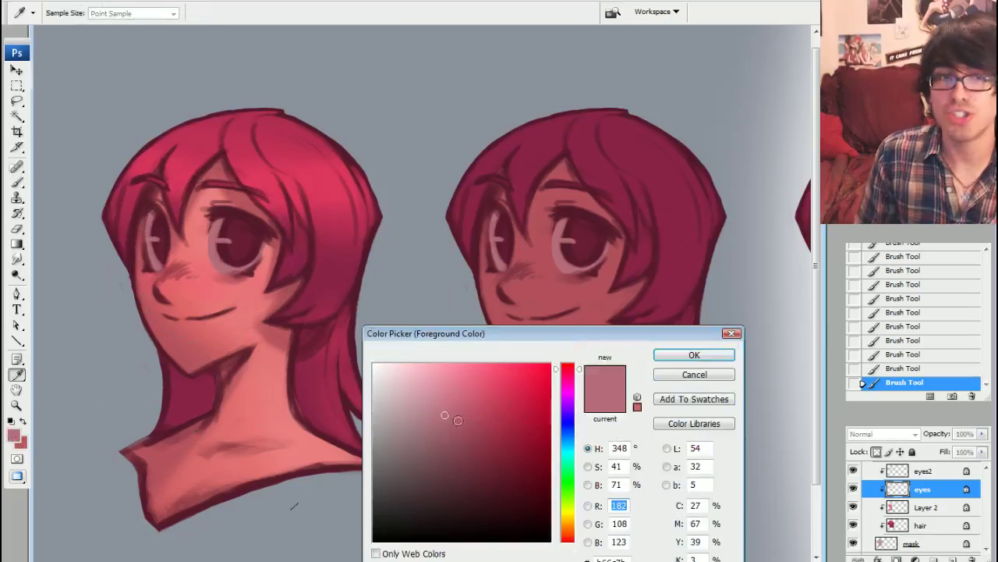
drag(450, 413, 425, 381)
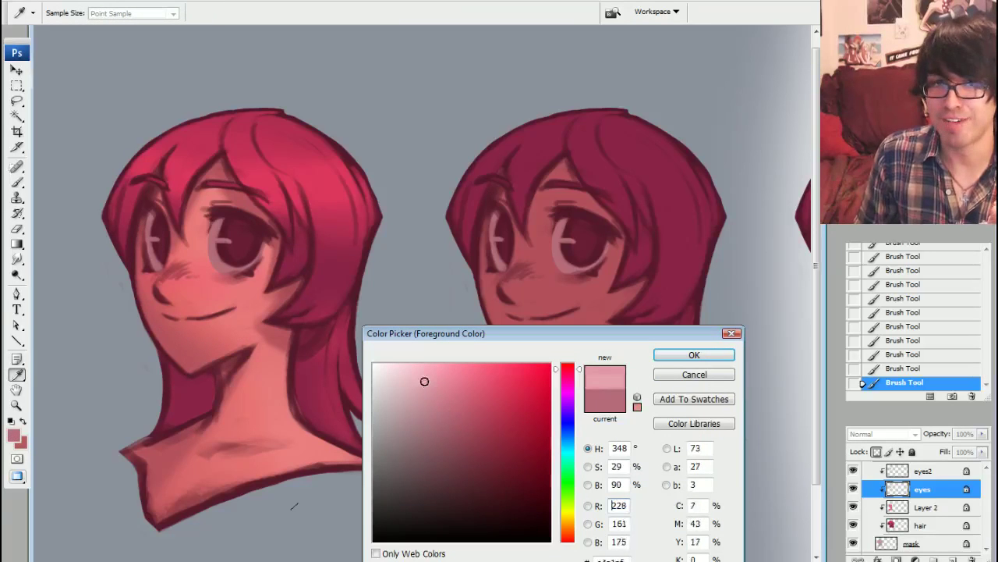
click(683, 355)
key(bracketleft)
key(bracketleft)
key(bracketleft)
key(bracketleft)
key(bracketleft)
key(bracketleft)
key(bracketleft)
key(bracketleft)
key(bracketleft)
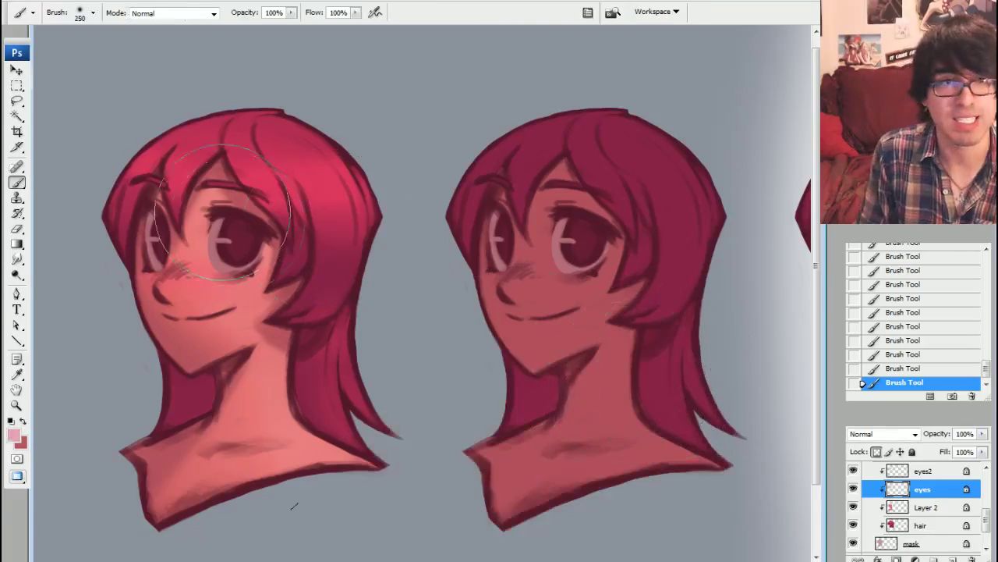
key(bracketleft)
mouse_move(218, 228)
mouse_down()
mouse_move(249, 260)
mouse_move(215, 256)
mouse_move(255, 248)
mouse_up()
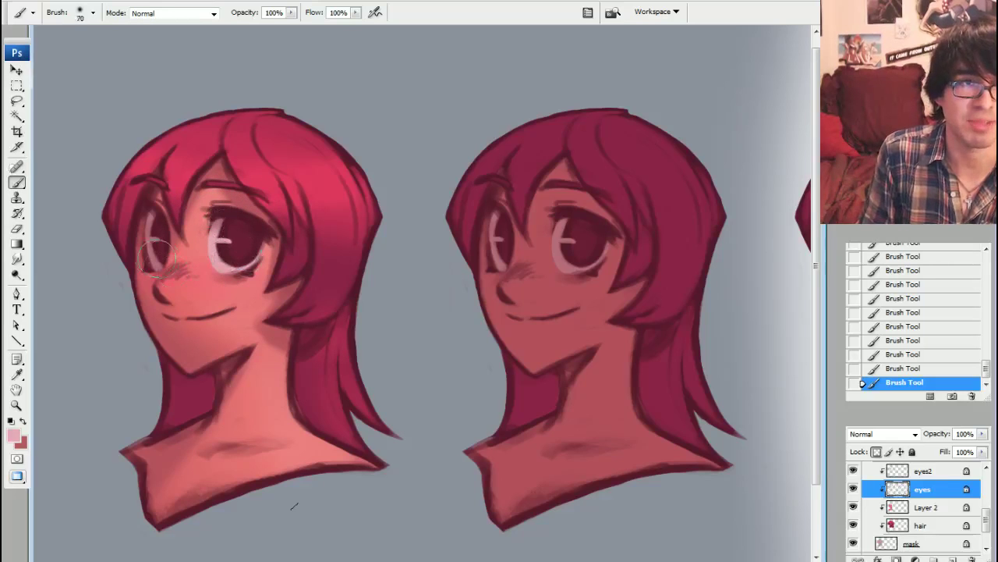
key(bracketright)
key(bracketright)
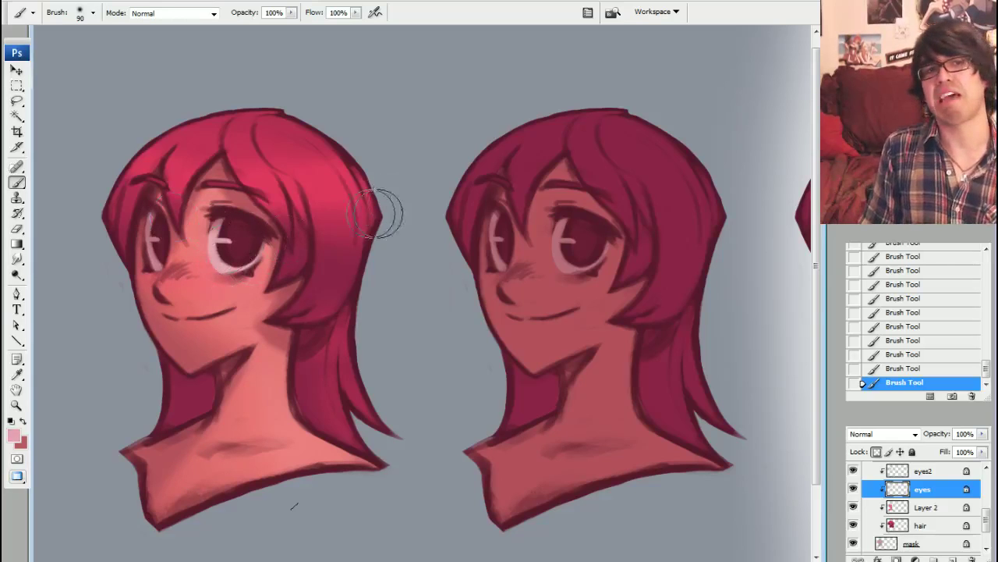
drag(233, 234, 247, 260)
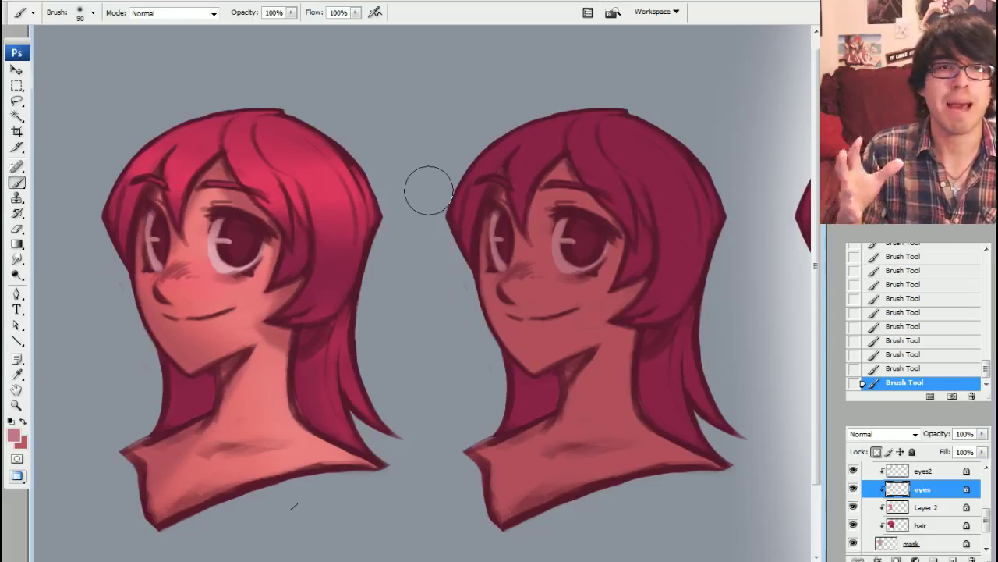
- Collapse group 01 and expand group 02 in the Layers panel
scroll(546, 312, right, 3)
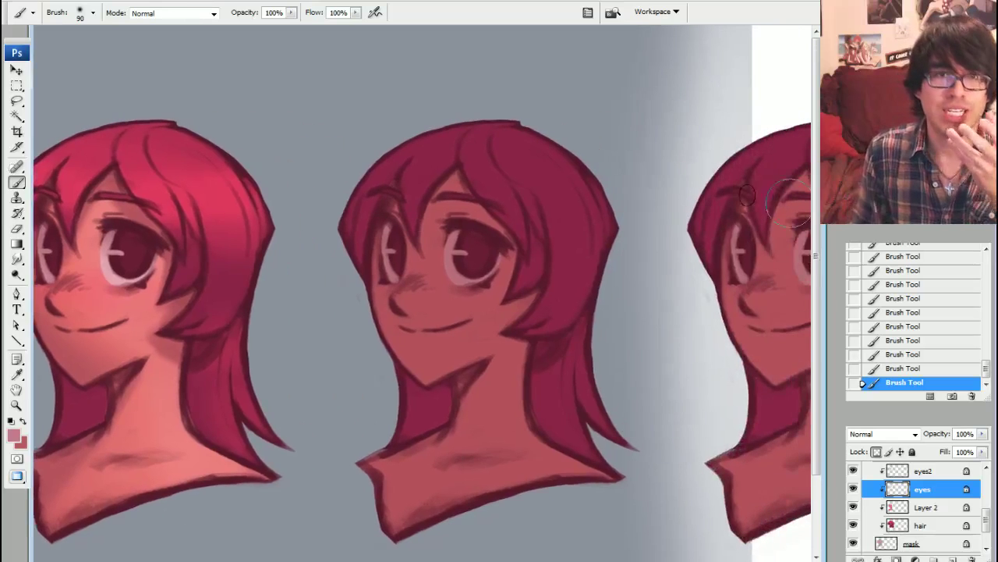
click(925, 507)
scroll(897, 503, up, 3)
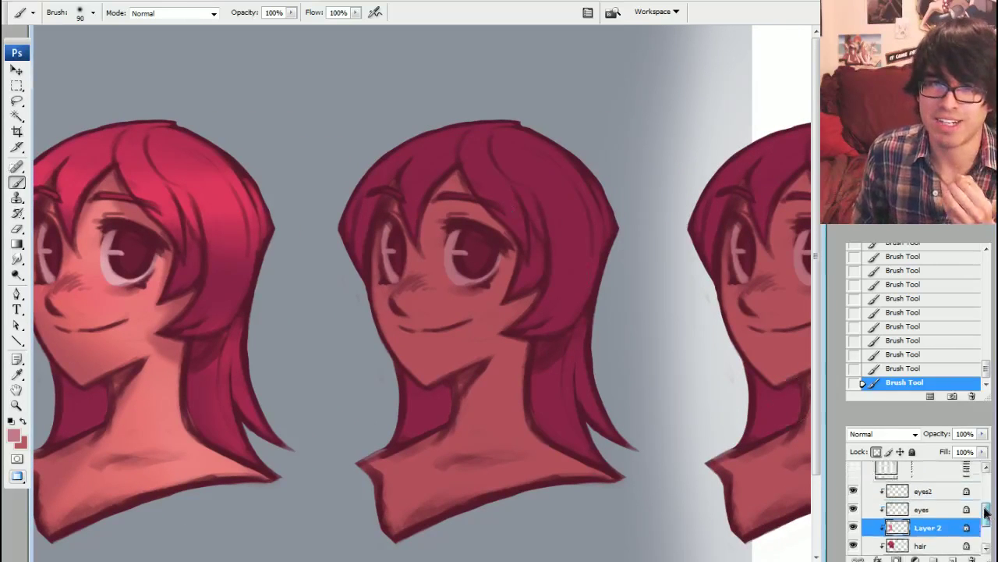
click(869, 509)
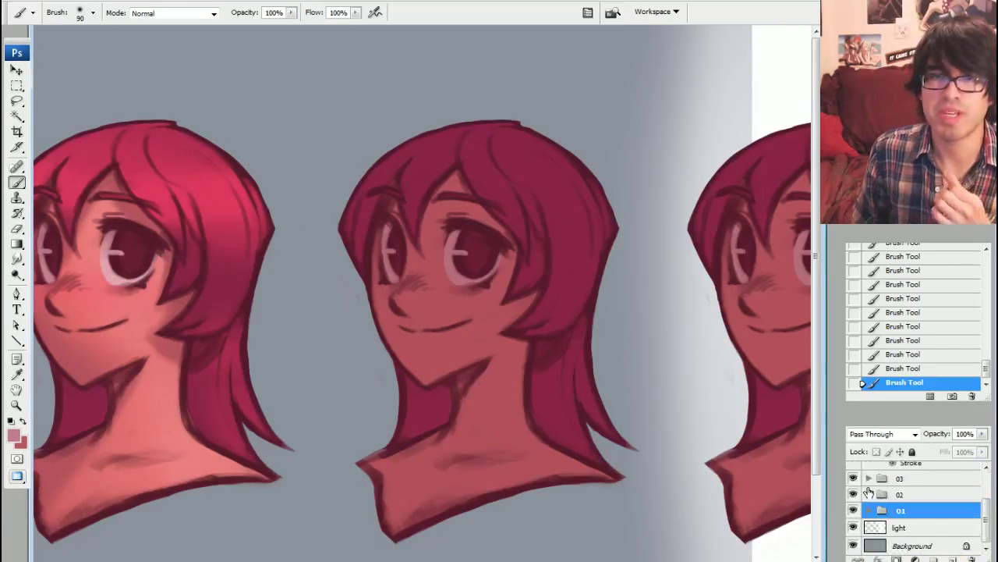
click(869, 493)
click(947, 494)
scroll(987, 502, down, 3)
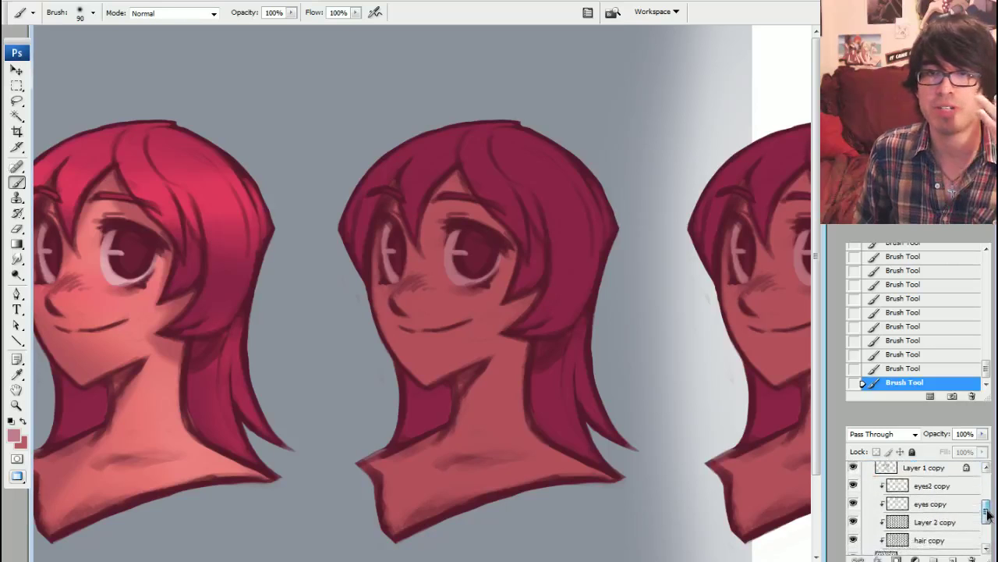
- Center the middle head on the canvas and select its Layer 2 copy layer
click(932, 532)
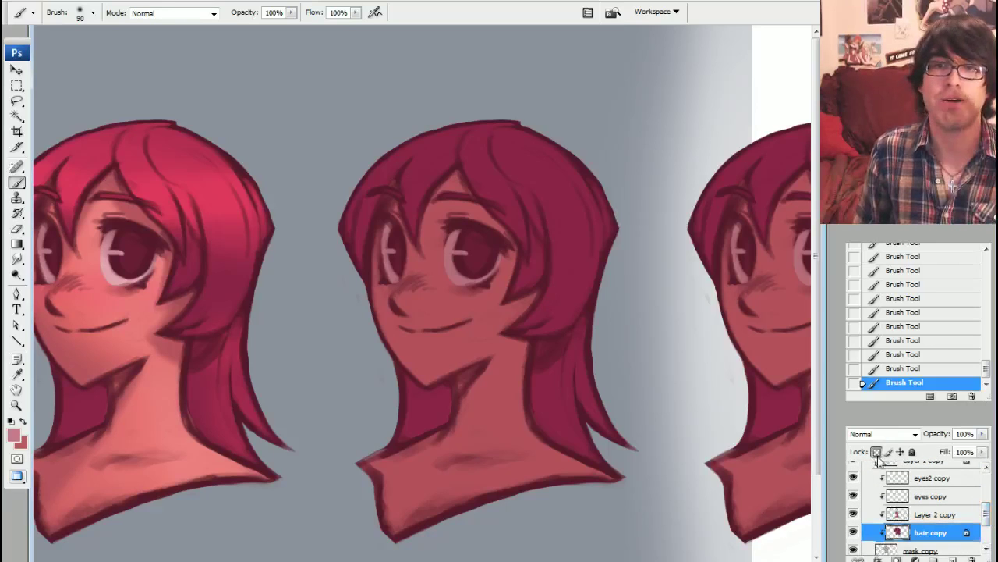
click(920, 512)
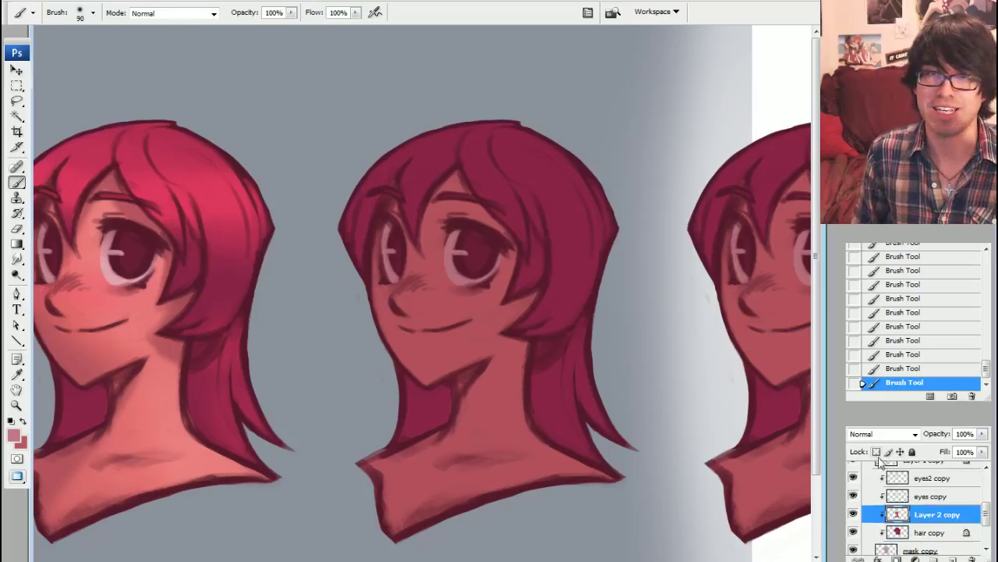
click(921, 496)
click(918, 477)
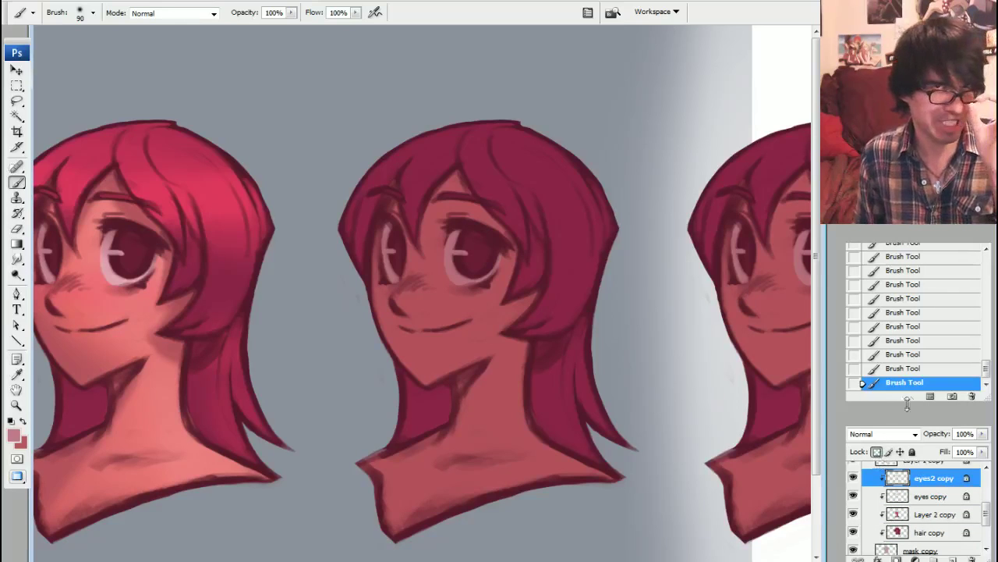
drag(421, 293, 364, 282)
click(942, 532)
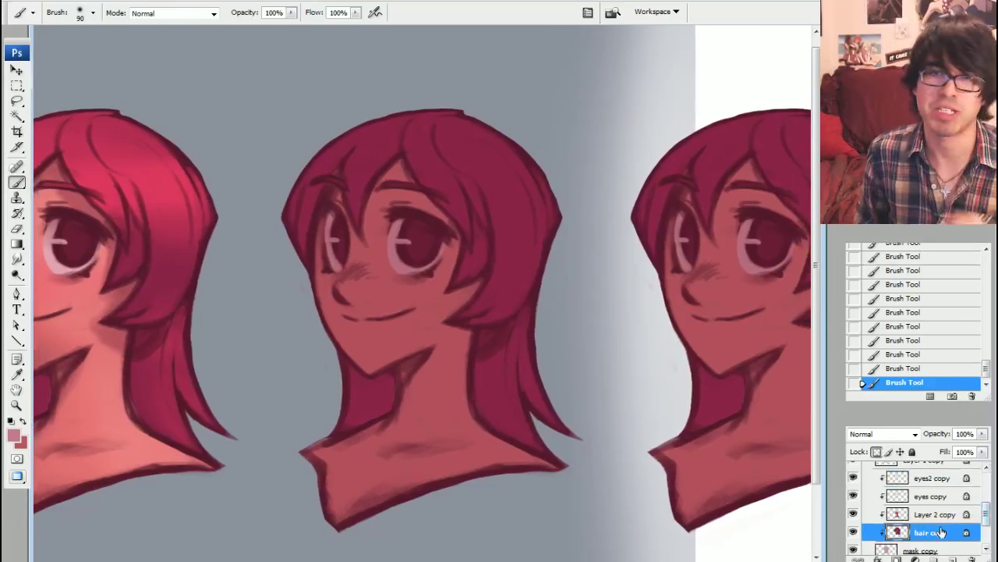
click(933, 514)
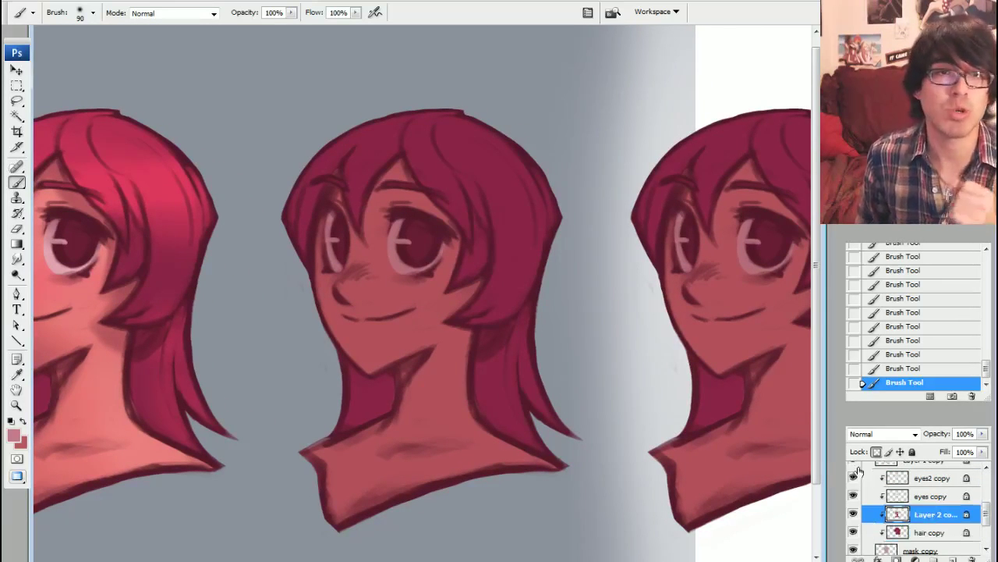
drag(305, 267, 339, 268)
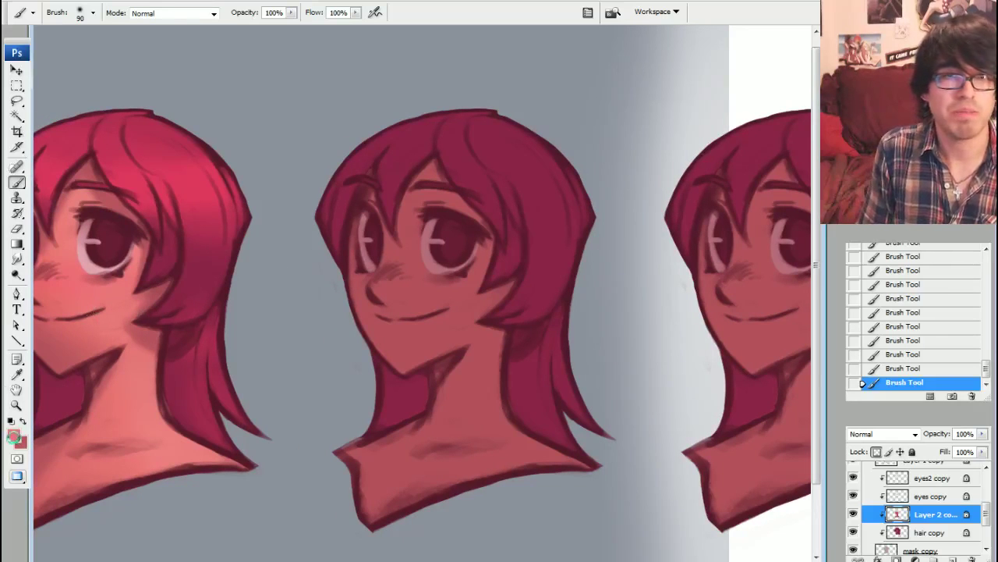
- Pick a salmon pink (R247 G150 B139) foreground colour and drag the hue toward orange-red
click(13, 437)
click(448, 372)
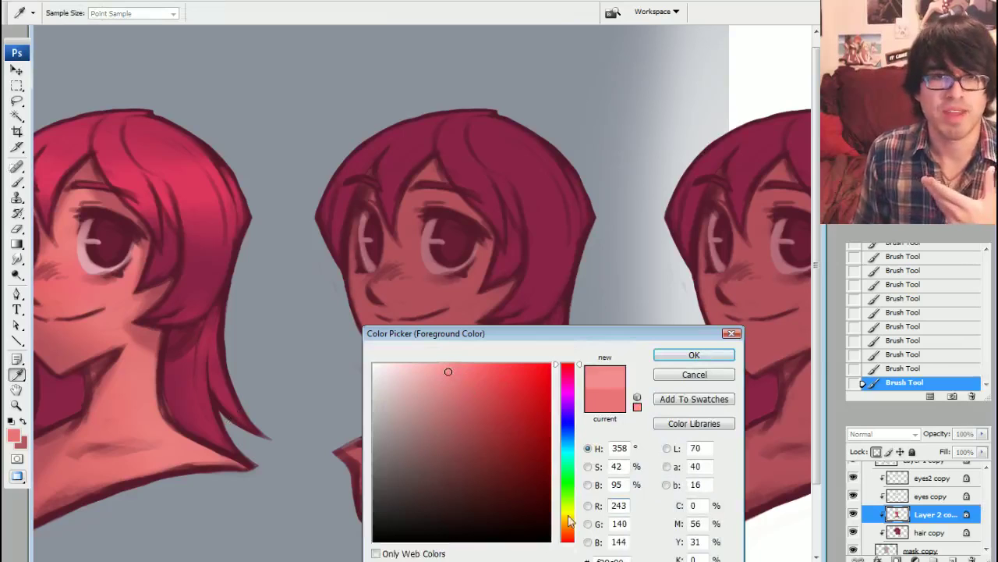
drag(577, 532, 581, 543)
- Pick a pale peach foreground colour, brightening it and shifting the hue toward yellow-orange
drag(448, 371, 451, 369)
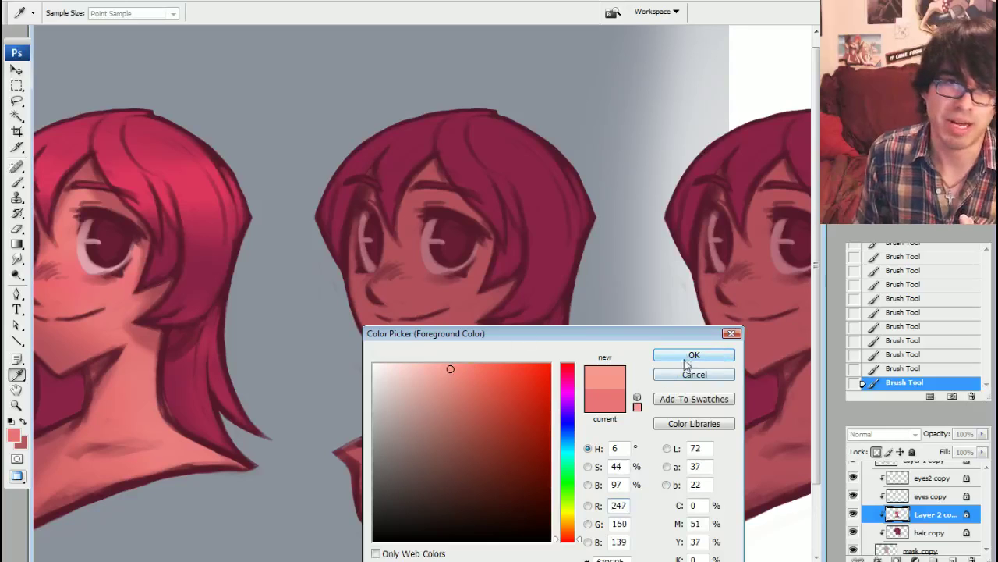
drag(446, 368, 439, 362)
click(581, 537)
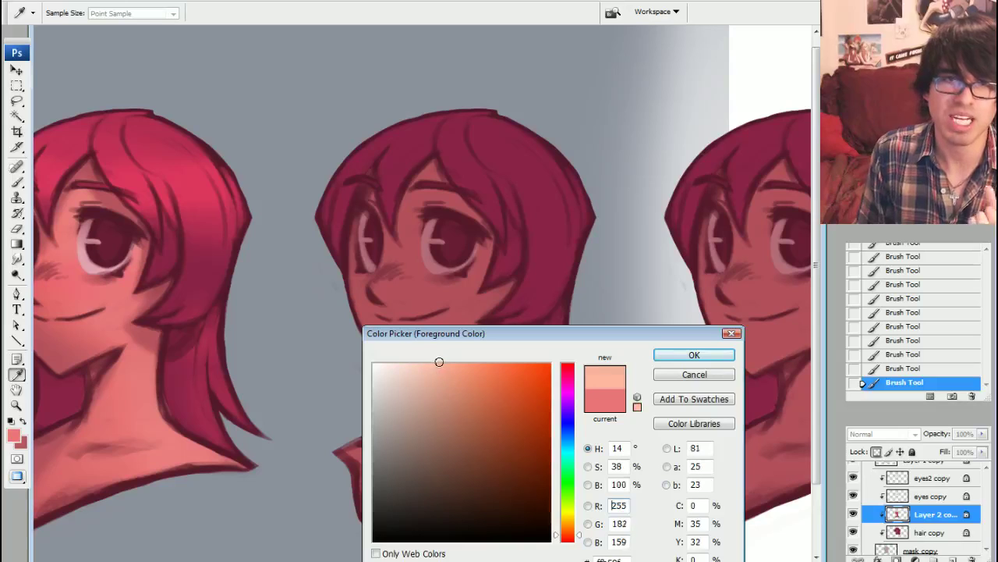
click(581, 535)
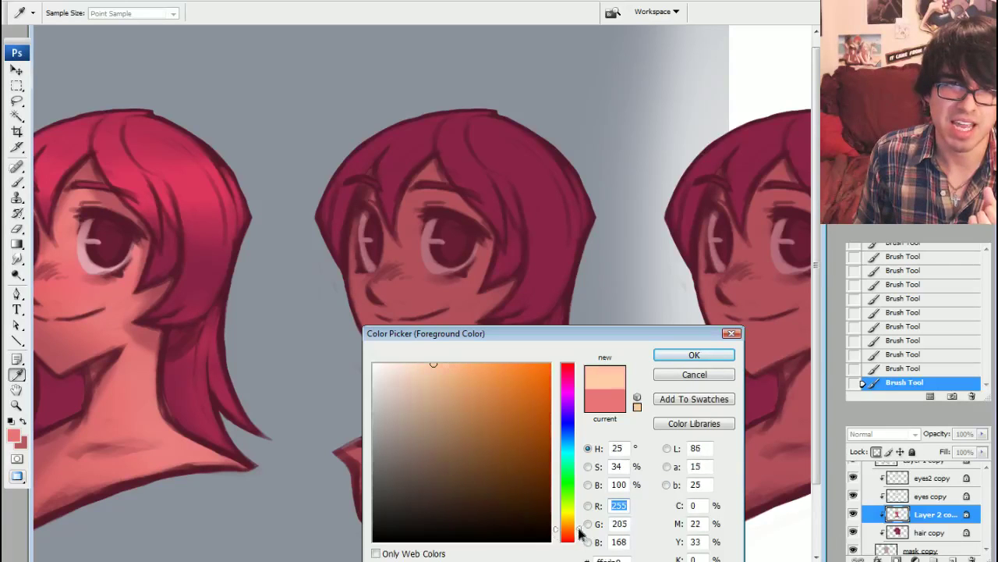
click(675, 354)
click(13, 435)
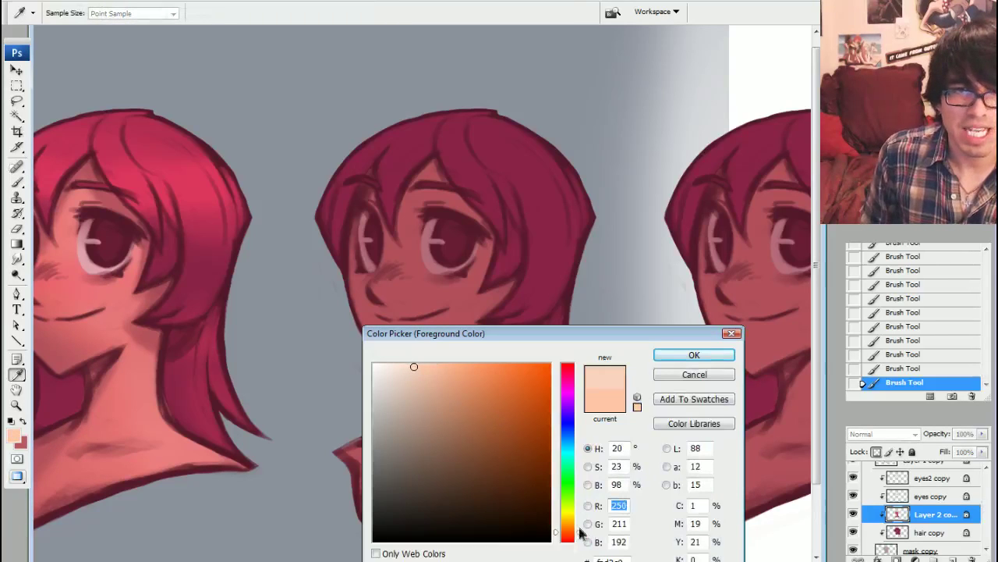
click(579, 530)
click(680, 357)
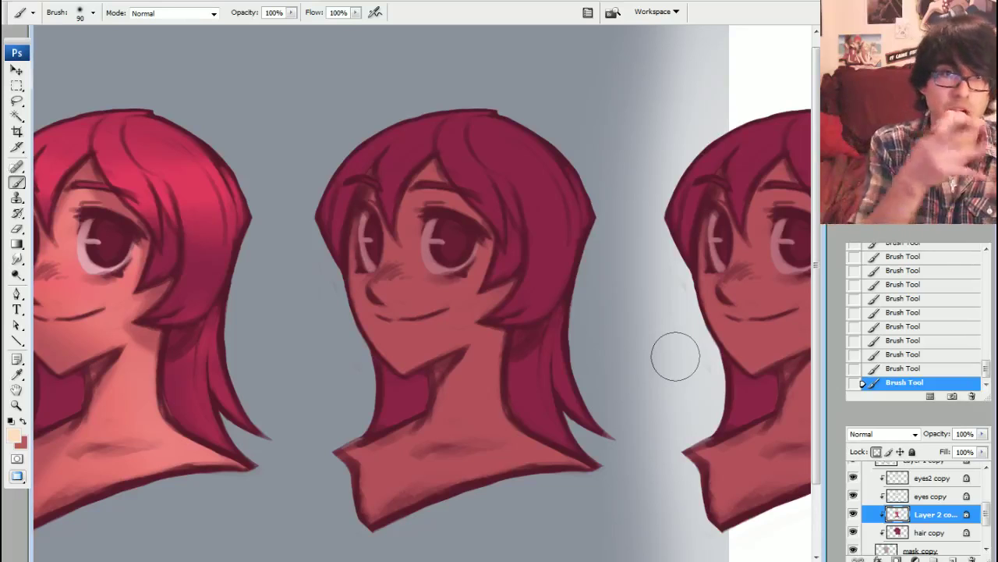
- Enlarge the brush to 300 and paint peach skin over the middle face, ending at size 175
key(bracketright)
key(bracketright)
key(bracketright)
key(bracketright)
key(bracketright)
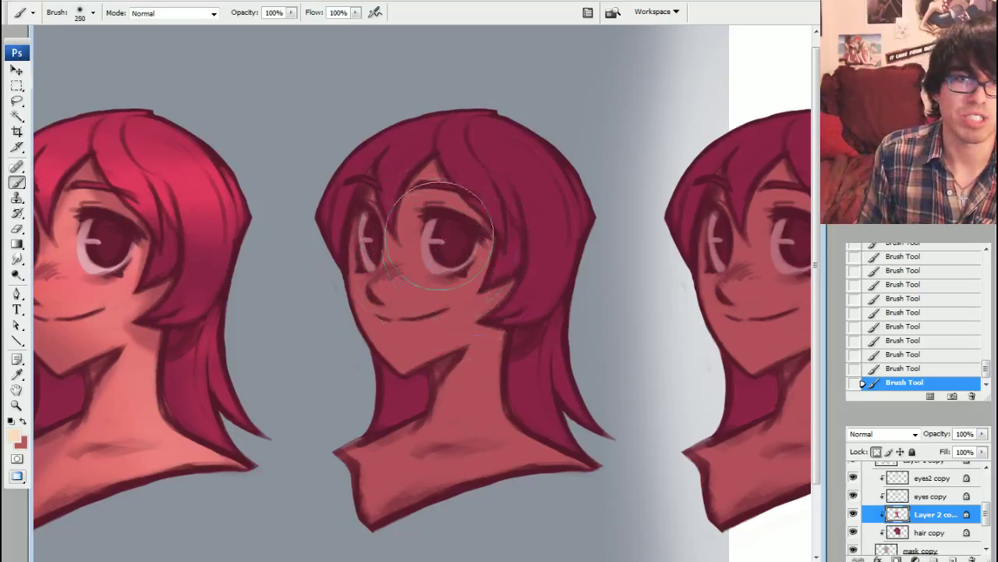
key(bracketright)
key(bracketright)
mouse_move(475, 242)
mouse_down()
mouse_move(444, 218)
mouse_move(484, 308)
mouse_move(478, 334)
mouse_move(495, 379)
mouse_move(584, 457)
mouse_move(530, 429)
mouse_move(491, 301)
mouse_move(452, 234)
mouse_move(529, 445)
mouse_move(548, 430)
mouse_move(499, 327)
mouse_move(468, 219)
mouse_move(460, 257)
mouse_move(406, 234)
mouse_move(443, 185)
mouse_move(484, 175)
mouse_up()
key(bracketleft)
key(bracketleft)
key(bracketleft)
key(bracketright)
key(bracketright)
key(bracketleft)
key(bracketleft)
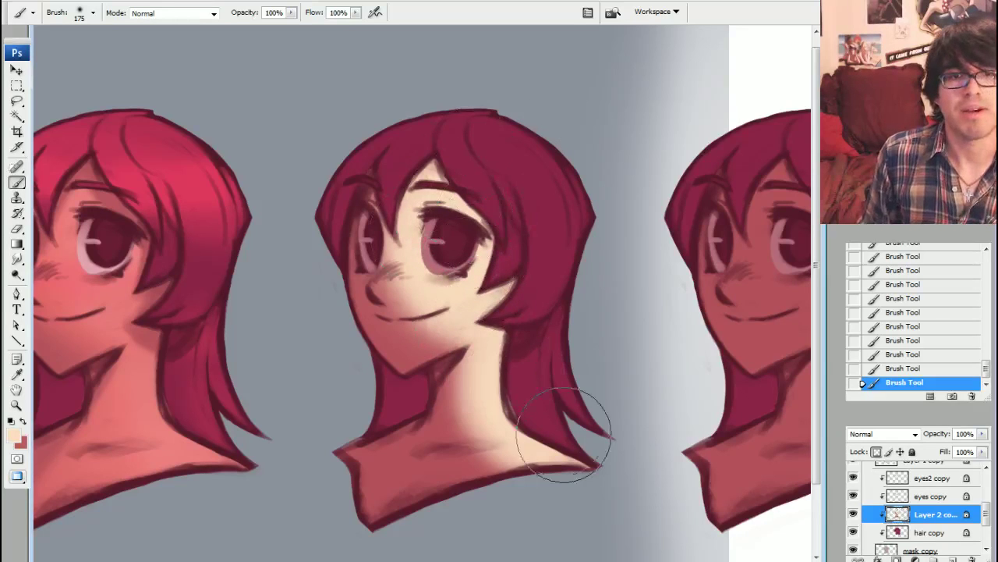
- Sample the red from the neck and lighten it to a brighter red painting colour
alt+click(388, 471)
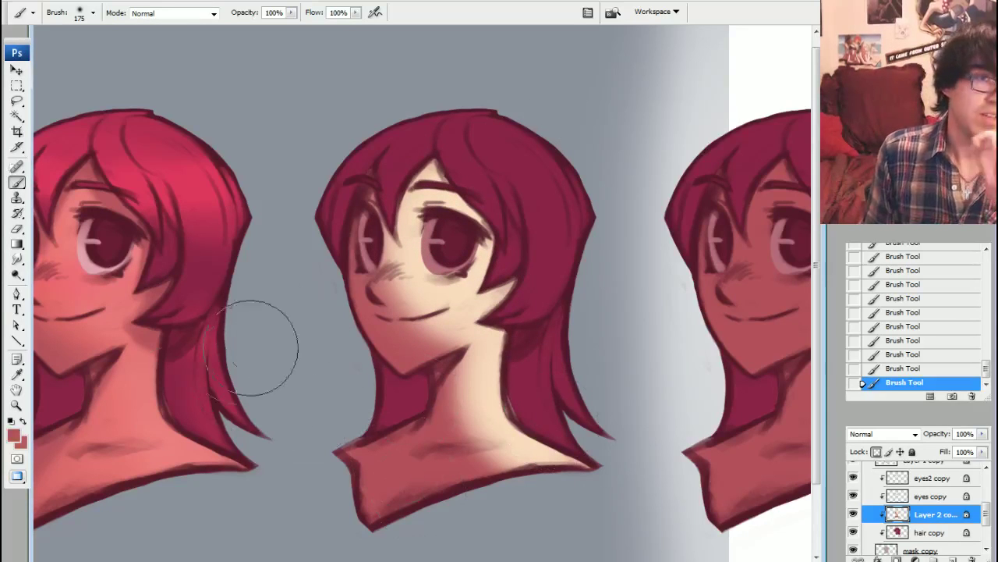
click(14, 434)
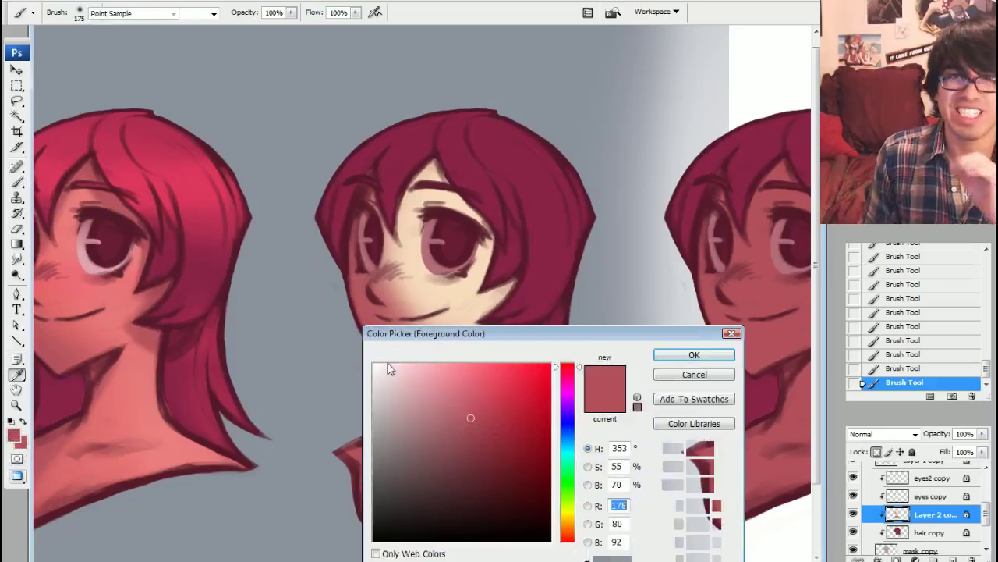
click(472, 395)
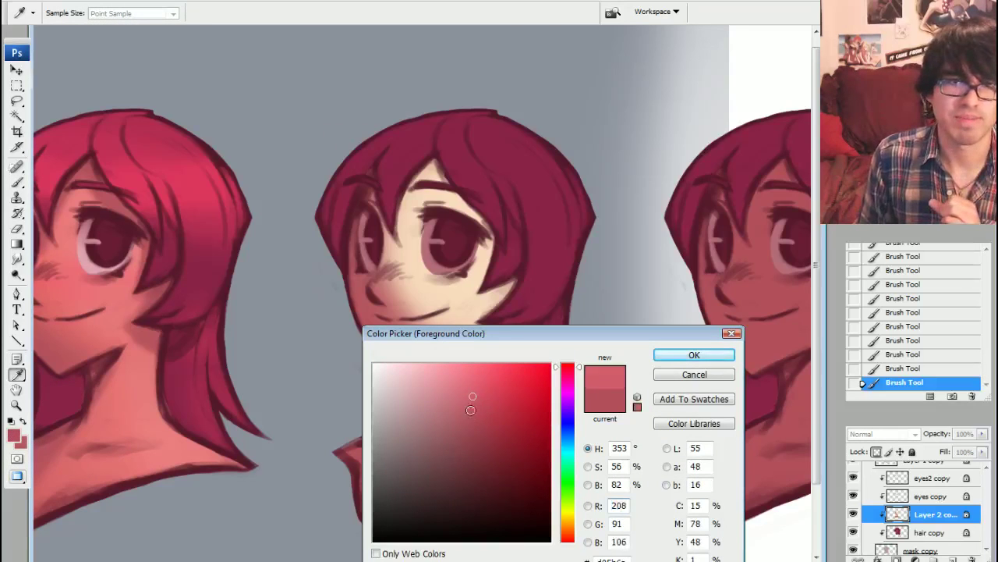
click(691, 356)
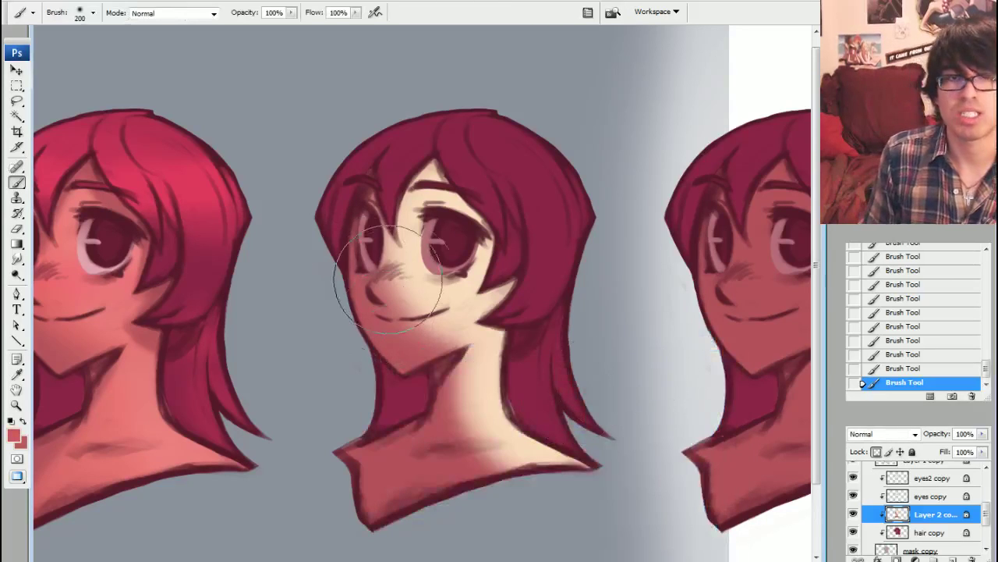
- Repaint the middle face's cheek and eye area, then brush light skin down the neck and chin
key(bracketleft)
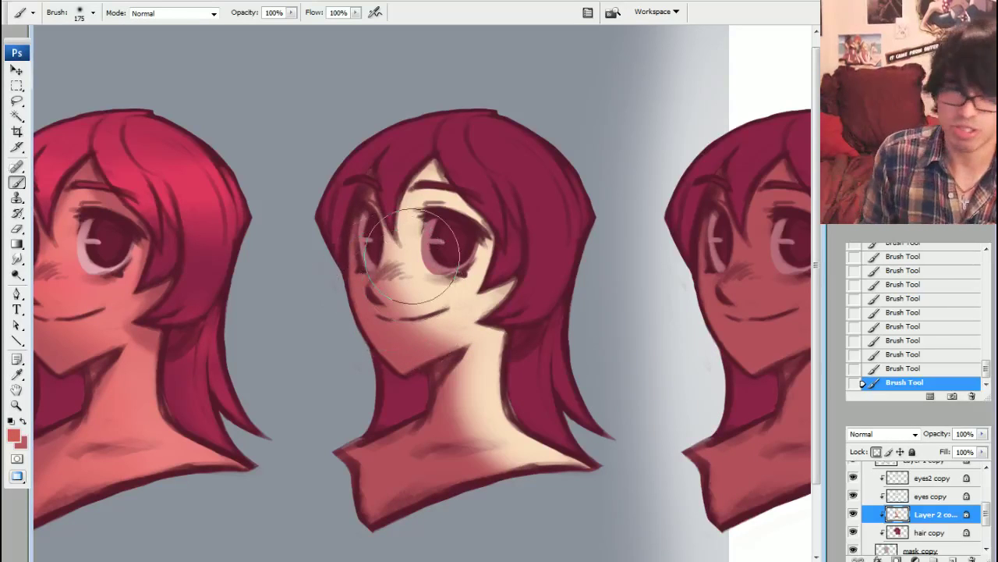
mouse_move(414, 255)
mouse_down()
mouse_move(362, 261)
mouse_move(374, 258)
mouse_move(386, 274)
mouse_move(363, 245)
mouse_move(365, 214)
mouse_up()
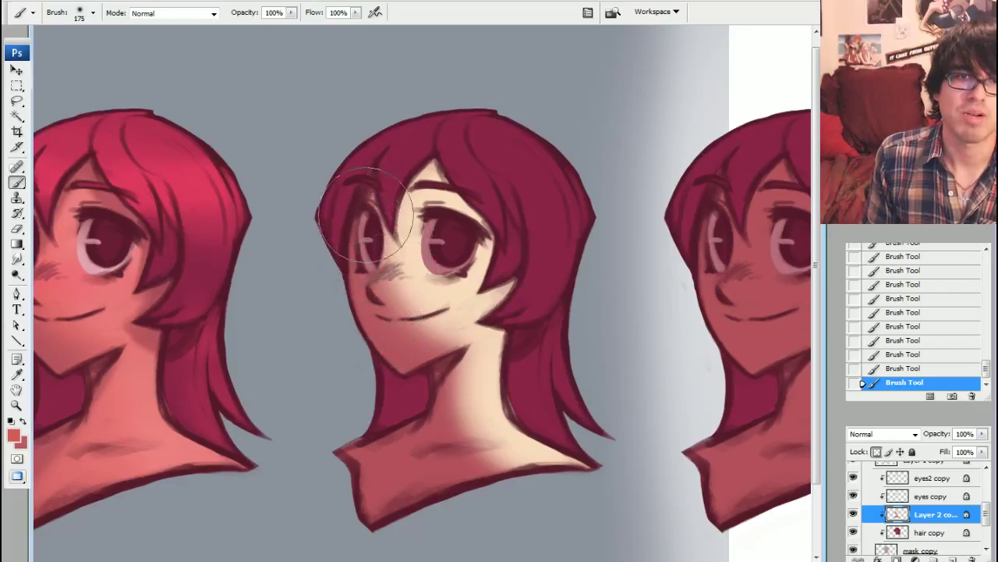
key(bracketleft)
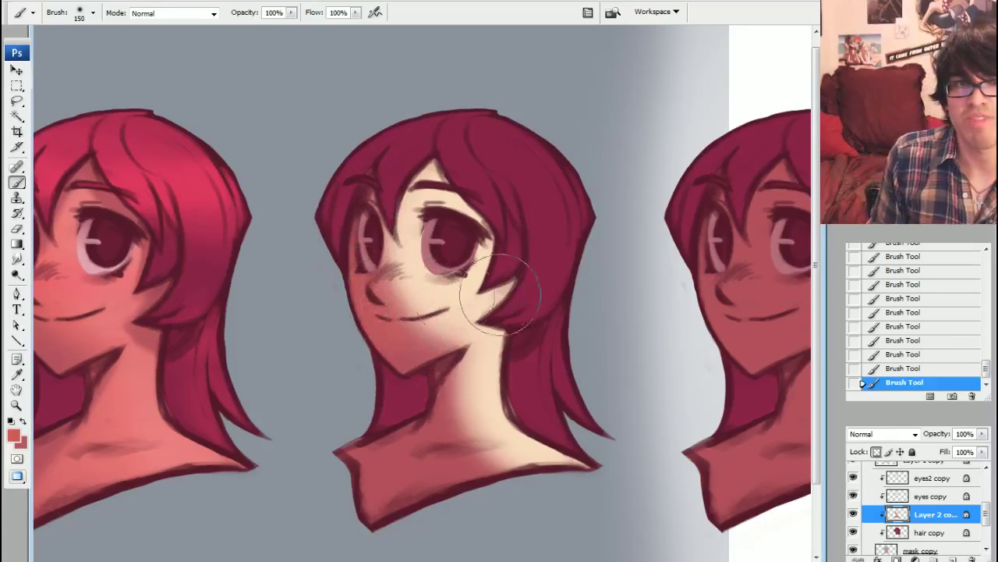
key(bracketright)
key(bracketright)
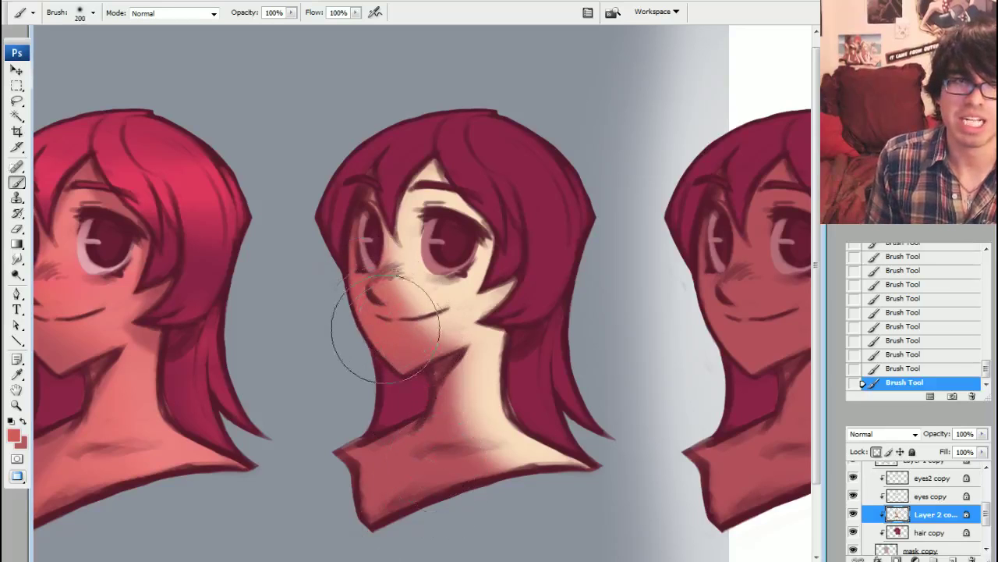
mouse_move(431, 357)
mouse_down()
mouse_move(429, 409)
mouse_move(473, 473)
mouse_up()
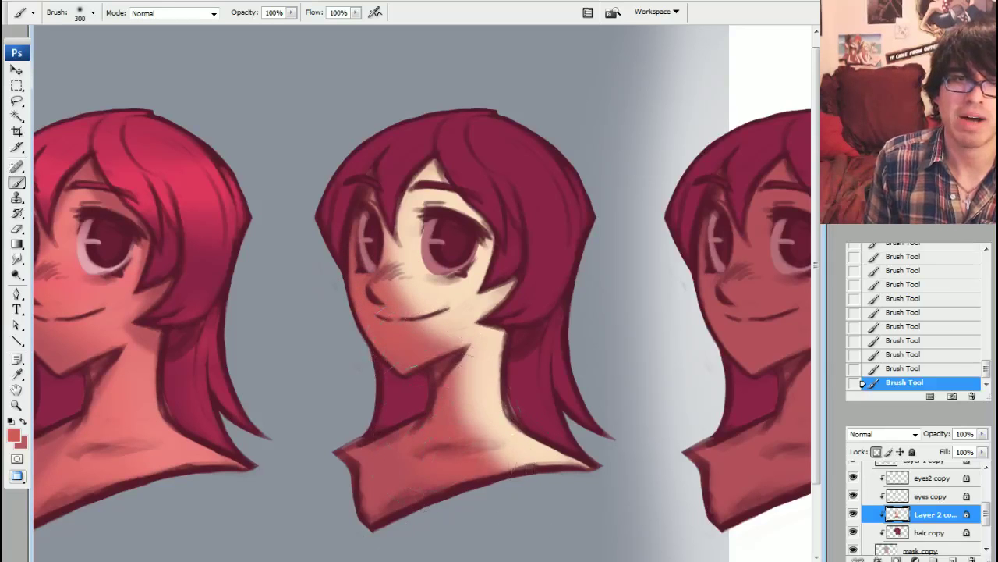
key(bracketright)
key(bracketright)
mouse_move(385, 481)
mouse_down()
mouse_move(403, 443)
mouse_move(374, 366)
mouse_up()
key(bracketleft)
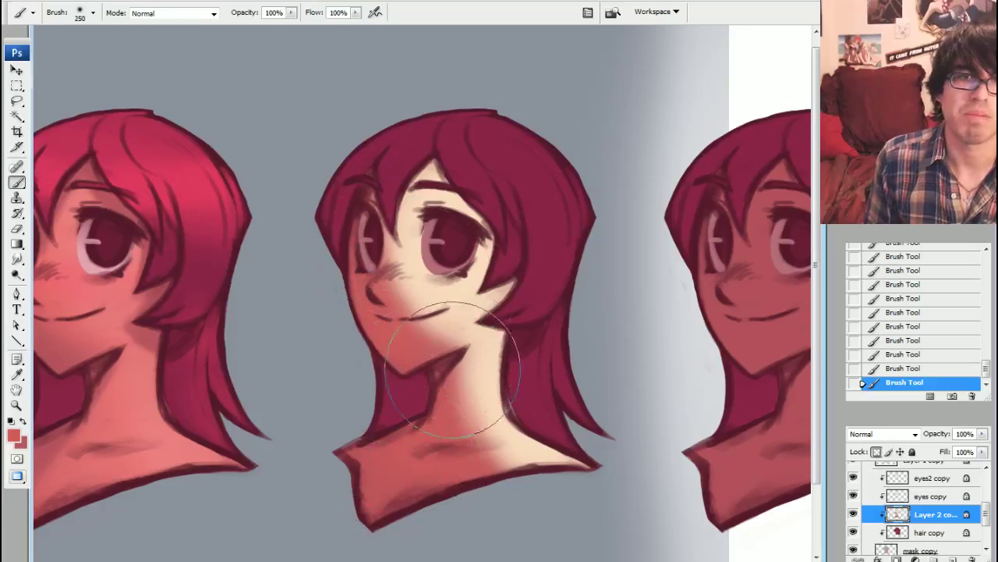
drag(468, 468, 485, 422)
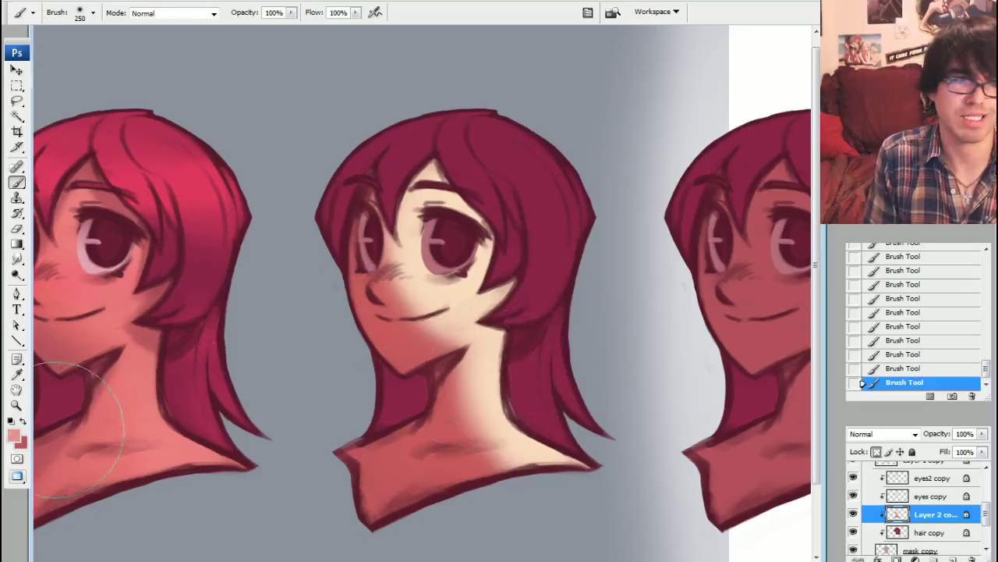
- Choose a softer orange-peach foreground colour (R250 G170 B126)
click(12, 437)
drag(440, 383, 461, 373)
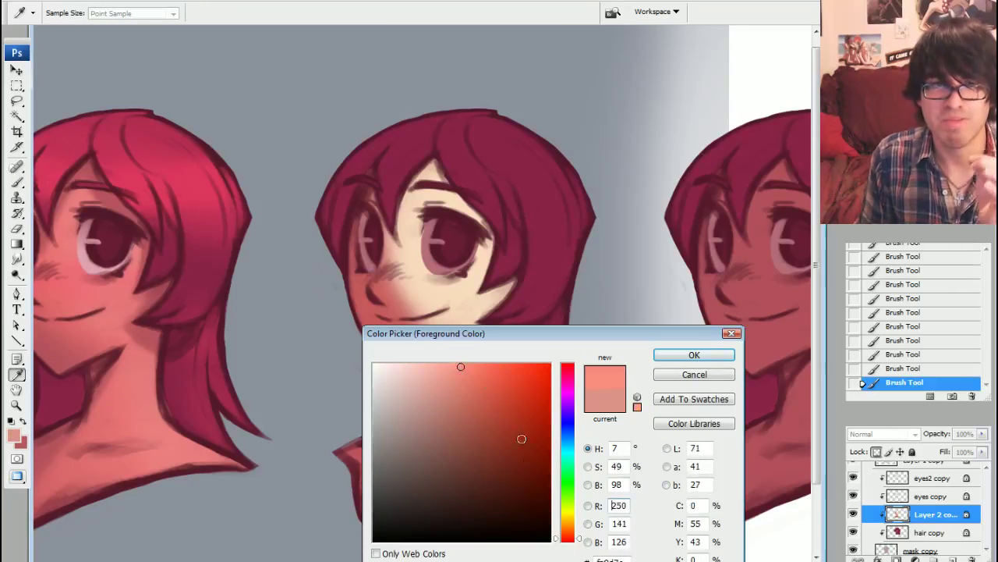
drag(581, 535, 581, 533)
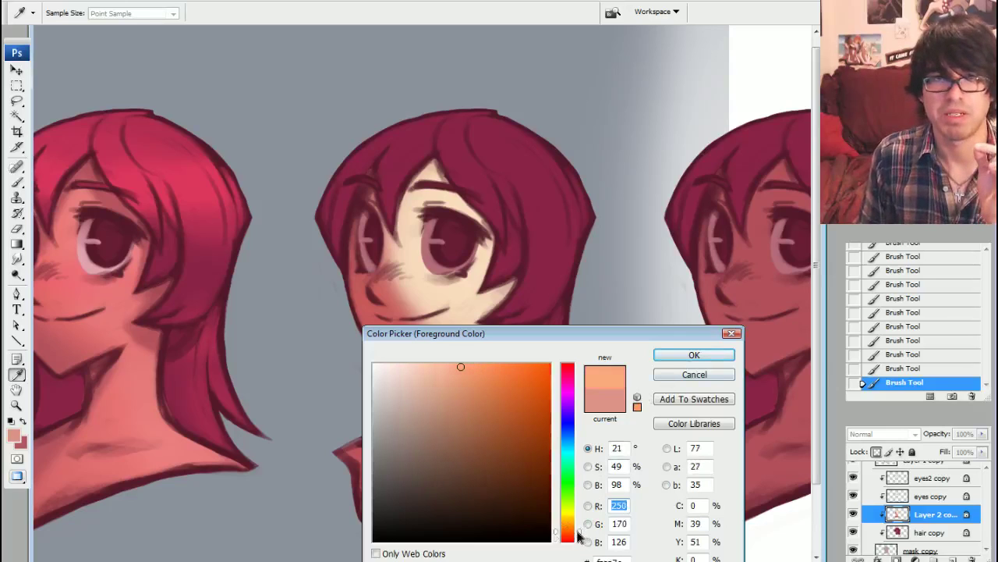
click(590, 500)
- Brush warm peach shading onto the middle figure's neck with a 150–200 brush
key(Return)
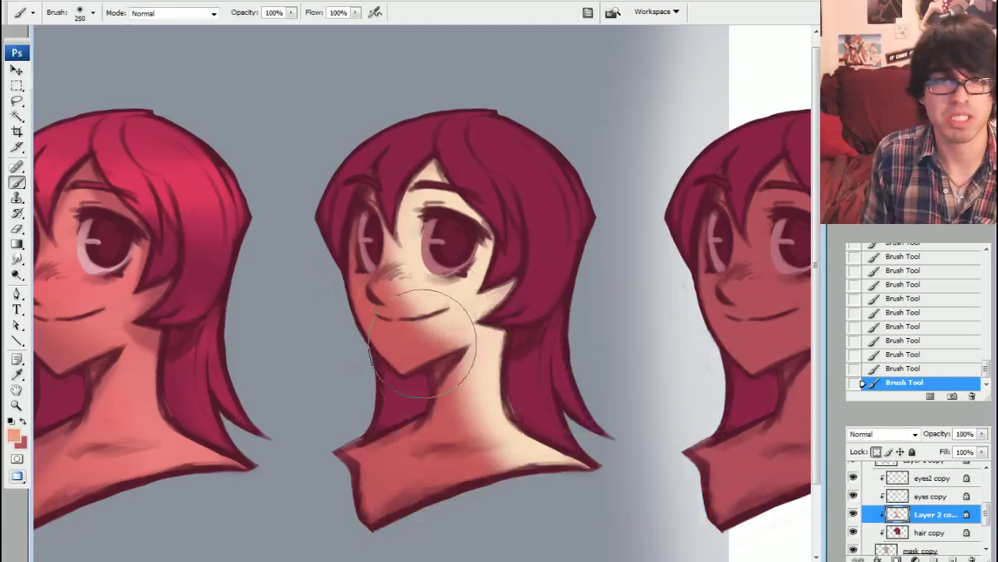
mouse_move(500, 452)
mouse_down()
mouse_move(469, 313)
mouse_move(437, 343)
mouse_move(410, 292)
mouse_move(439, 327)
mouse_move(411, 191)
mouse_move(431, 233)
mouse_move(405, 335)
mouse_move(389, 236)
mouse_move(462, 317)
mouse_move(500, 448)
mouse_move(480, 383)
mouse_move(526, 451)
mouse_move(544, 457)
mouse_move(509, 402)
mouse_move(515, 293)
mouse_move(442, 322)
mouse_move(448, 296)
mouse_move(470, 320)
mouse_move(441, 235)
mouse_move(445, 312)
mouse_move(433, 251)
mouse_move(444, 344)
mouse_move(431, 186)
mouse_move(428, 303)
mouse_move(437, 257)
mouse_move(478, 318)
mouse_move(492, 321)
mouse_move(511, 414)
mouse_move(537, 447)
mouse_move(472, 409)
mouse_move(476, 466)
mouse_up()
key(bracketright)
key(bracketright)
key(bracketright)
key(bracketleft)
key(bracketleft)
key(bracketright)
- Sample a dark red and paint hair strands beside the jaw and over the forehead
alt+click(460, 484)
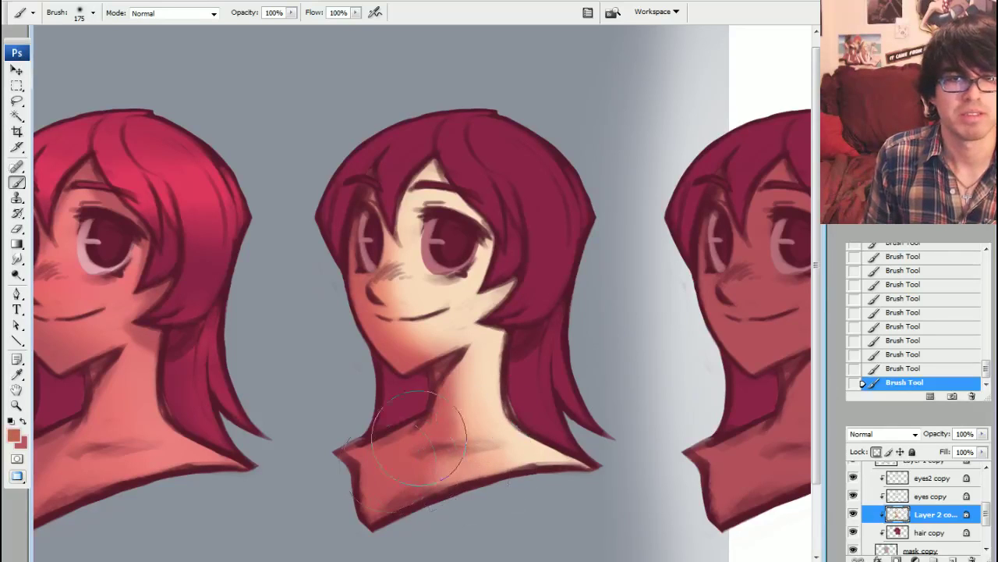
key(bracketleft)
key(bracketleft)
key(bracketleft)
key(bracketleft)
key(bracketleft)
key(bracketleft)
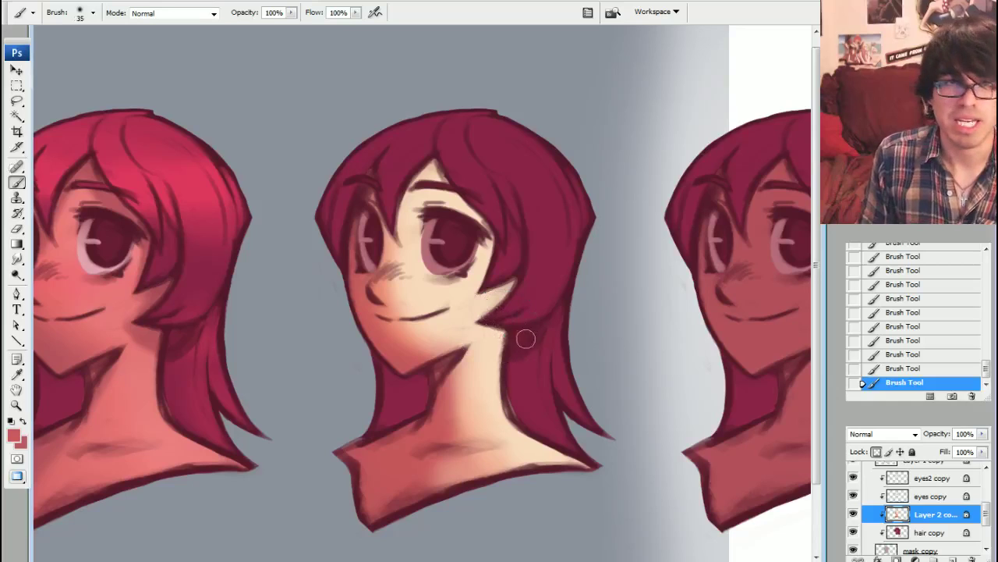
mouse_move(525, 337)
mouse_down()
mouse_move(489, 331)
mouse_move(514, 273)
mouse_move(478, 298)
mouse_move(480, 239)
mouse_move(441, 191)
mouse_up()
key(bracketright)
mouse_move(434, 139)
mouse_down()
mouse_move(425, 187)
mouse_move(431, 175)
mouse_up()
key(bracketleft)
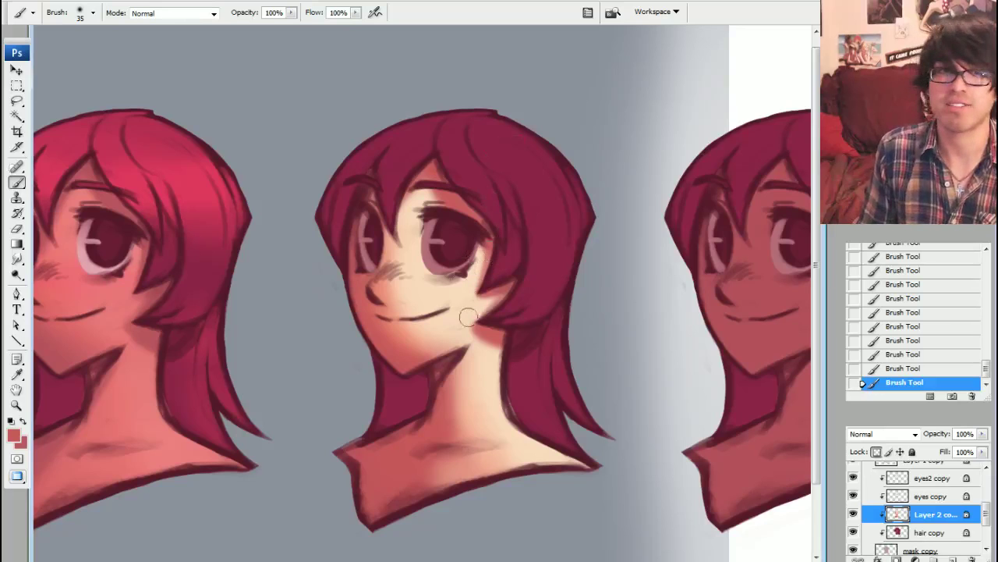
- Warm the chin, cheek and jaw skin, darken the bangs, and shadow the neck below the chin
drag(489, 350, 478, 333)
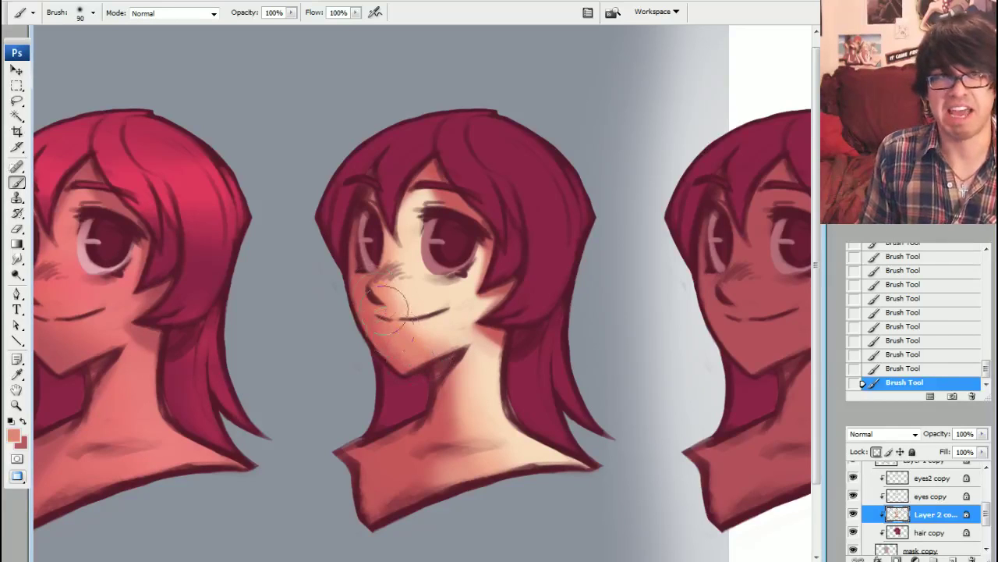
drag(386, 306, 400, 299)
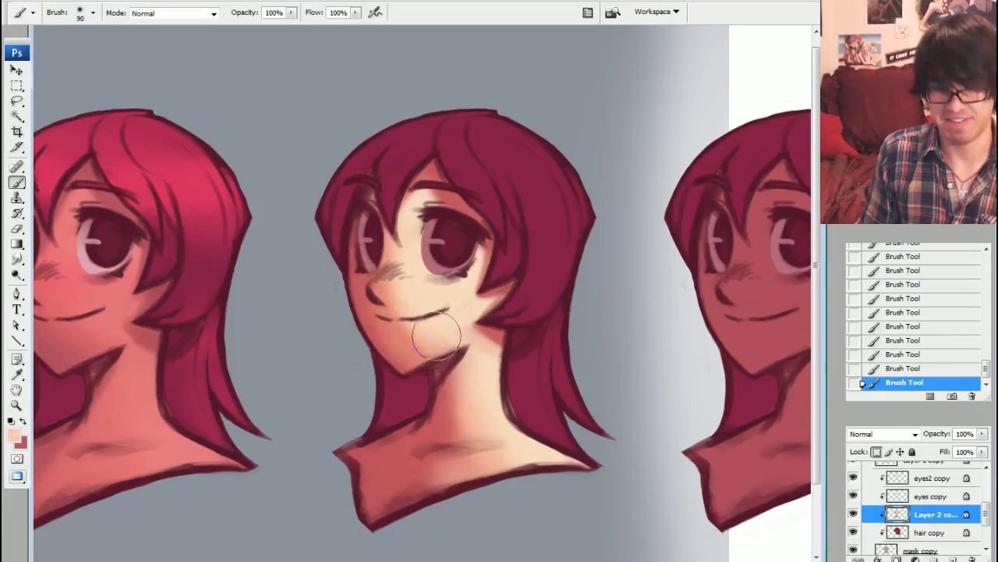
mouse_move(437, 334)
mouse_down()
mouse_move(422, 286)
mouse_move(408, 285)
mouse_move(416, 266)
mouse_move(406, 235)
mouse_move(394, 312)
mouse_up()
key(bracketright)
key(bracketright)
key(bracketright)
mouse_move(406, 187)
mouse_down()
mouse_move(383, 226)
mouse_move(417, 183)
mouse_up()
key(bracketleft)
key(bracketleft)
key(bracketleft)
key(bracketleft)
key(bracketleft)
key(bracketleft)
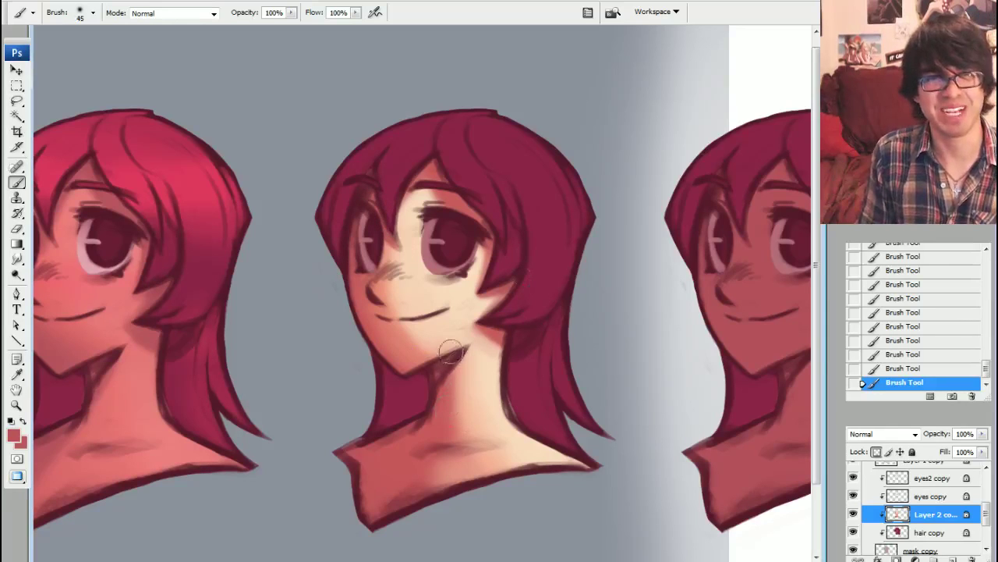
drag(456, 373, 451, 407)
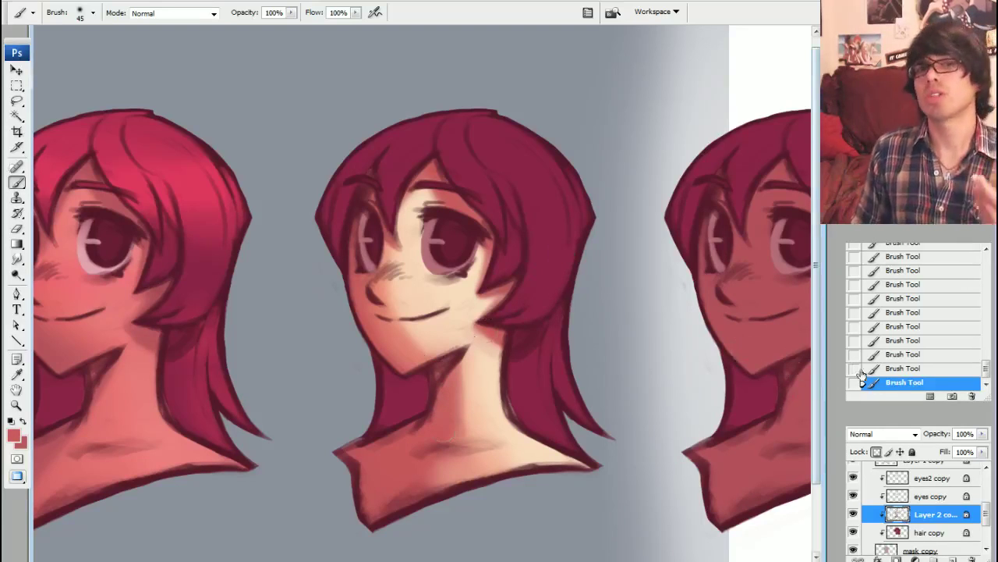
click(926, 531)
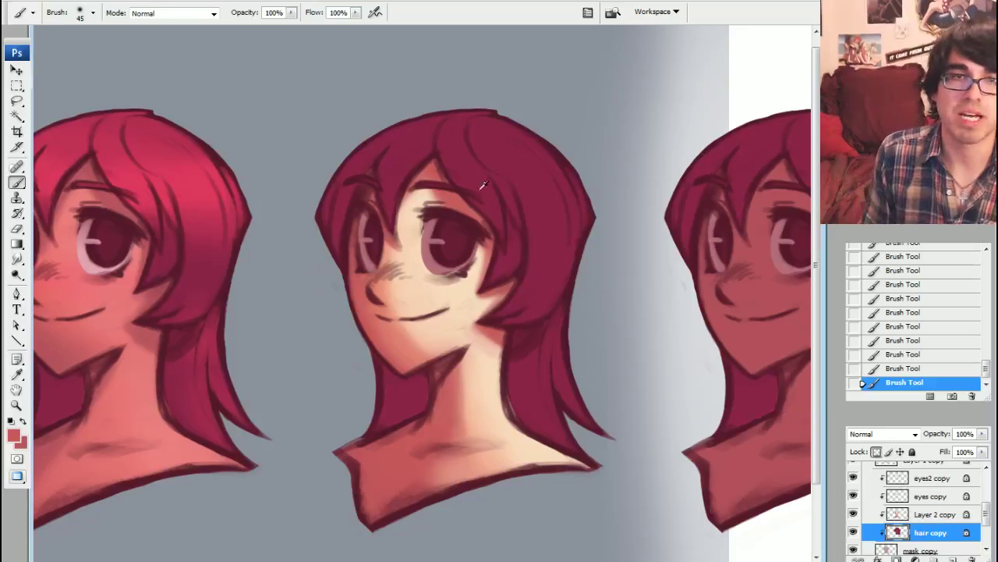
- Set the foreground colour to a lighter, more saturated pink
click(14, 432)
click(476, 382)
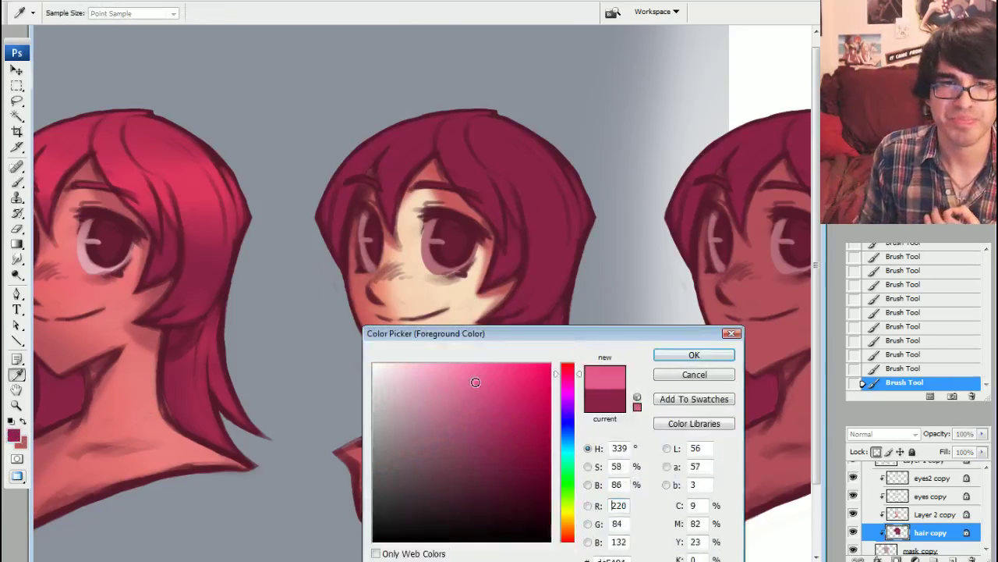
mouse_move(476, 382)
mouse_down()
mouse_move(497, 389)
mouse_move(450, 365)
mouse_move(469, 369)
mouse_up()
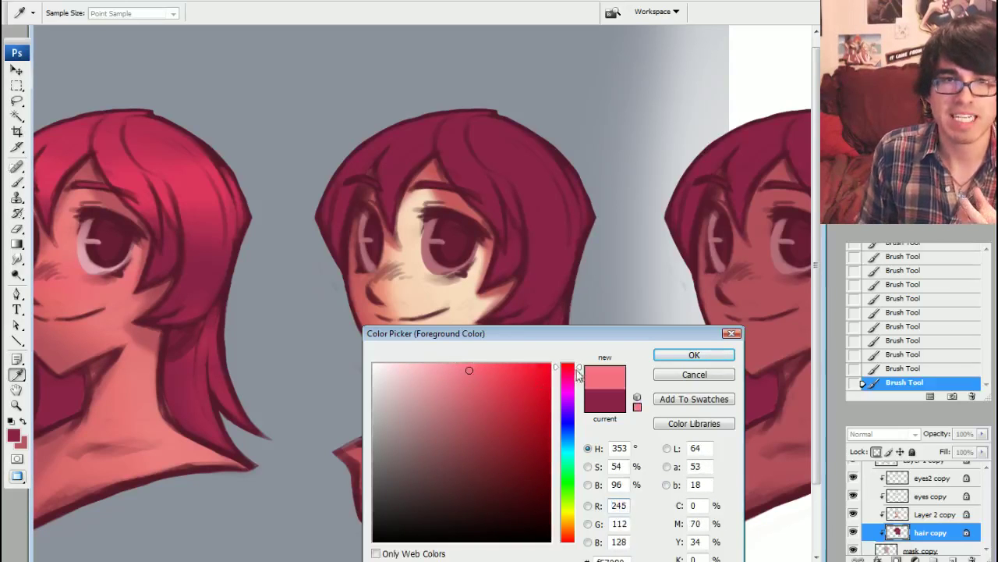
click(488, 370)
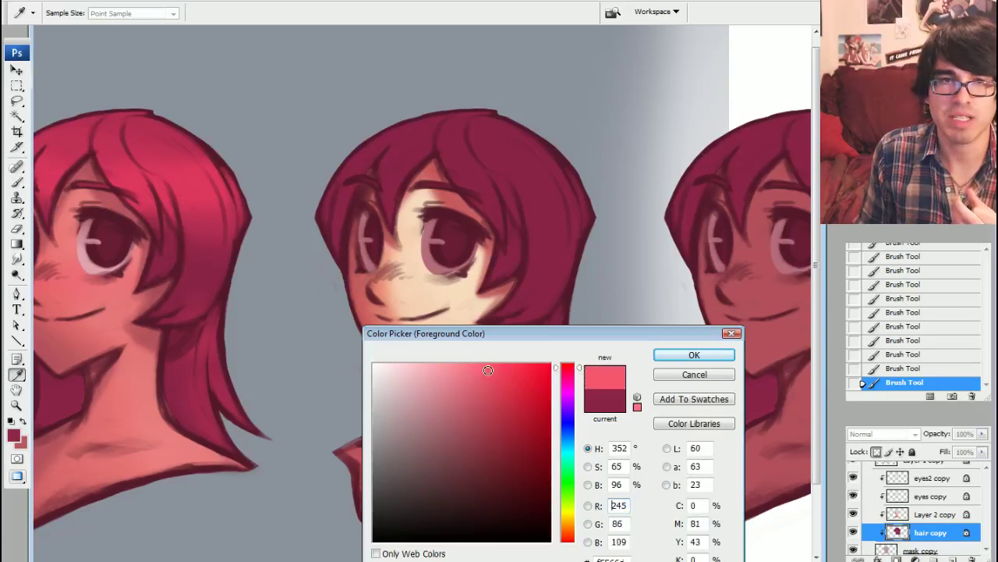
click(694, 356)
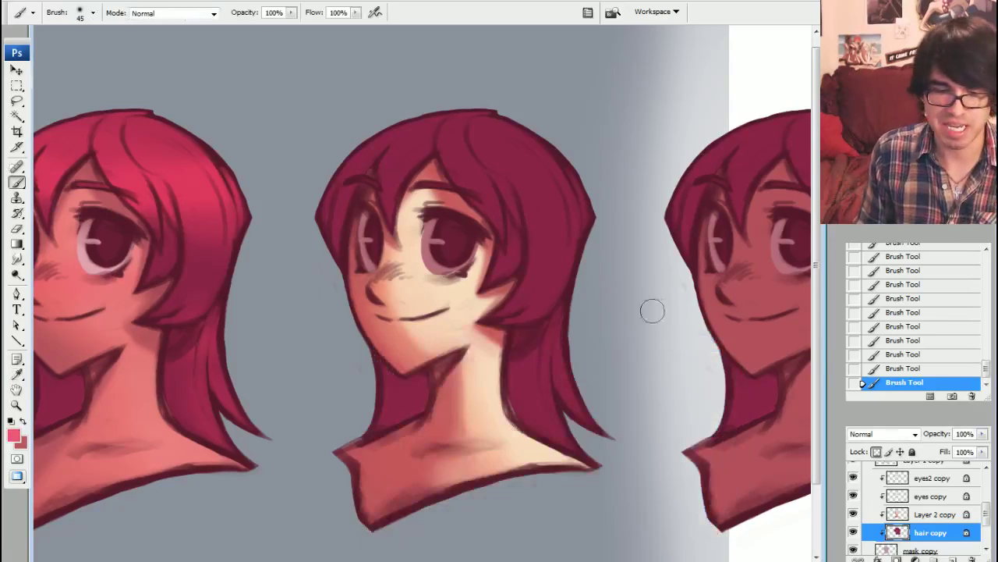
- Paint bright pink across the top of the middle head's hair with a 400 brush
key(bracketright)
key(bracketright)
key(bracketright)
key(bracketright)
key(bracketright)
key(bracketright)
key(bracketright)
key(bracketright)
key(bracketright)
key(bracketright)
key(bracketright)
drag(357, 156, 538, 199)
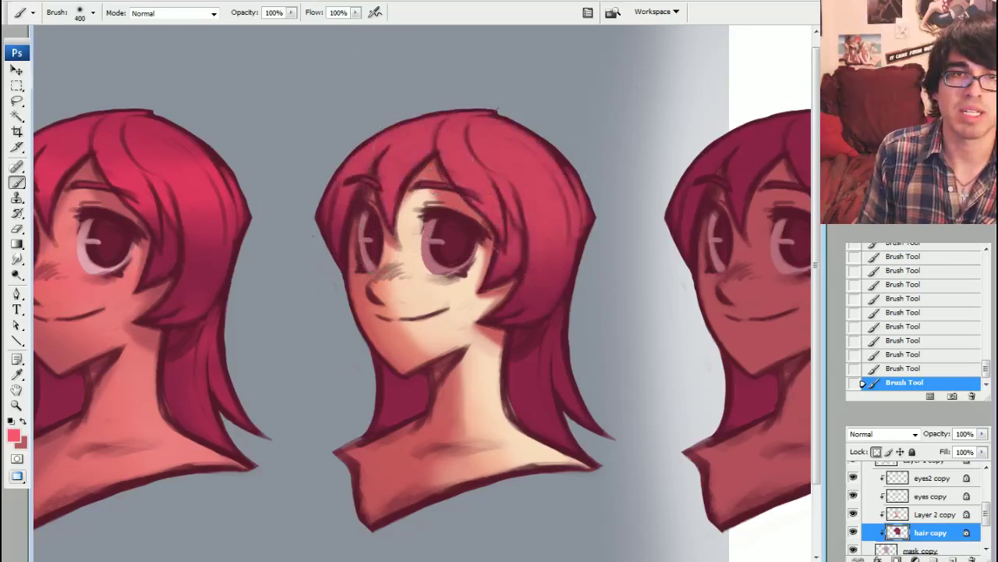
drag(346, 166, 507, 156)
key(bracketleft)
key(bracketleft)
key(bracketleft)
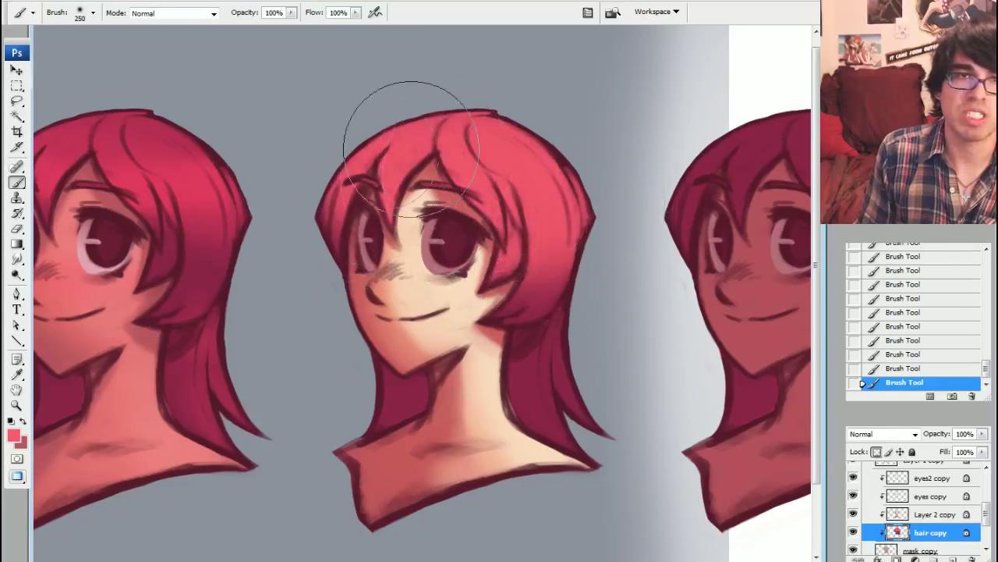
key(bracketright)
key(bracketright)
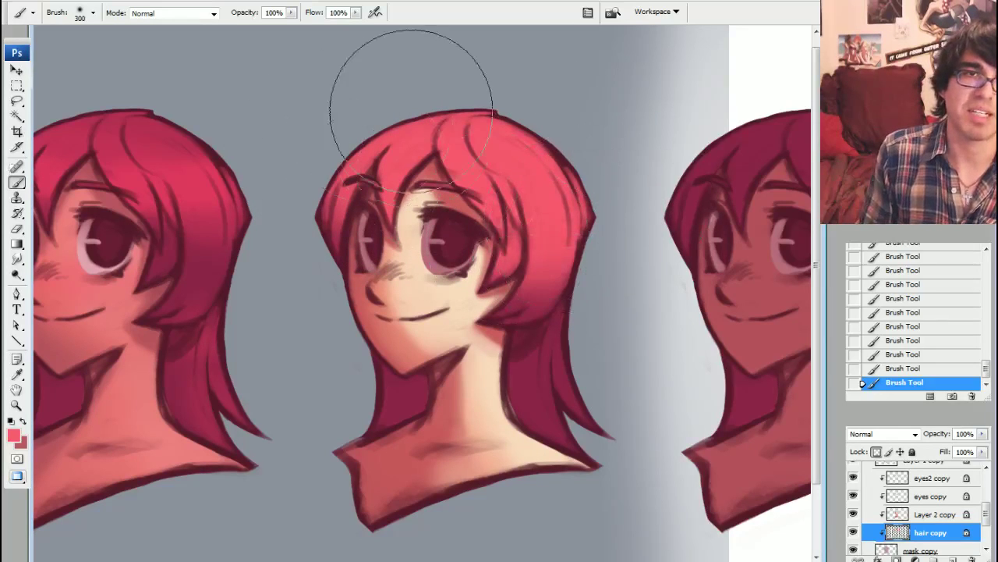
- Choose a lighter peachy pink painting colour, warming the hue toward peach
click(13, 435)
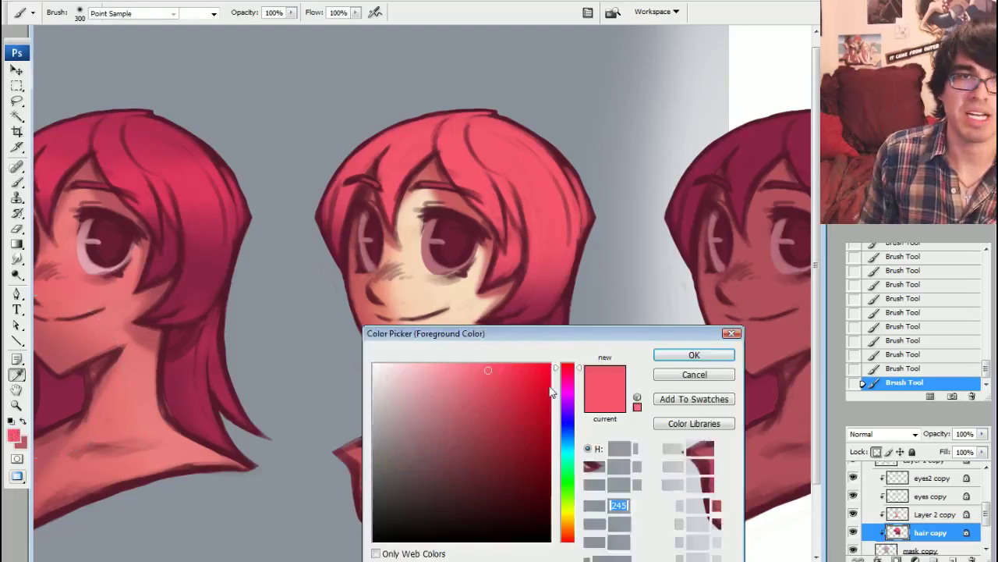
click(467, 365)
drag(580, 374, 572, 368)
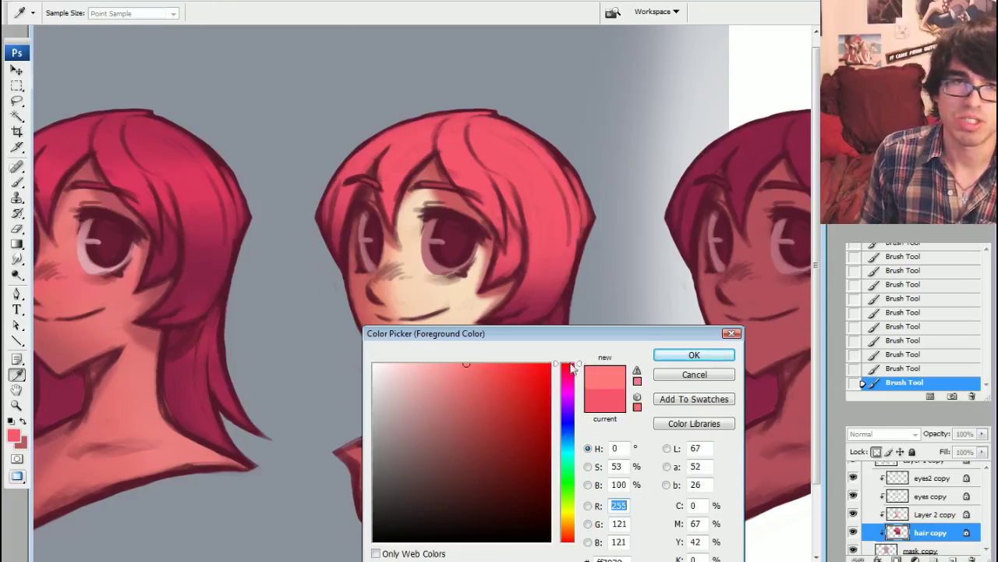
click(438, 365)
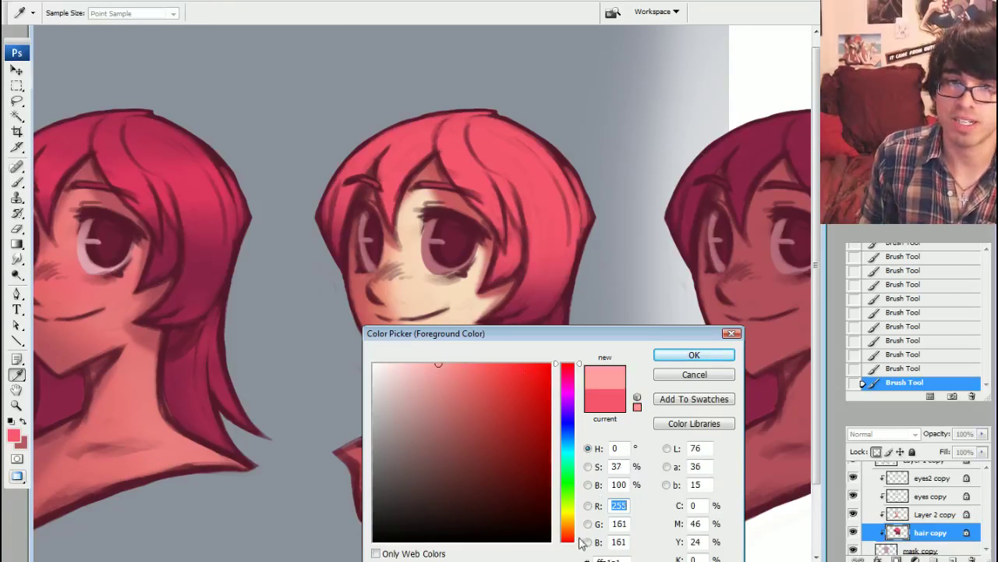
drag(580, 538, 577, 536)
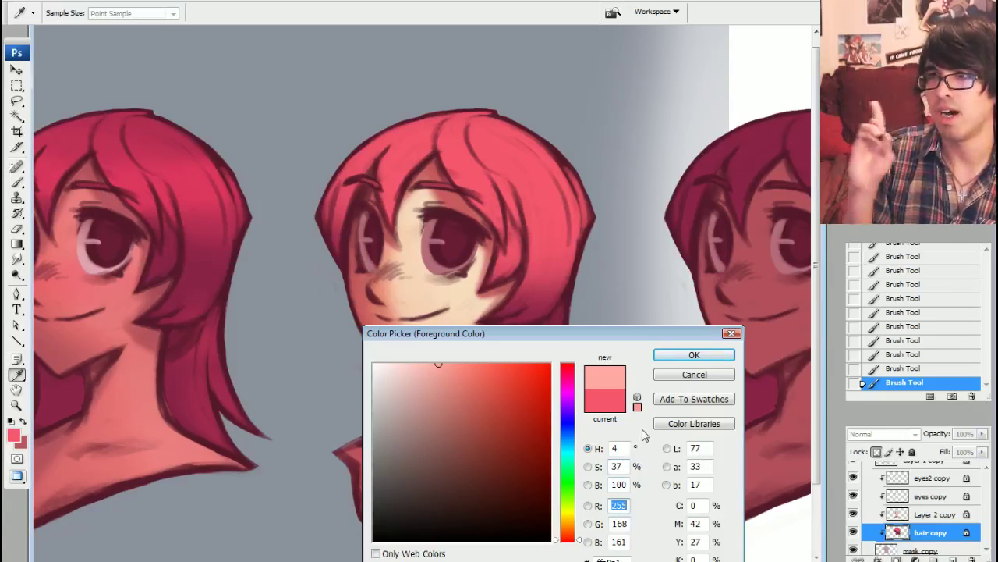
click(697, 356)
- Paint the upper hair a lighter salmon pink with a 175 brush
key(b)
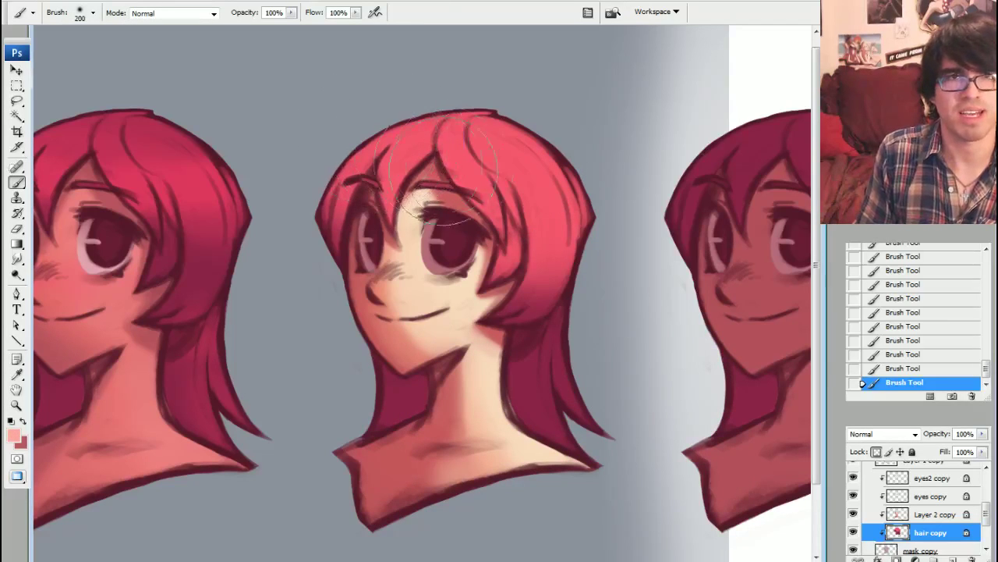
key(bracketleft)
mouse_move(367, 133)
mouse_down()
mouse_move(518, 182)
mouse_move(624, 168)
mouse_up()
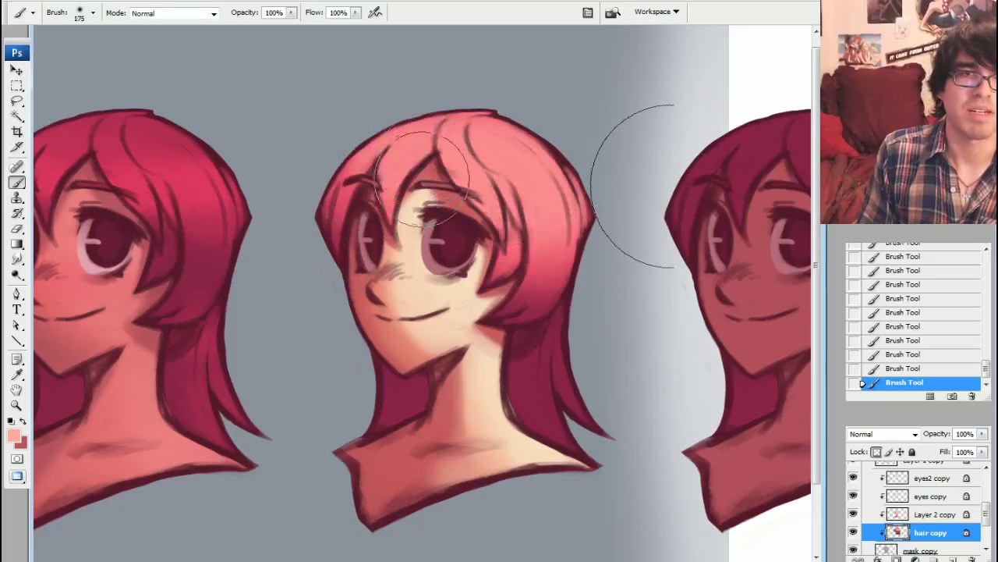
key(bracketleft)
key(bracketleft)
key(bracketleft)
key(bracketleft)
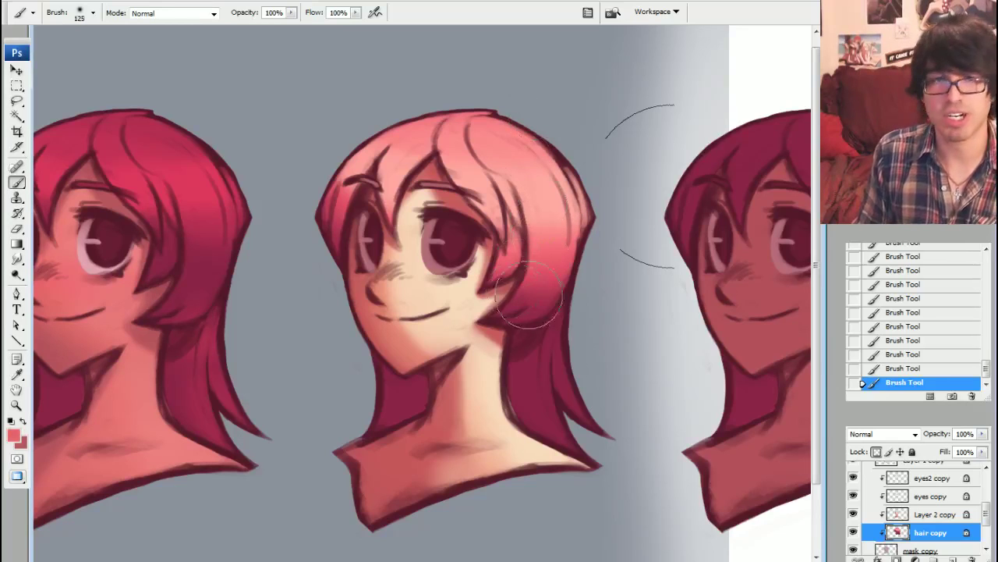
key(bracketright)
key(bracketright)
key(bracketright)
key(bracketright)
key(bracketright)
key(bracketright)
key(bracketright)
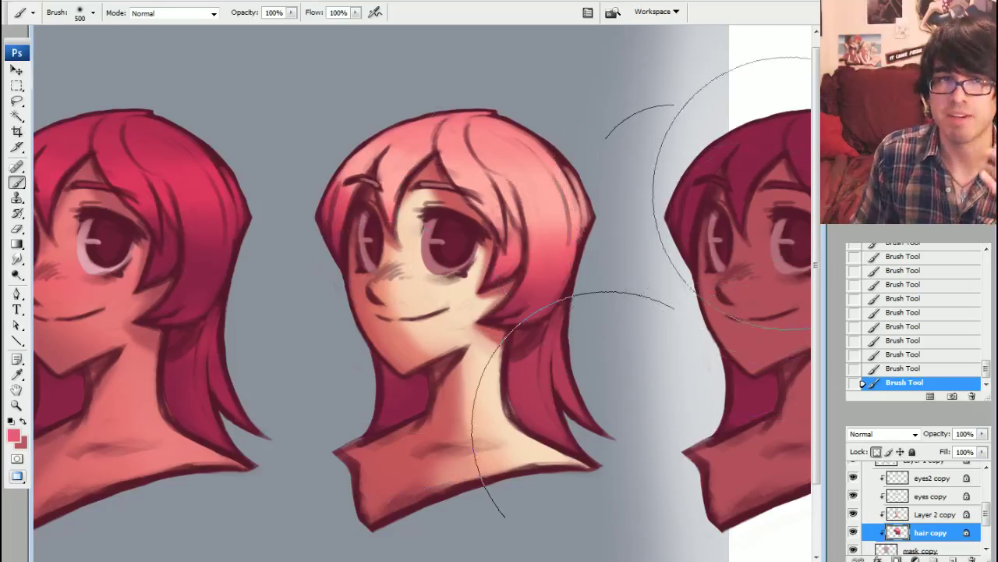
click(936, 497)
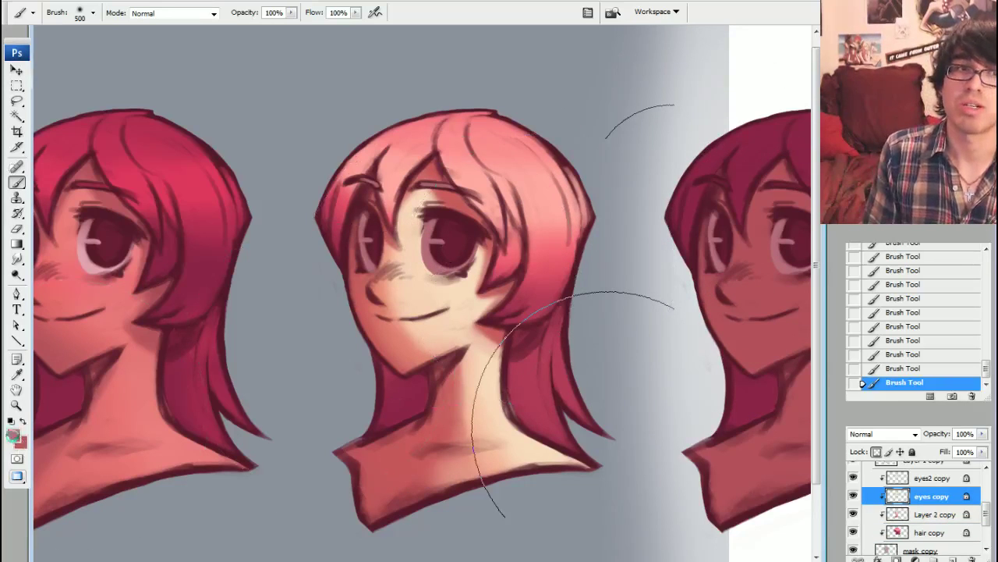
- Set the foreground colour to a light pink nudged toward orange-red
click(12, 434)
drag(440, 404, 420, 365)
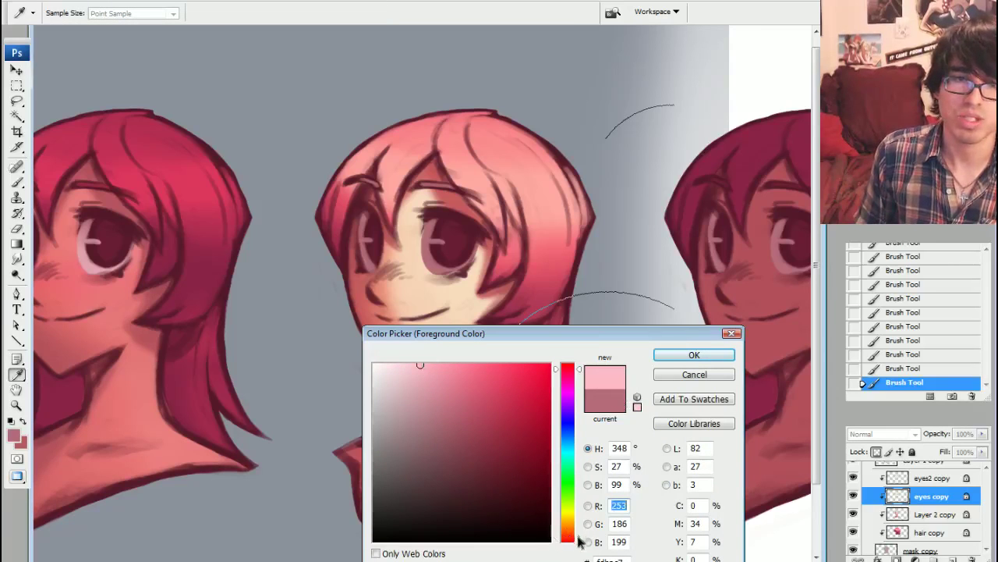
drag(579, 541, 578, 541)
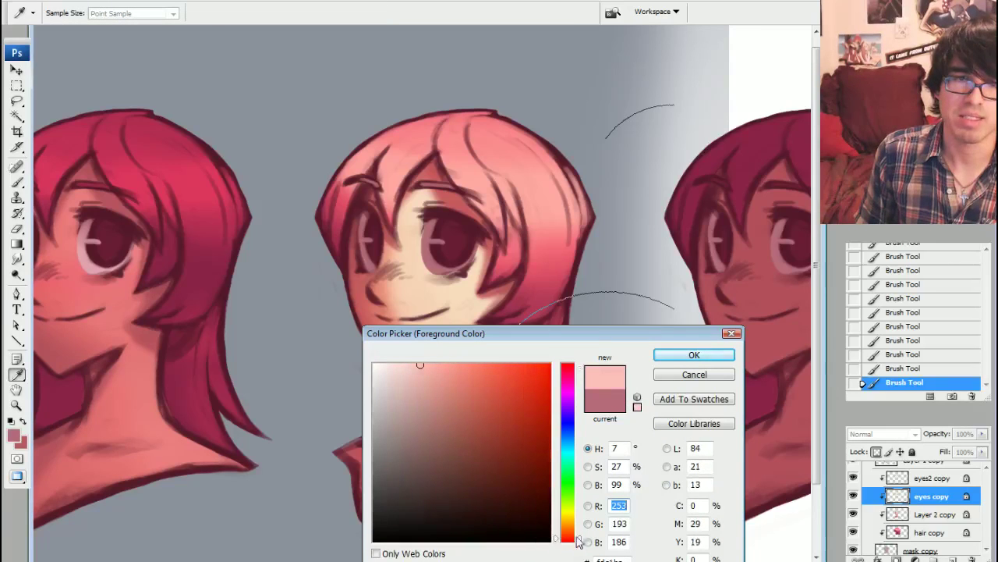
click(690, 356)
- Resize the brush to 175 for detail work on the middle head's eyes
key(bracketleft)
key(bracketleft)
key(bracketleft)
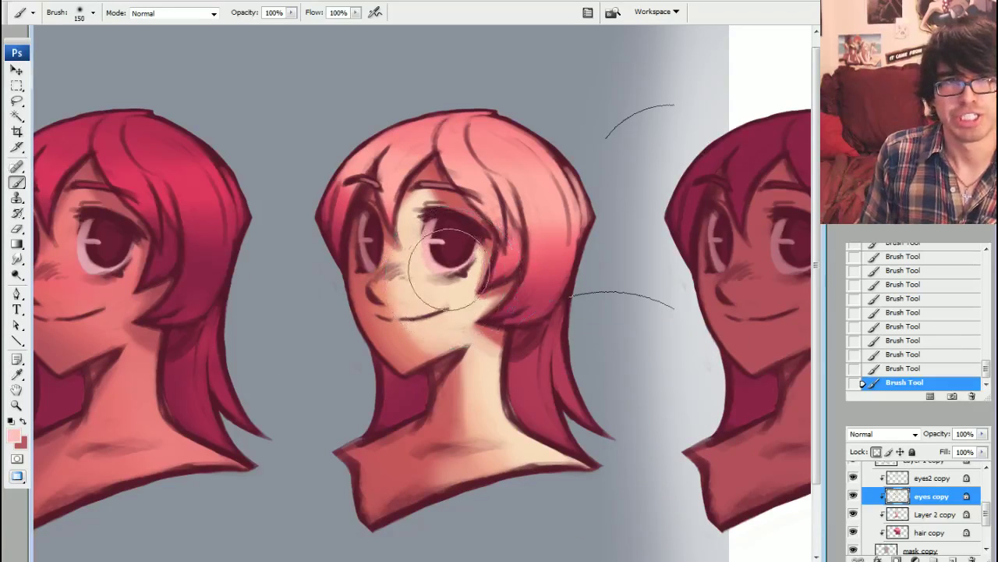
key(bracketright)
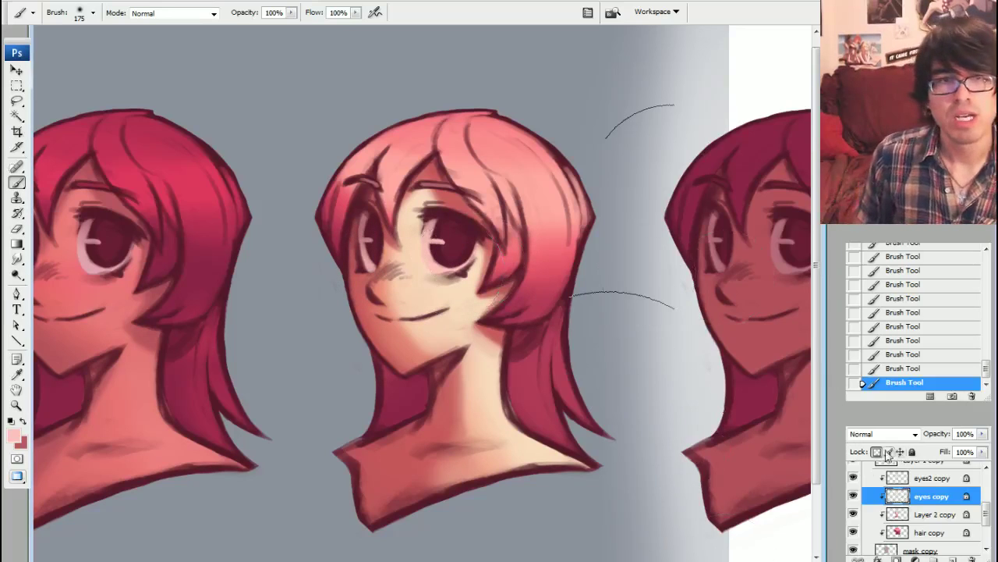
scroll(988, 517, up, 1)
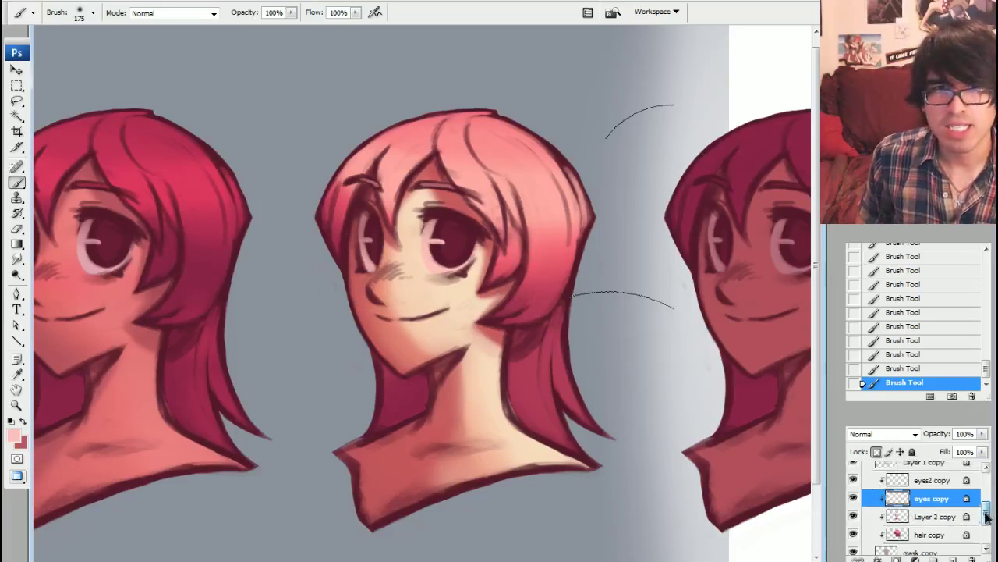
- Work on the eyes2 copy layer with the middle head centred, then move to the hair copy layer
click(932, 482)
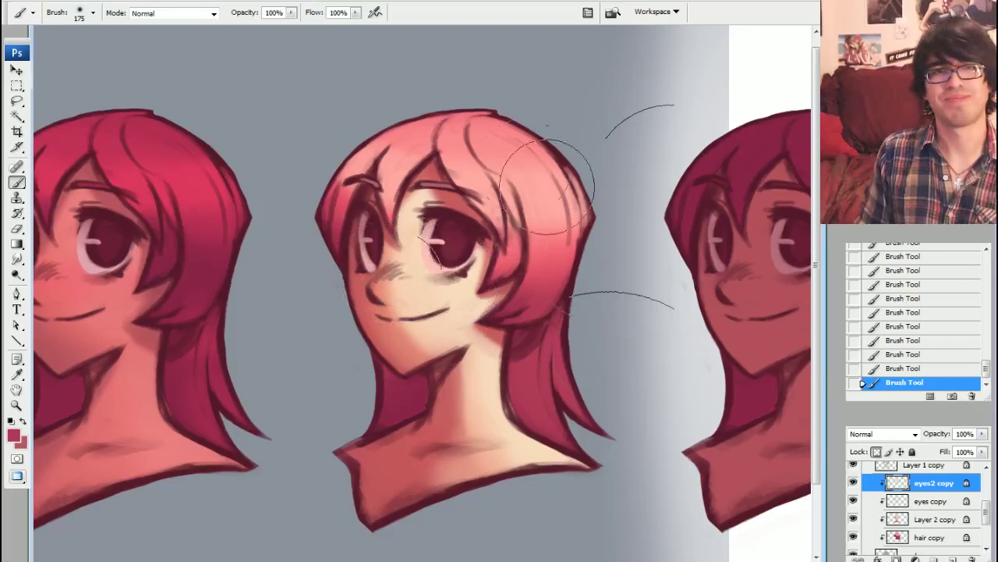
drag(669, 196, 798, 208)
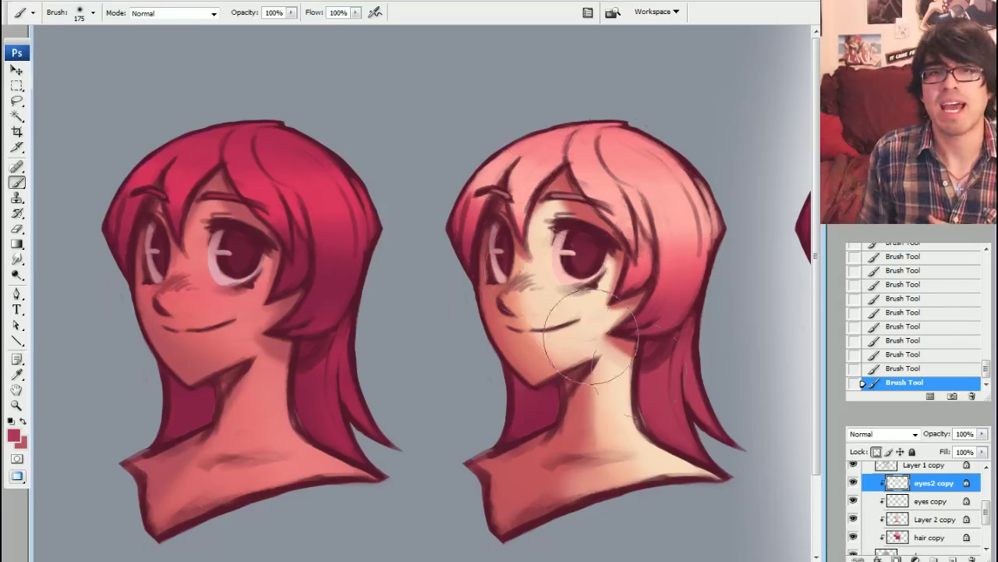
click(934, 539)
scroll(421, 294, right, 3)
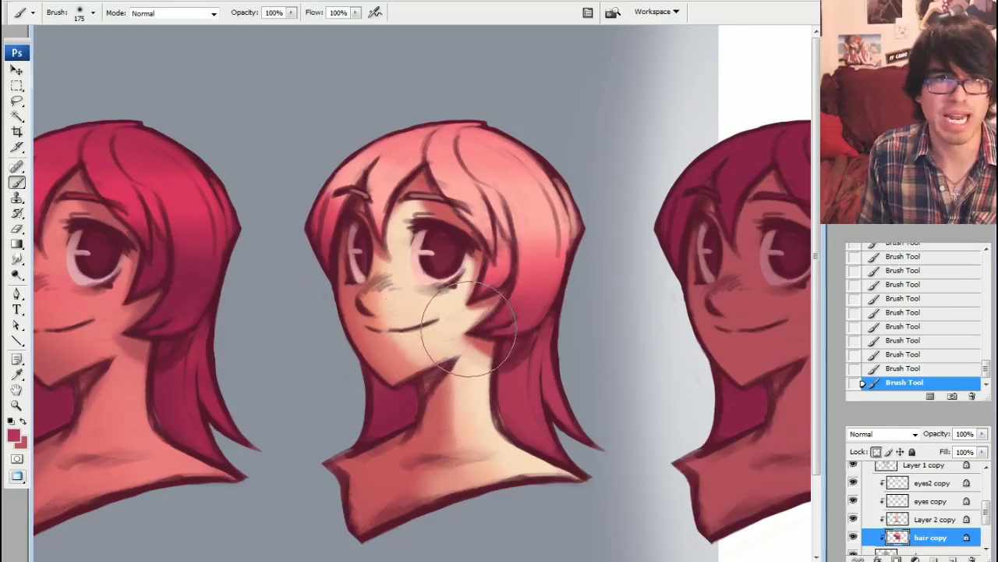
- Sample the face's light skin tone and brush highlights across the top of the hair
alt+click(451, 314)
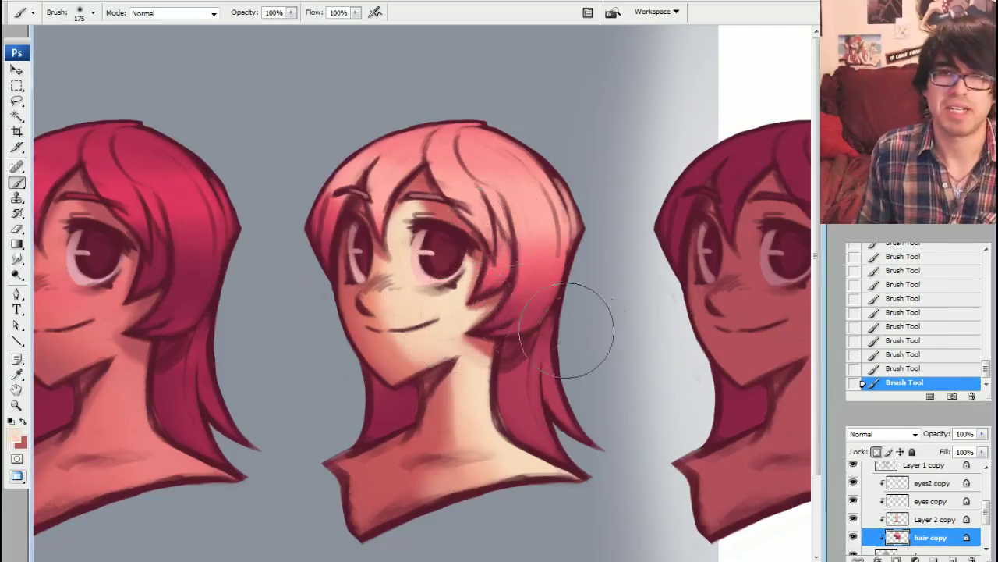
key(bracketleft)
key(bracketleft)
key(bracketleft)
key(bracketleft)
key(bracketleft)
mouse_move(345, 171)
mouse_down()
mouse_move(409, 194)
mouse_move(575, 195)
mouse_up()
key(bracketright)
key(bracketright)
key(bracketright)
key(bracketright)
key(bracketright)
key(bracketright)
key(bracketright)
key(bracketright)
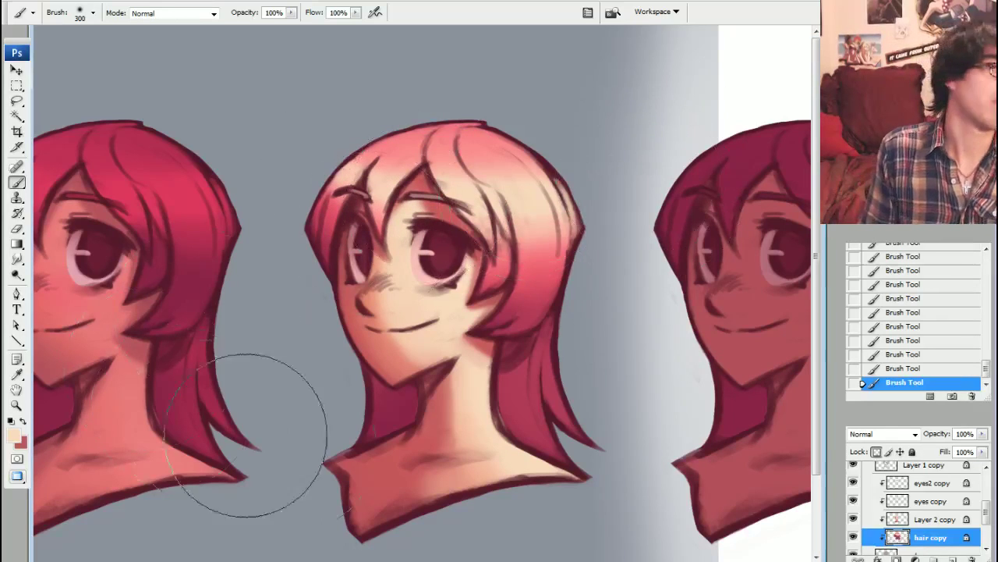
- Sample salmon pink and paint it over the right side of the hair, then sample light peach
alt+click(541, 252)
mouse_move(499, 246)
mouse_down()
mouse_move(535, 234)
mouse_move(535, 189)
mouse_move(562, 226)
mouse_move(546, 167)
mouse_up()
key(bracketleft)
key(bracketleft)
key(bracketleft)
key(bracketleft)
key(bracketleft)
key(bracketleft)
key(bracketleft)
key(bracketleft)
key(bracketright)
key(bracketright)
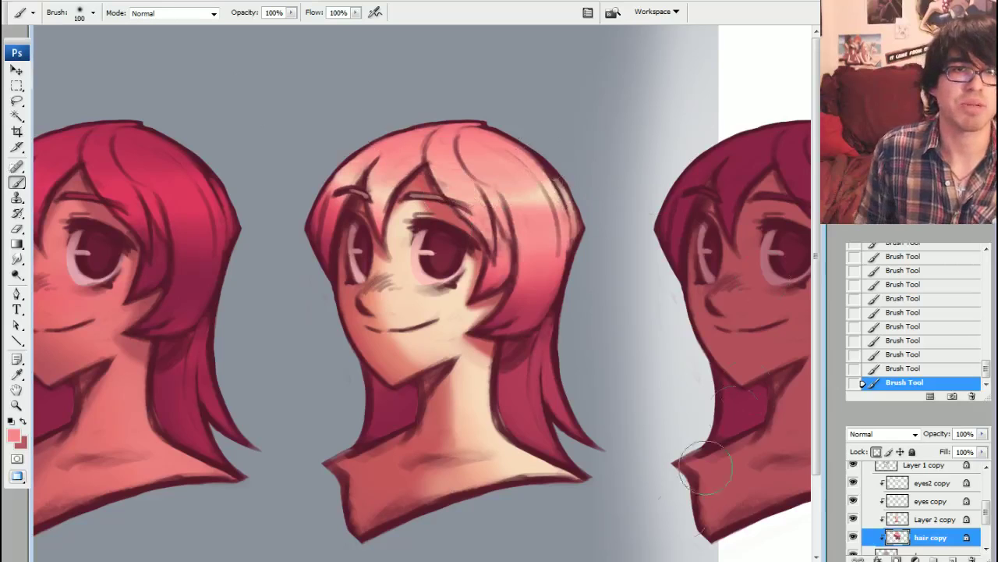
alt+click(547, 198)
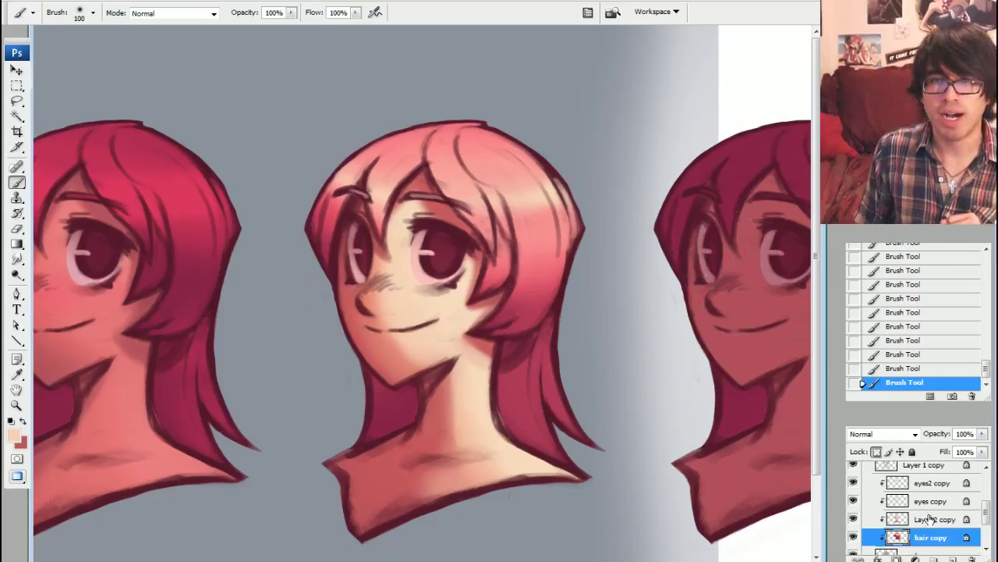
click(931, 518)
- Expand layer group 03 in the Layers panel and select Layer 1 copy 2
scroll(777, 188, right, 5)
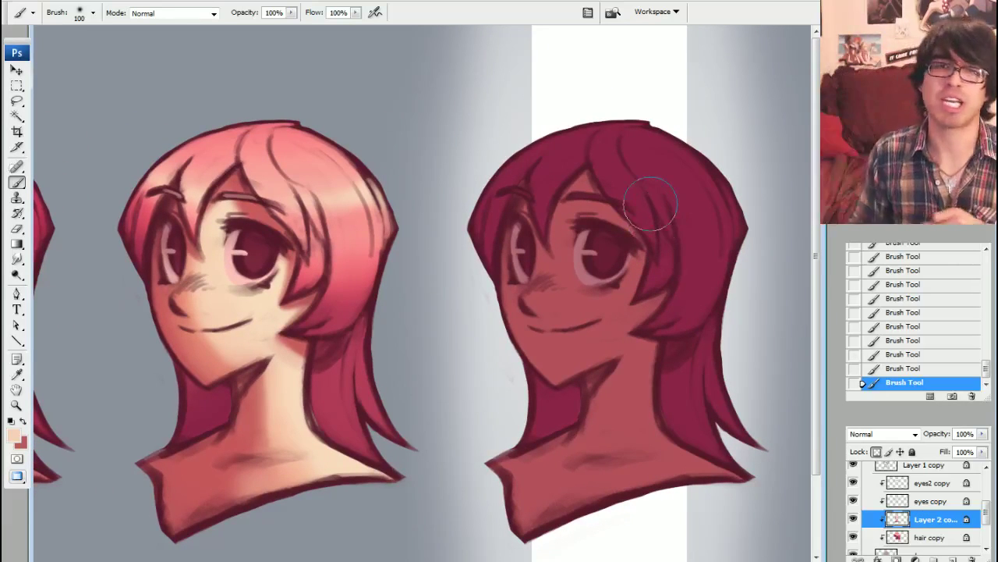
scroll(421, 293, left, 3)
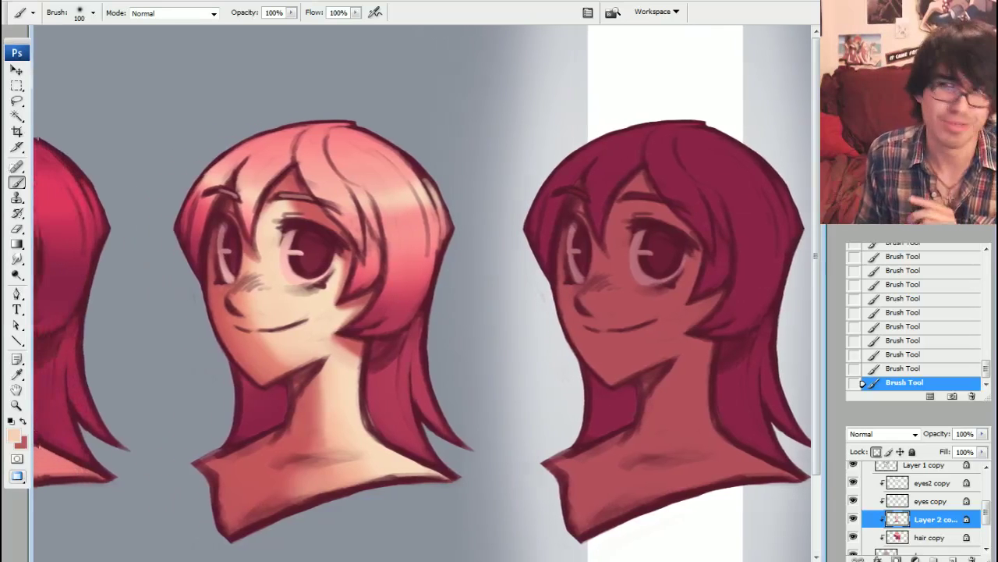
scroll(421, 293, left, 2)
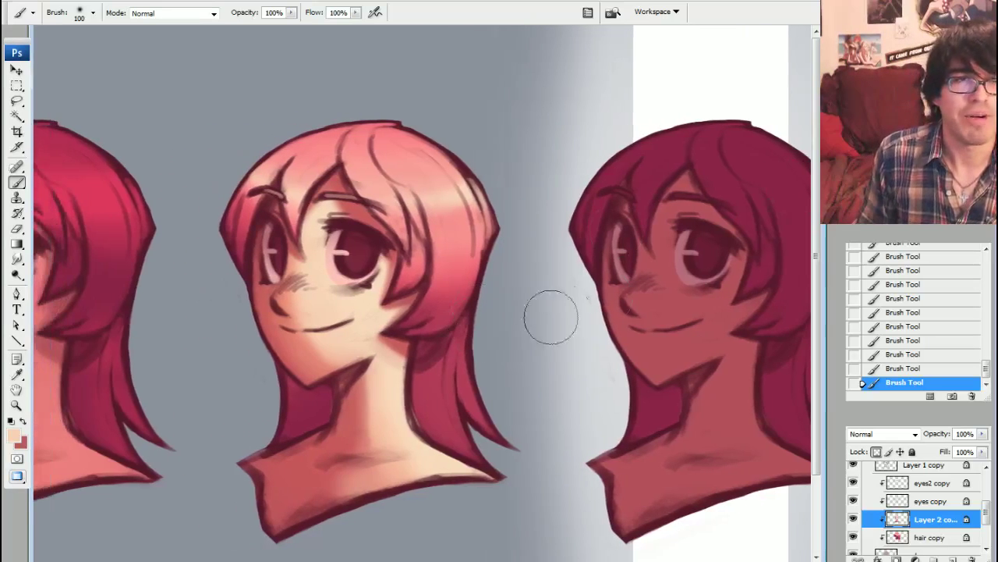
scroll(421, 294, right, 6)
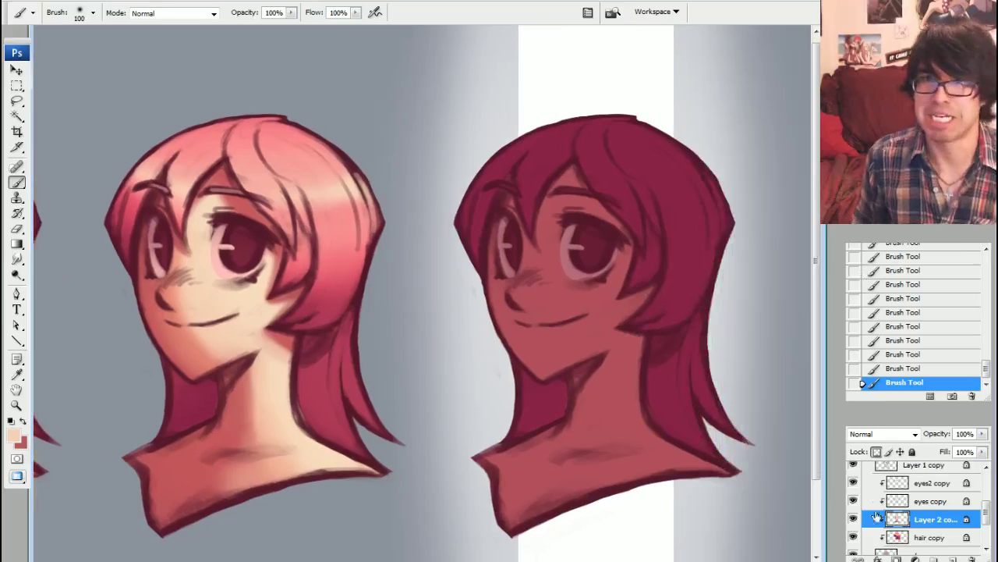
drag(986, 517, 984, 512)
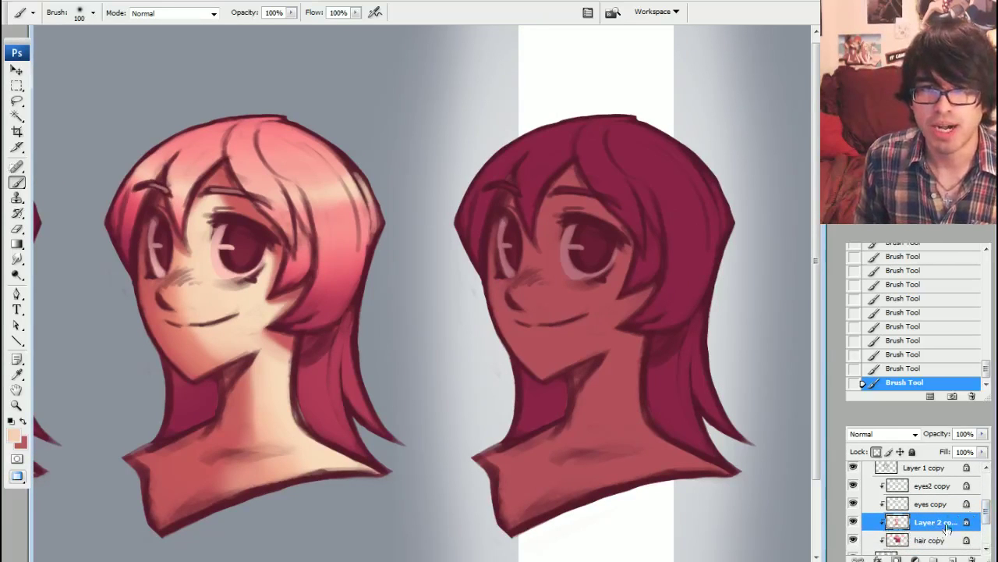
scroll(854, 537, down, 3)
click(868, 481)
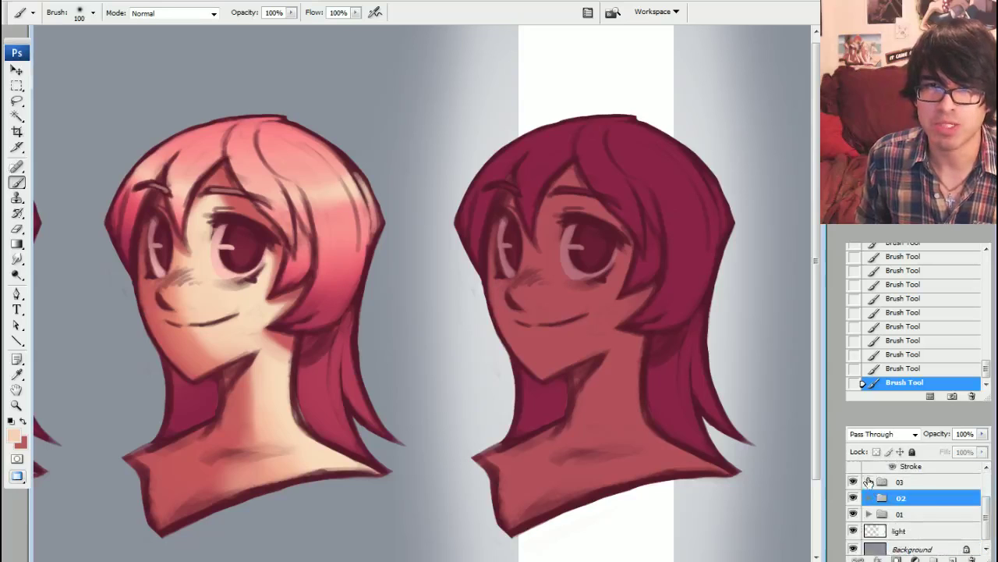
click(868, 482)
scroll(952, 491, down, 2)
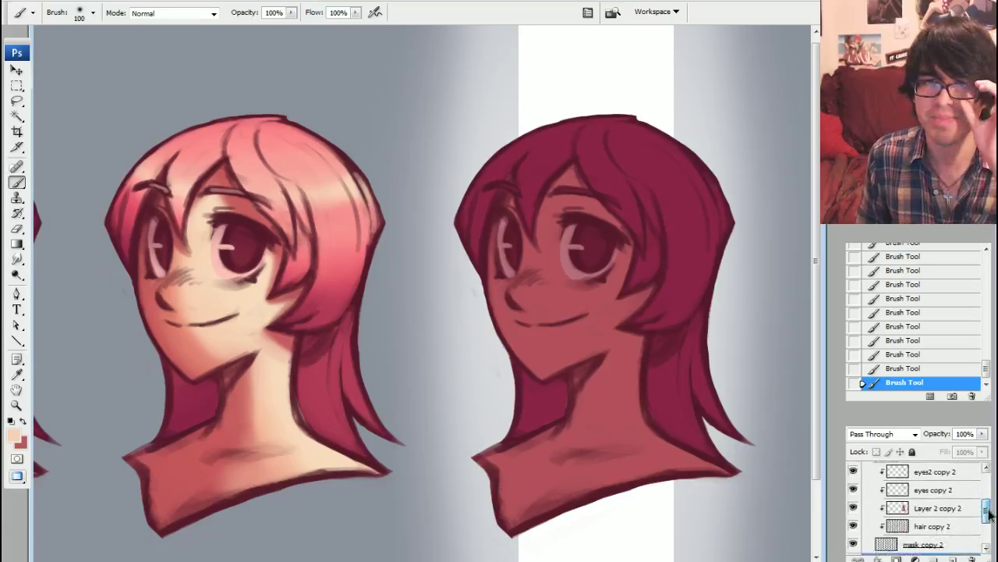
scroll(936, 495, up, 2)
click(928, 496)
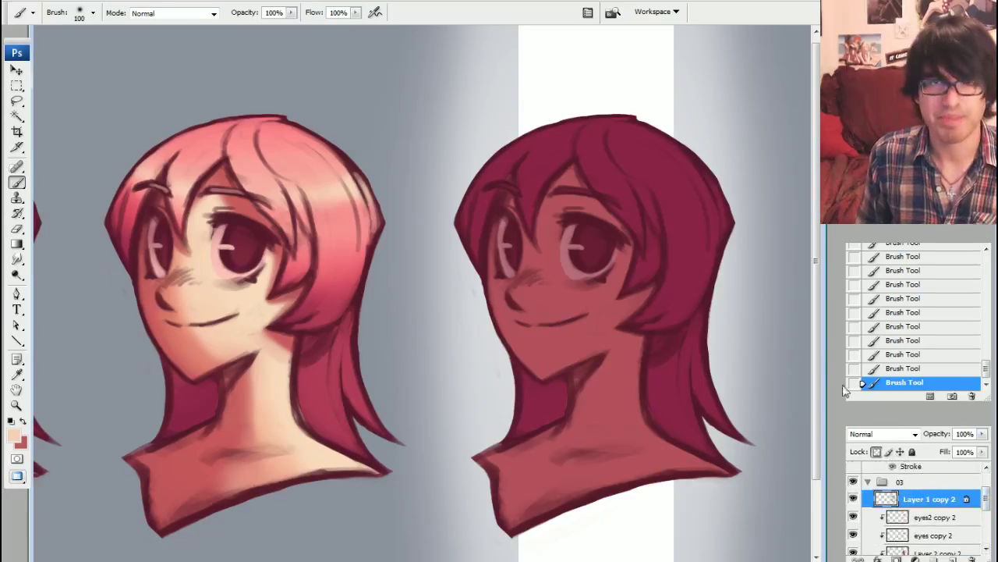
- Apply Hue/Saturation adjustments to Layer 1 copy 2 and the hair copy 2 layer
key(ctrl+u)
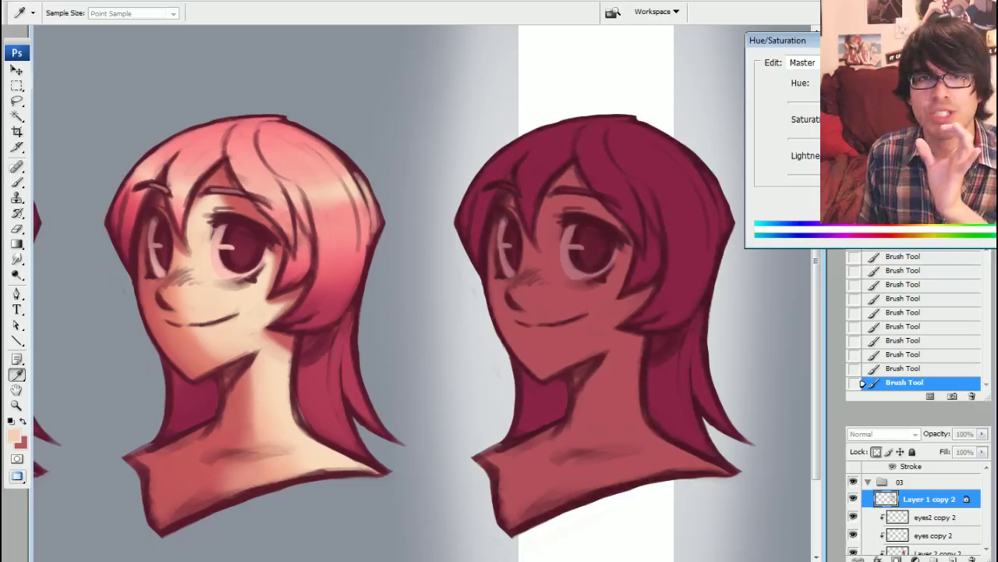
key(Return)
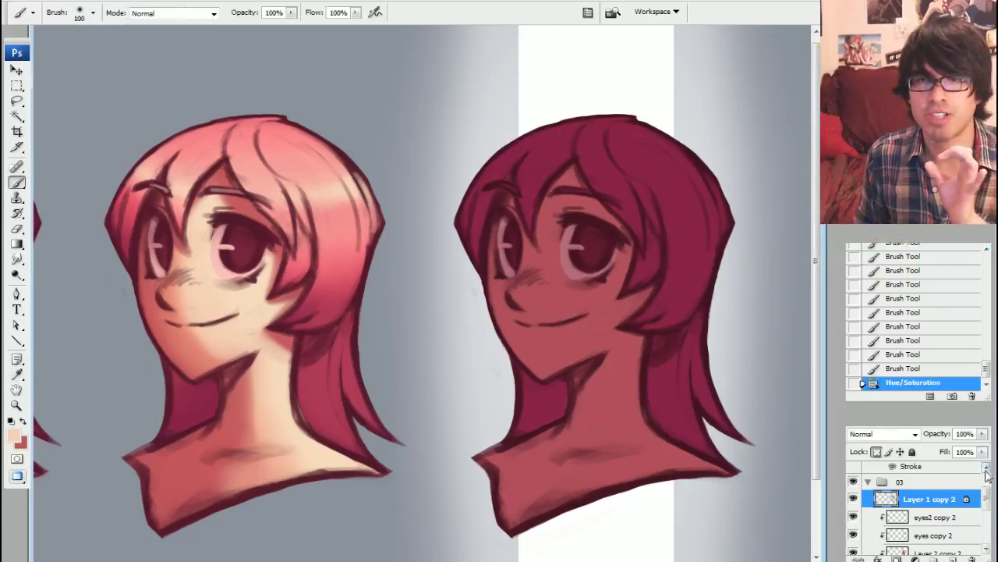
drag(989, 499, 987, 510)
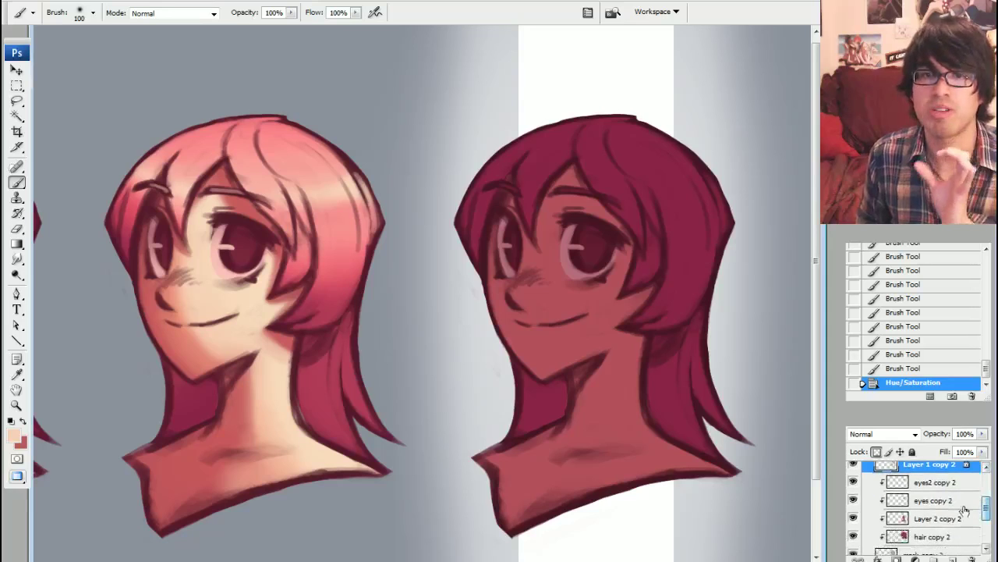
click(921, 534)
key(ctrl+u)
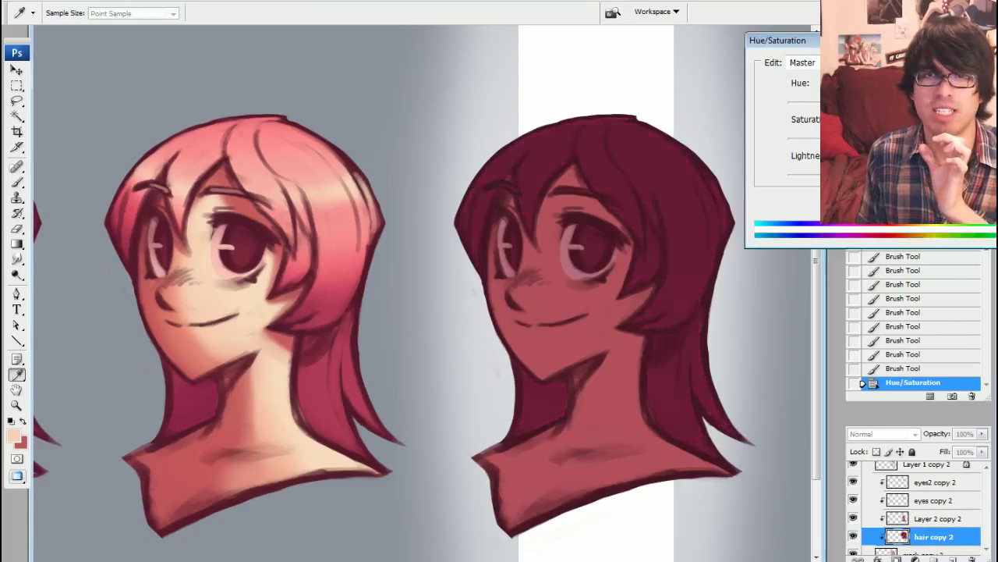
key(Return)
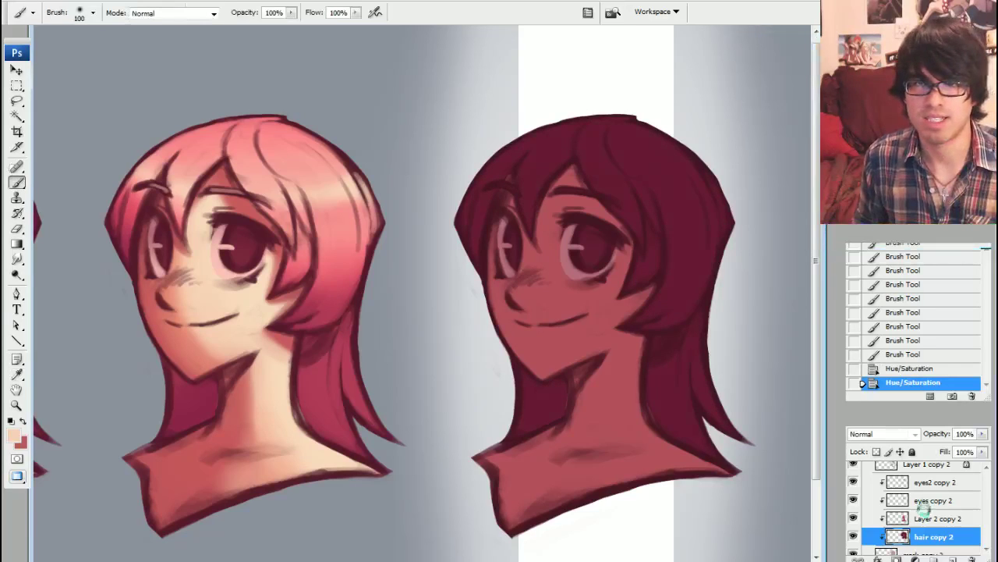
- Darken the Layer 2 copy 2 skin and eyes copy 2 layers with Hue/Saturation adjustments
click(924, 518)
key(ctrl+u)
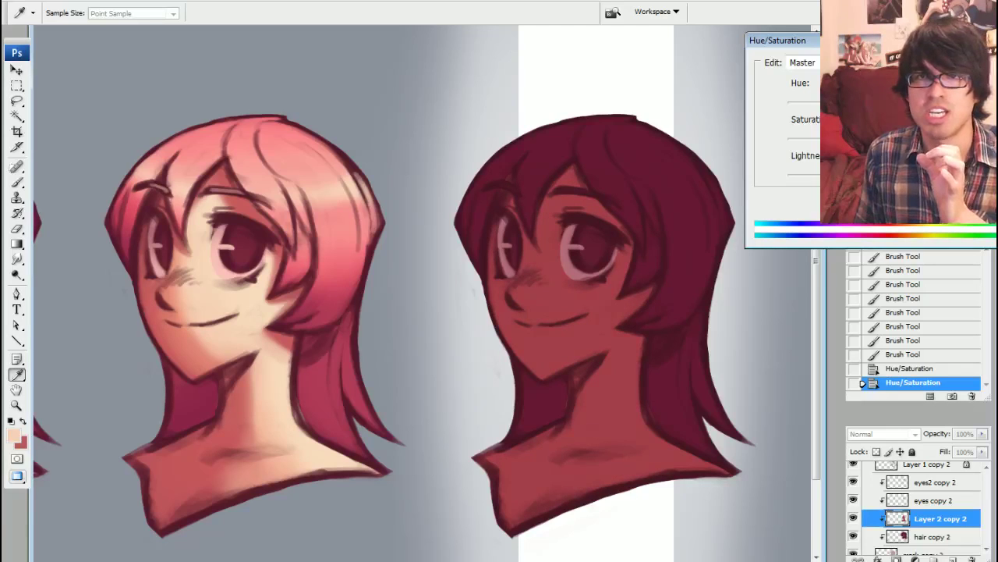
key(Return)
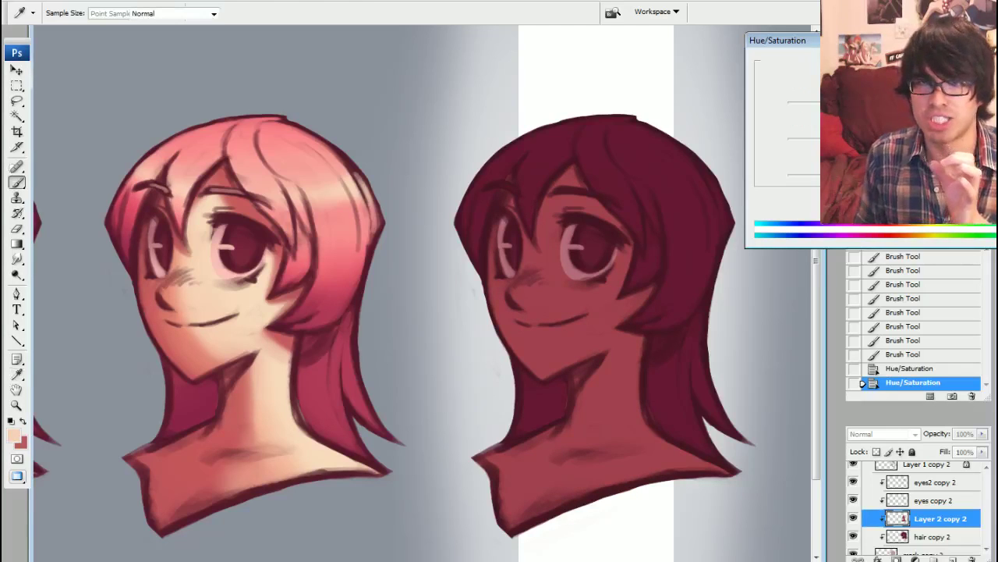
click(934, 500)
key(ctrl+u)
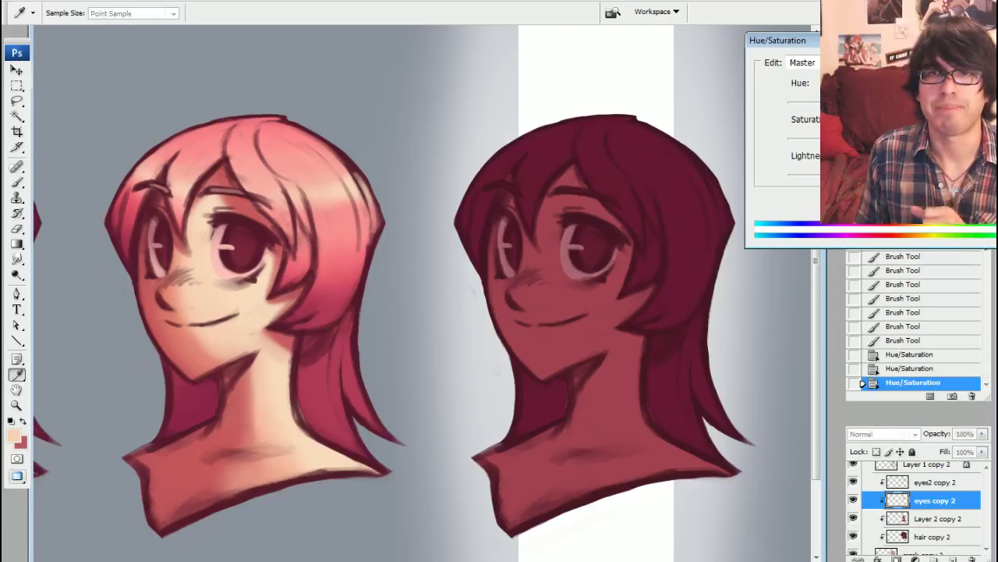
key(Return)
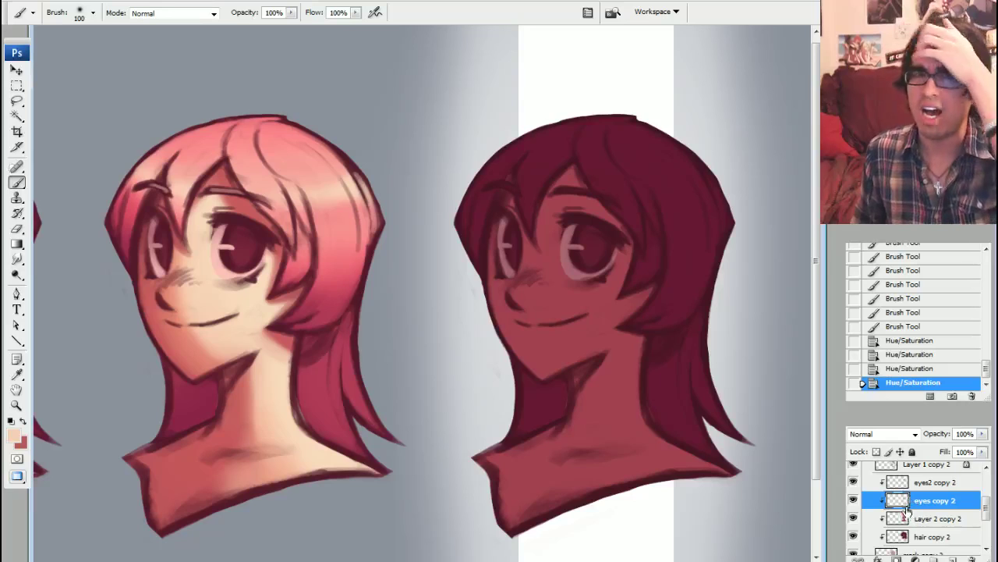
- On Layer 2 copy 2, pick a brighter, slightly redder version of the right head's skin red
click(932, 518)
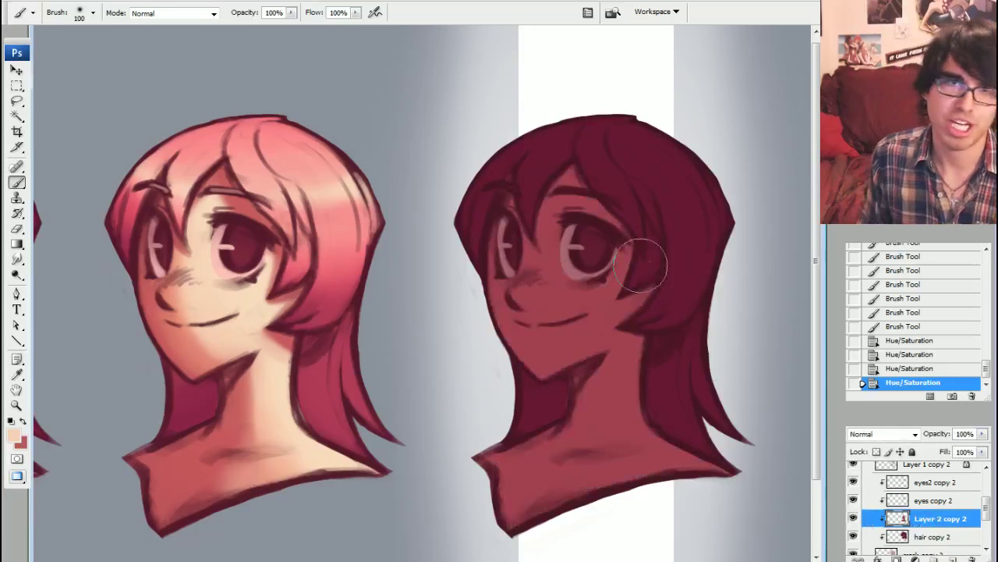
click(14, 434)
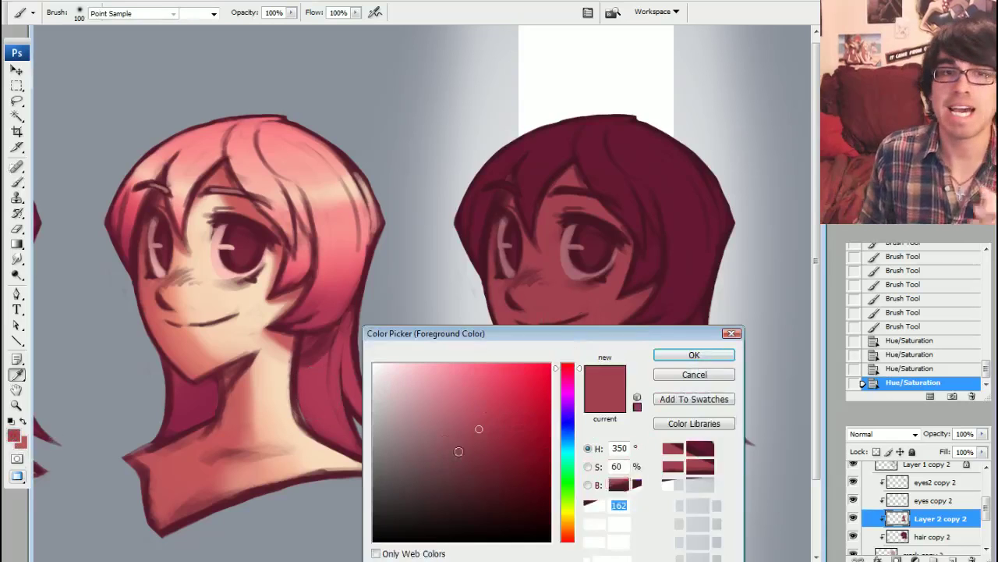
drag(482, 422, 467, 400)
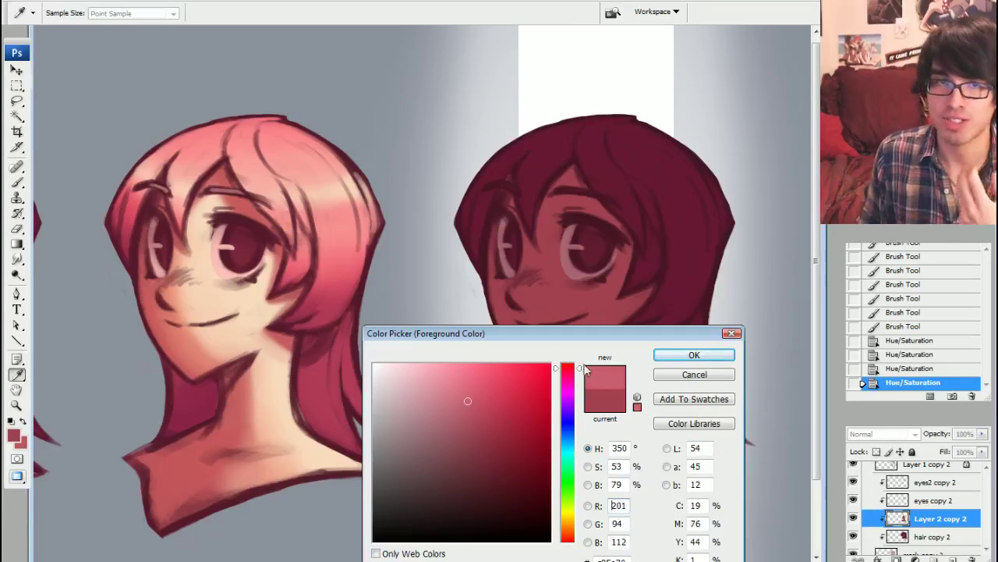
drag(584, 366, 580, 366)
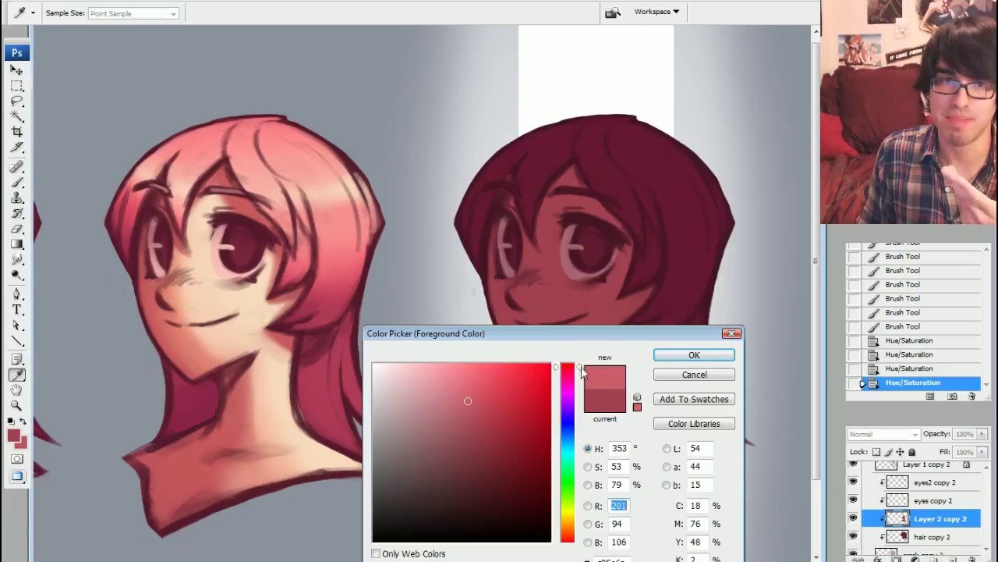
click(687, 354)
- Try a 300 px brush stroke across the right head's face, then undo it
key(b)
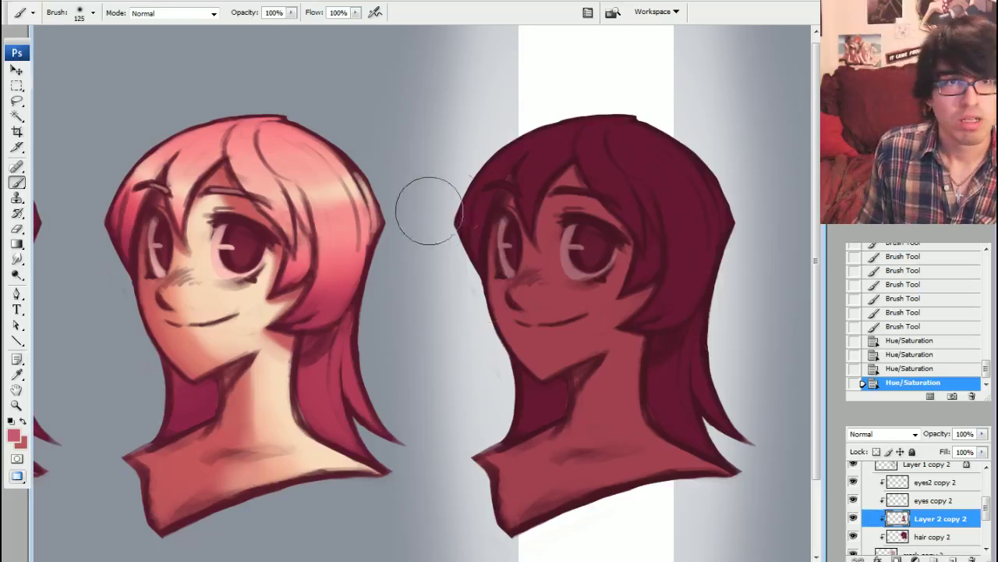
key(bracketright)
key(bracketright)
key(bracketright)
key(bracketright)
key(bracketright)
key(bracketright)
key(bracketright)
key(bracketright)
key(bracketright)
key(bracketright)
key(bracketleft)
key(bracketleft)
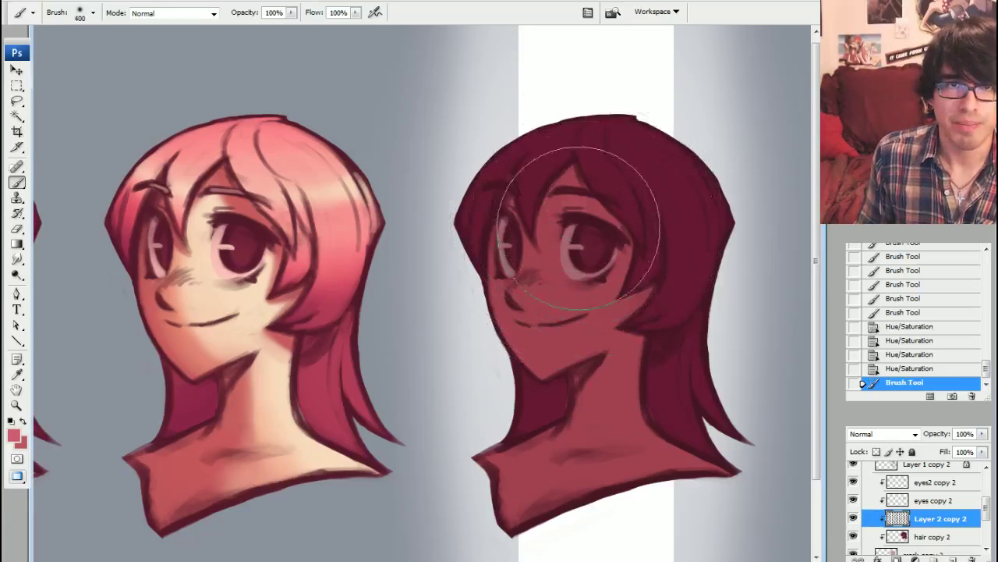
mouse_move(551, 173)
mouse_down()
mouse_move(600, 210)
mouse_move(648, 179)
mouse_up()
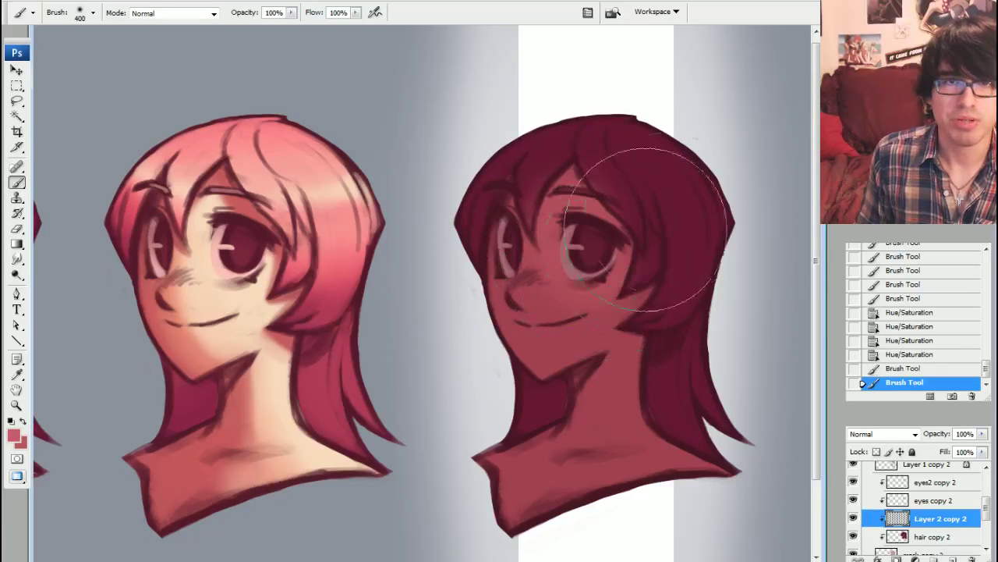
click(907, 368)
- Lock transparent pixels on Layer 2 copy 2 and hair copy 2
click(876, 452)
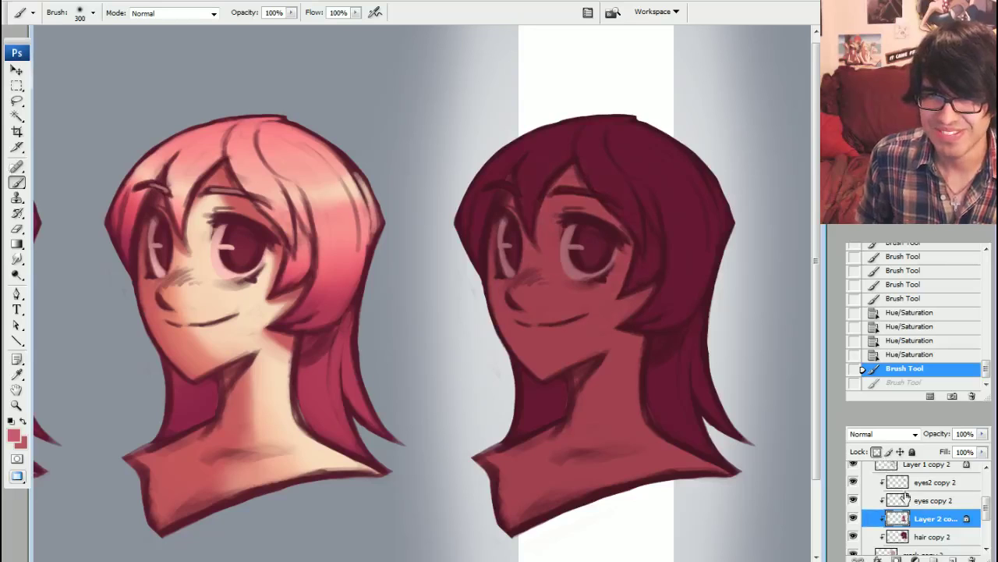
click(925, 533)
click(876, 452)
click(923, 500)
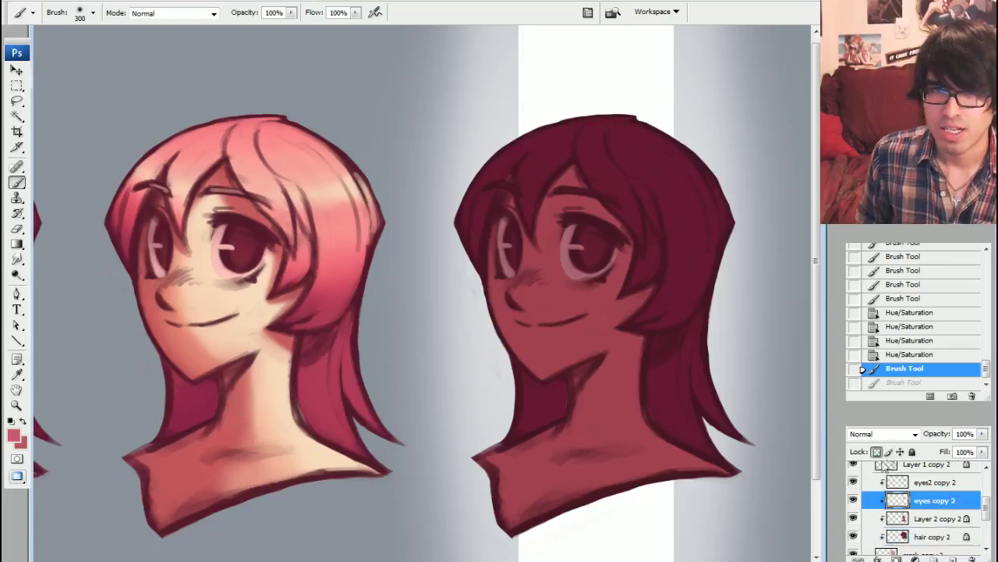
click(931, 518)
- Paint soft shadows on the right head's face and neck with 500 and 250 px brushes
key(bracketright)
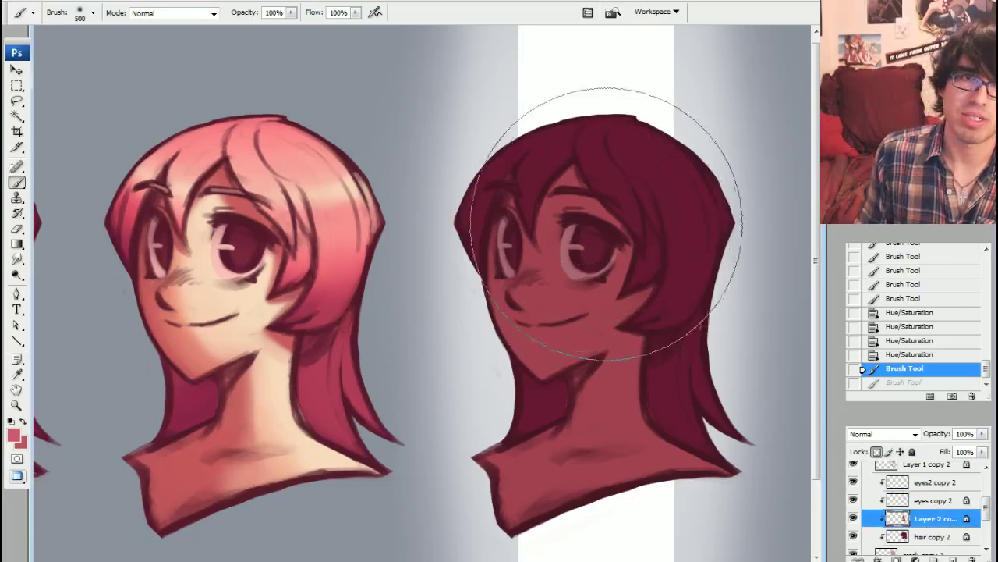
key(bracketright)
mouse_move(590, 301)
mouse_down()
mouse_move(621, 324)
mouse_move(628, 432)
mouse_move(644, 440)
mouse_move(622, 422)
mouse_move(658, 442)
mouse_move(644, 354)
mouse_move(574, 424)
mouse_up()
key(bracketleft)
key(bracketleft)
key(bracketleft)
key(bracketleft)
key(bracketleft)
key(bracketleft)
drag(499, 367, 635, 167)
key(bracketright)
- On hair copy 2, sample a dark red from the right head's hair for editing
click(917, 499)
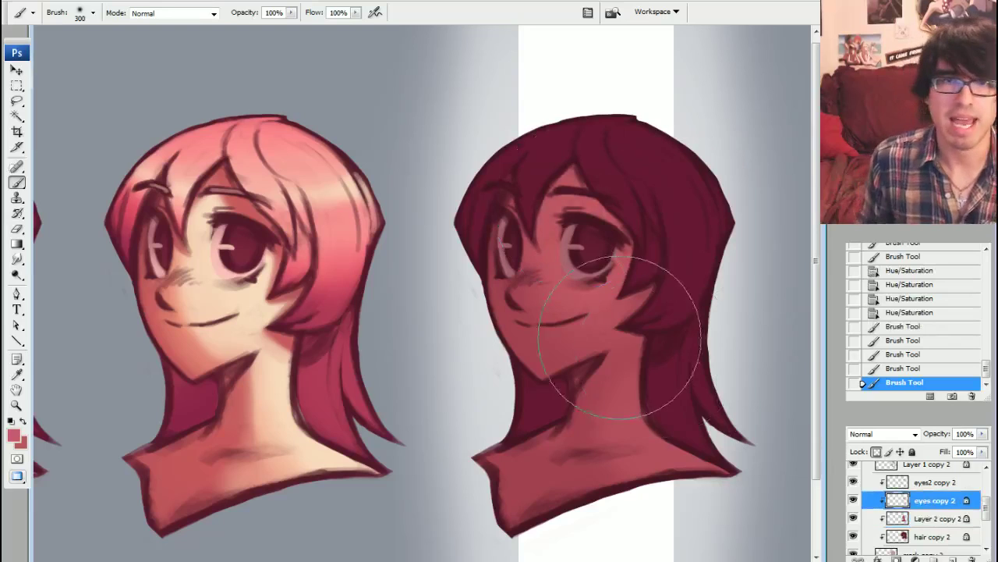
click(928, 536)
alt+click(535, 234)
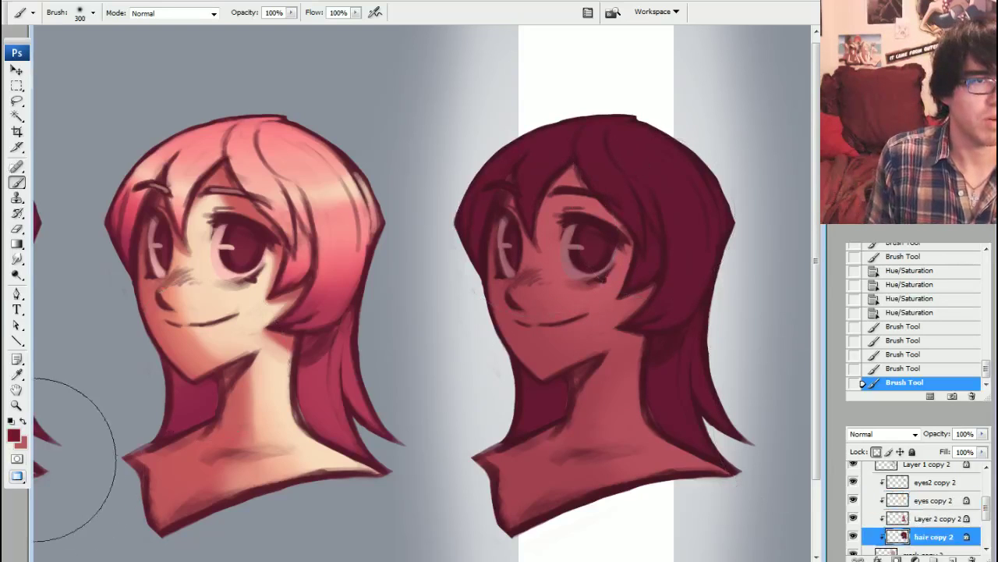
click(14, 435)
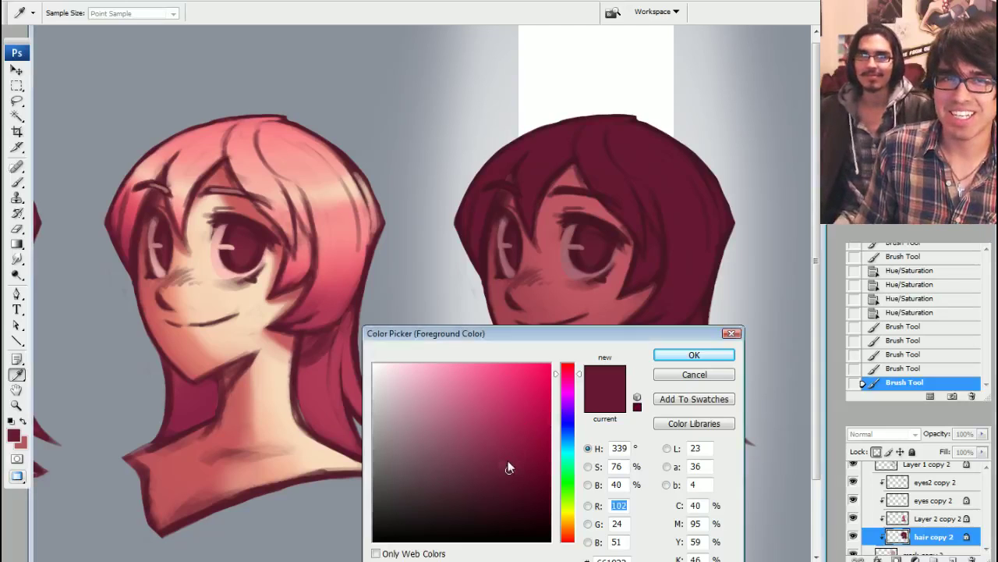
- Lighten the hair red and paint it across the right head's hair with a 250 px brush
drag(508, 461, 505, 446)
click(693, 355)
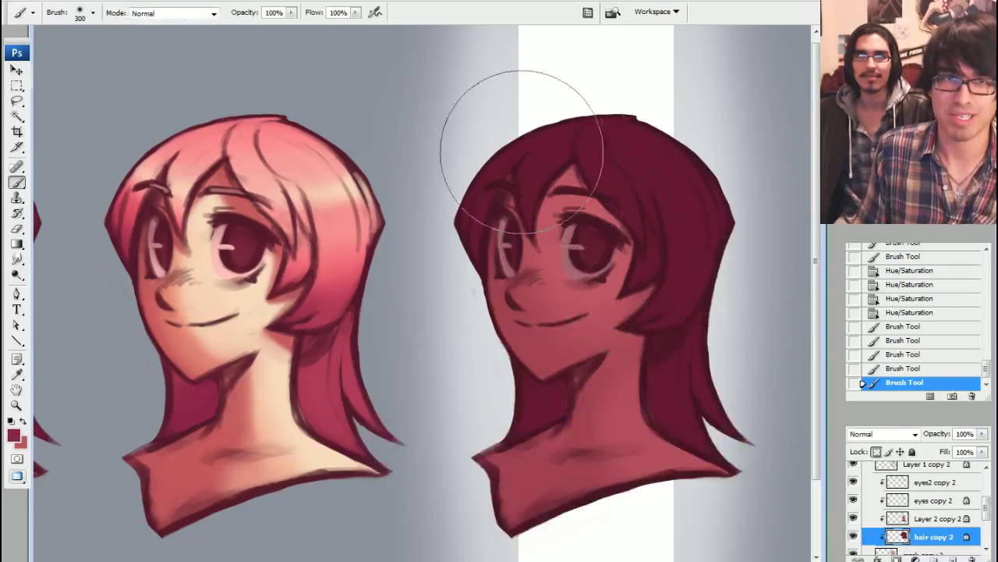
key(bracketleft)
mouse_move(534, 191)
mouse_down()
mouse_move(508, 160)
mouse_move(460, 156)
mouse_up()
- Add shading strokes over the right head's hair with a 125 px brush
key(bracketright)
key(bracketright)
key(bracketleft)
key(bracketleft)
key(bracketleft)
key(bracketleft)
key(bracketleft)
key(bracketleft)
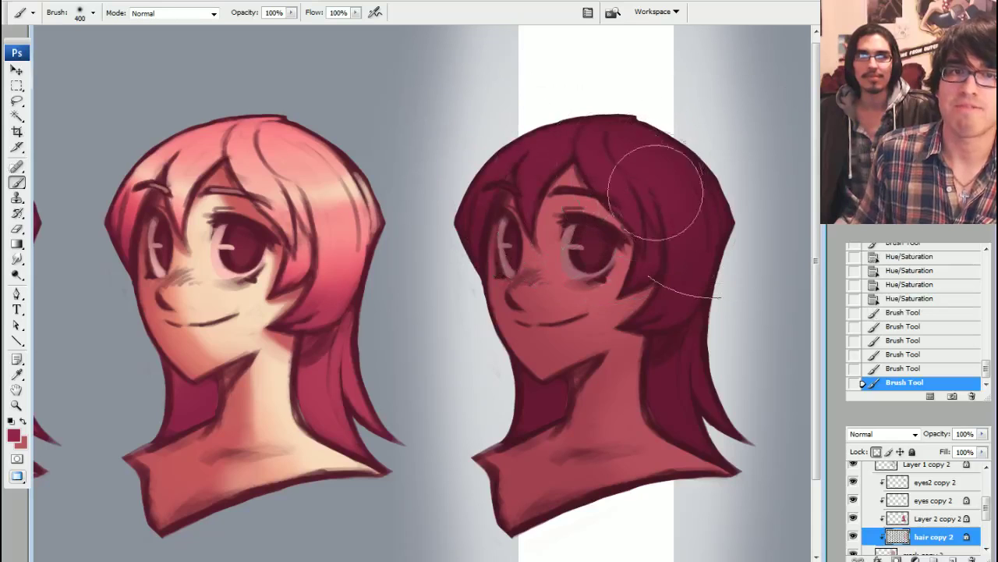
drag(658, 190, 584, 179)
drag(680, 179, 572, 195)
key(bracketleft)
key(bracketleft)
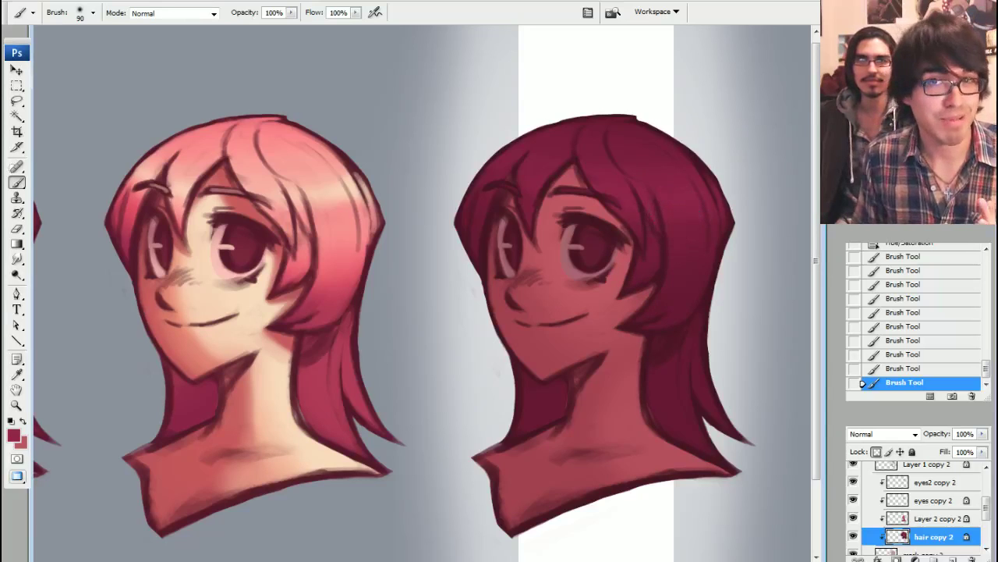
scroll(675, 222, down, 1)
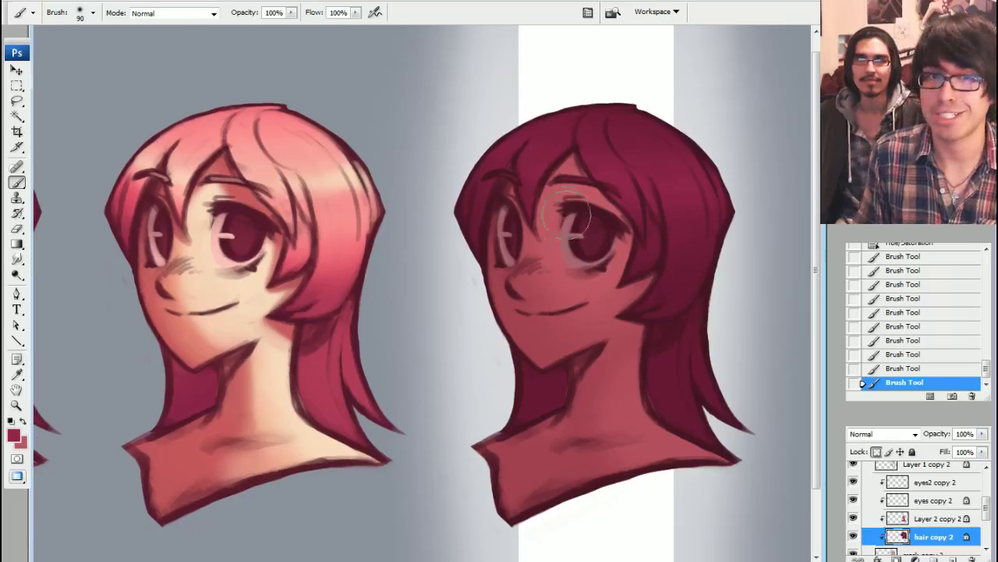
key(bracketright)
key(bracketright)
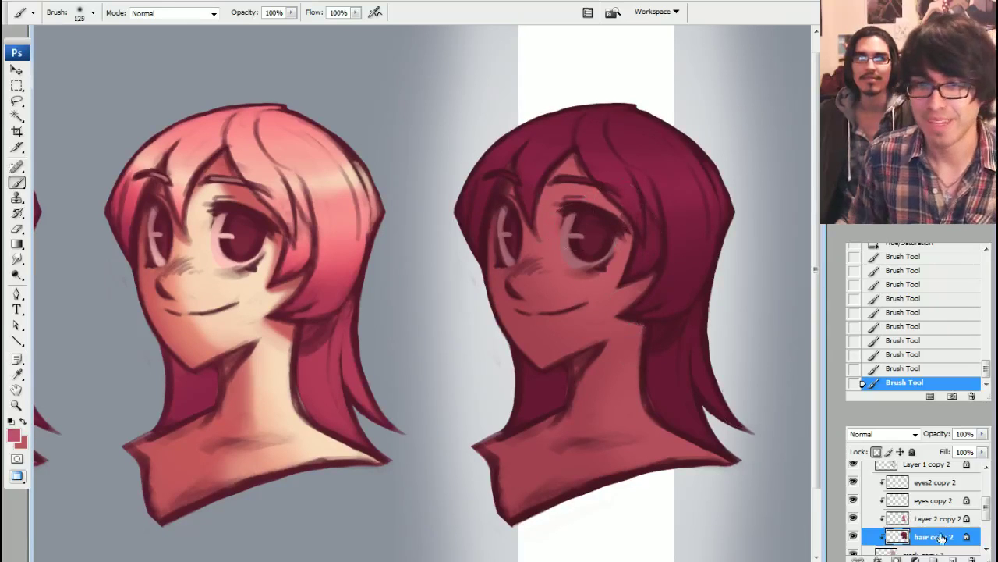
- Paint a stroke near the right head's shoulder on Layer 2 copy 2, undoing and redoing it
click(927, 512)
drag(646, 356, 647, 390)
key(bracketright)
key(bracketright)
key(bracketright)
key(bracketright)
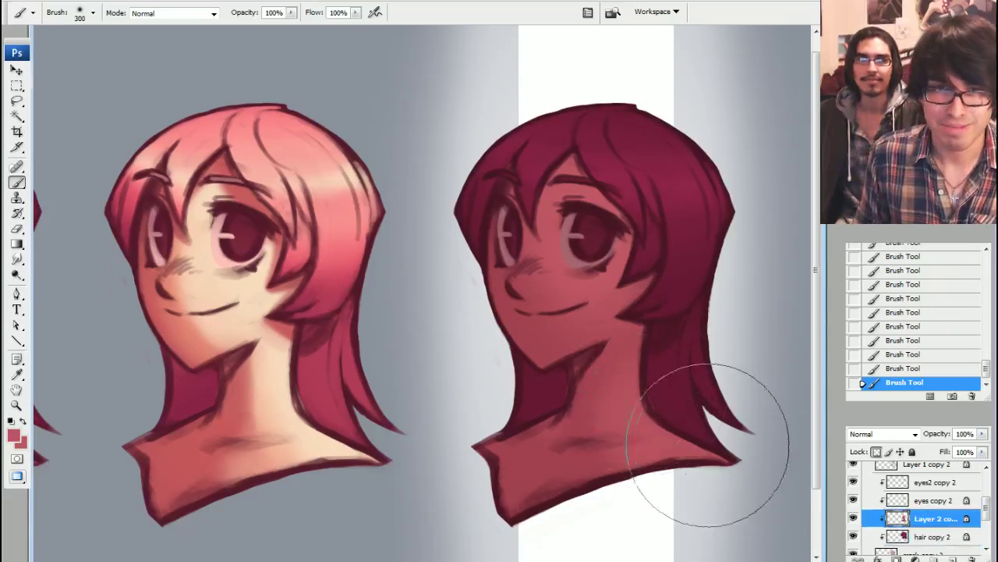
key(ctrl+z)
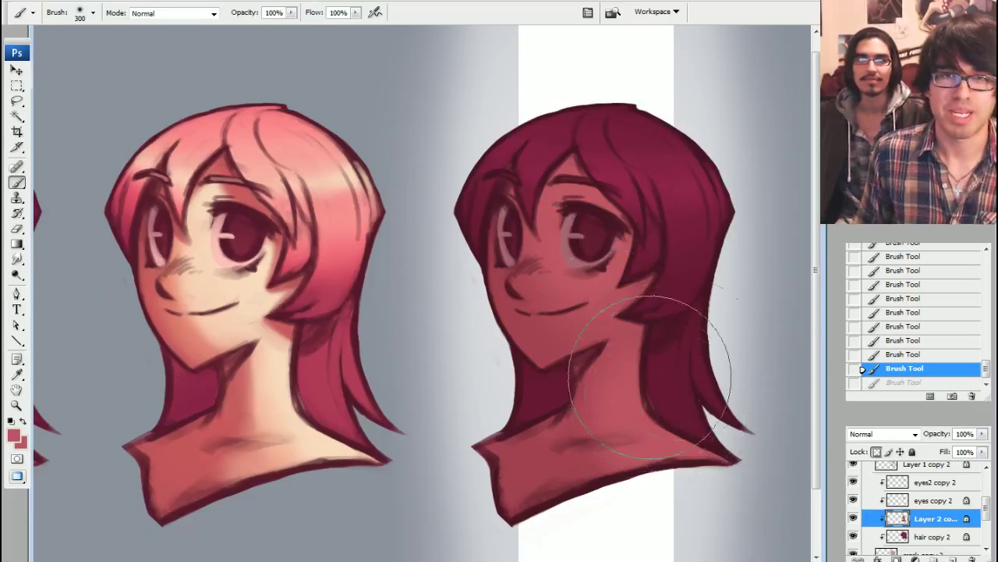
key(ctrl+z)
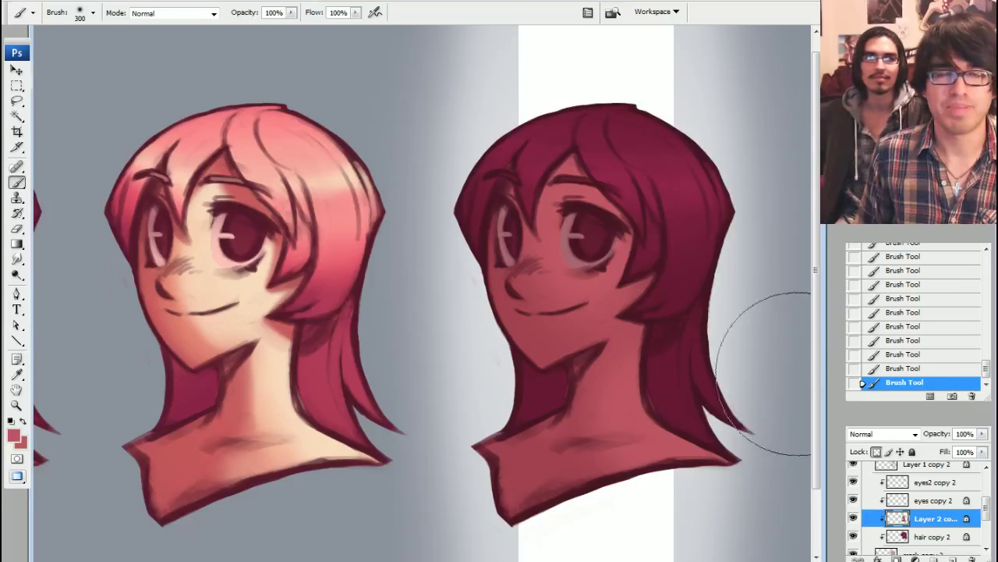
click(935, 500)
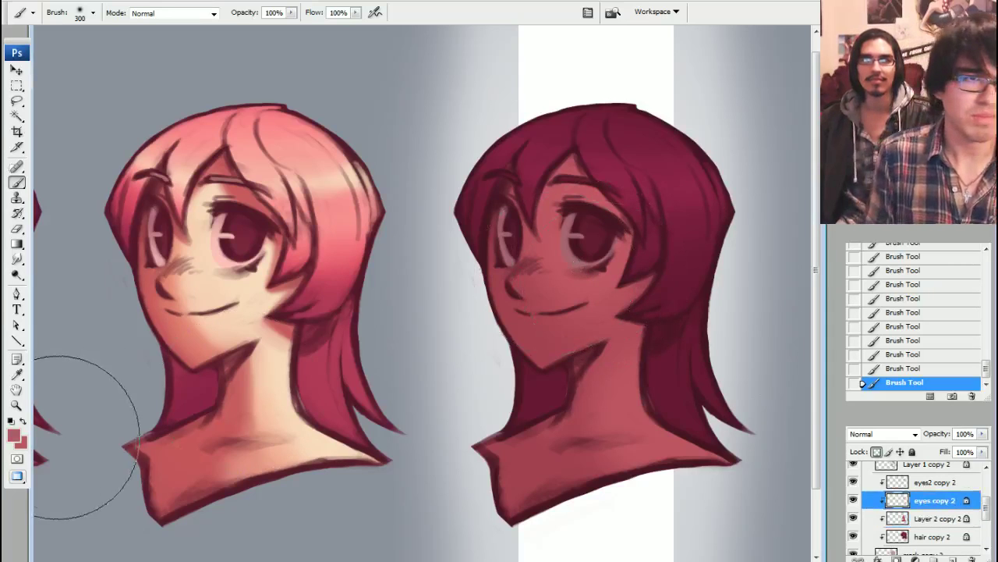
- Dab light pink into the right head's eyes on eyes copy 2
click(16, 374)
click(13, 435)
click(437, 395)
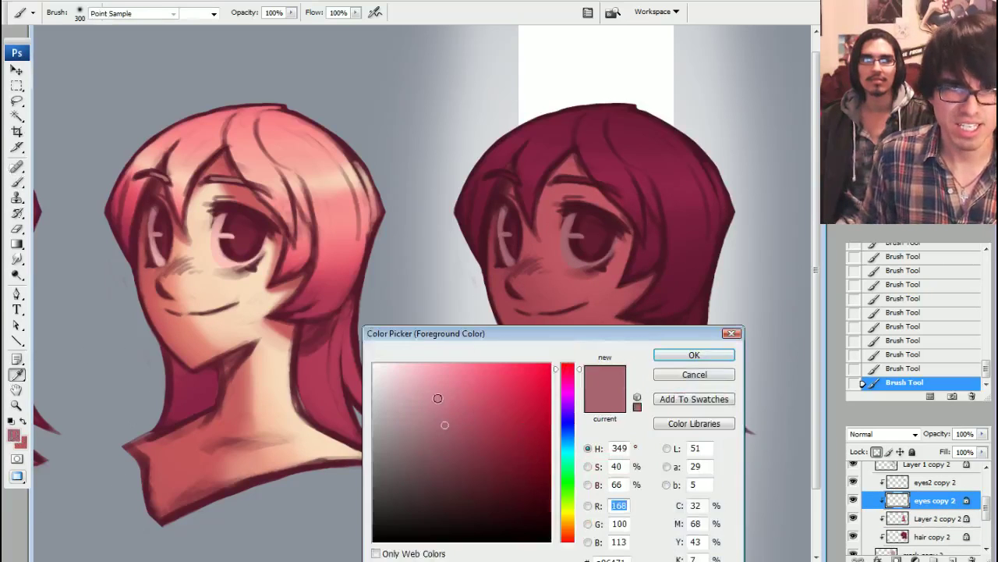
key(b)
click(694, 355)
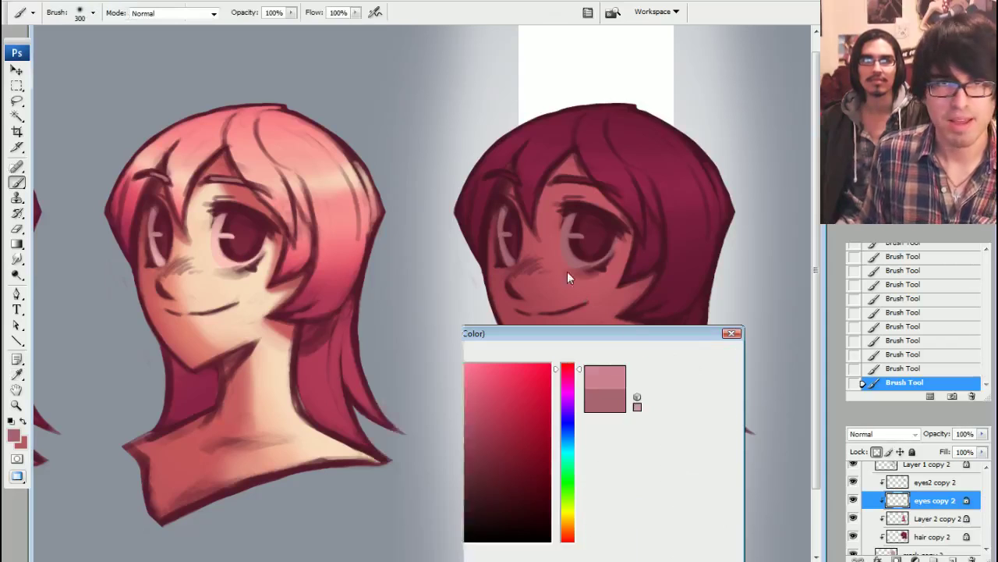
key(bracketleft)
key(bracketleft)
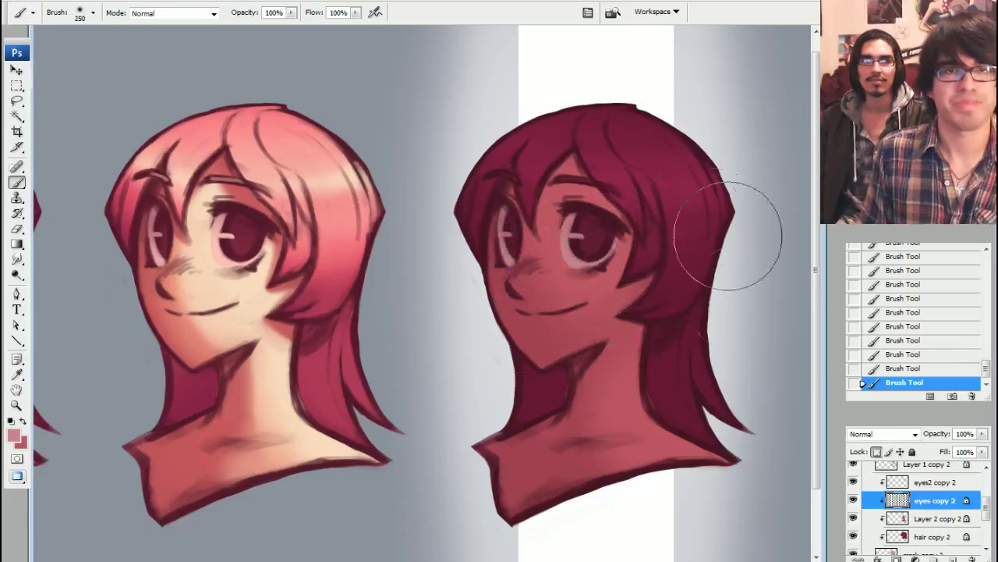
- On Layer 2 copy 2, sample the right face's red and darken it
click(913, 519)
click(853, 518)
click(853, 518)
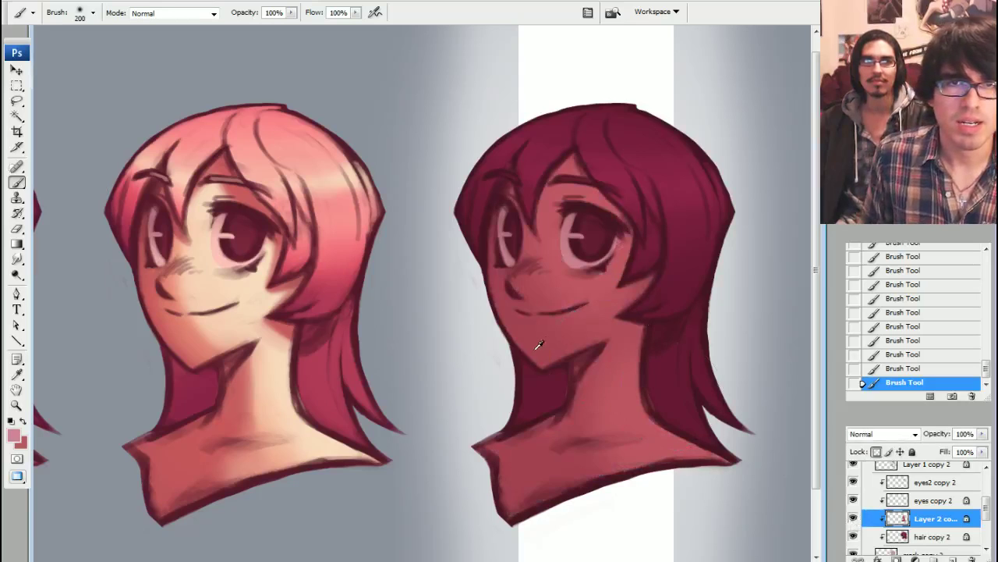
alt+click(539, 344)
click(13, 435)
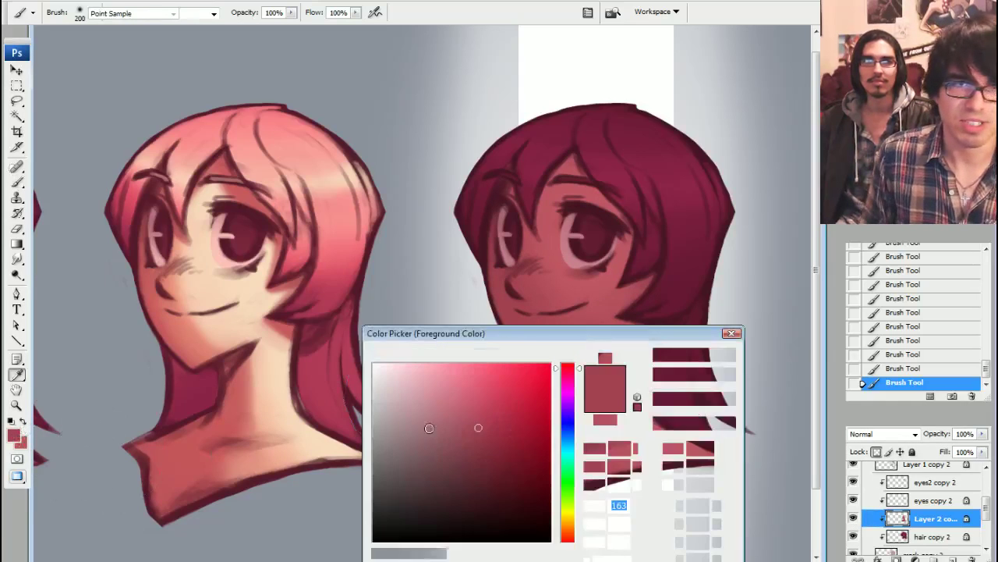
drag(478, 427, 489, 443)
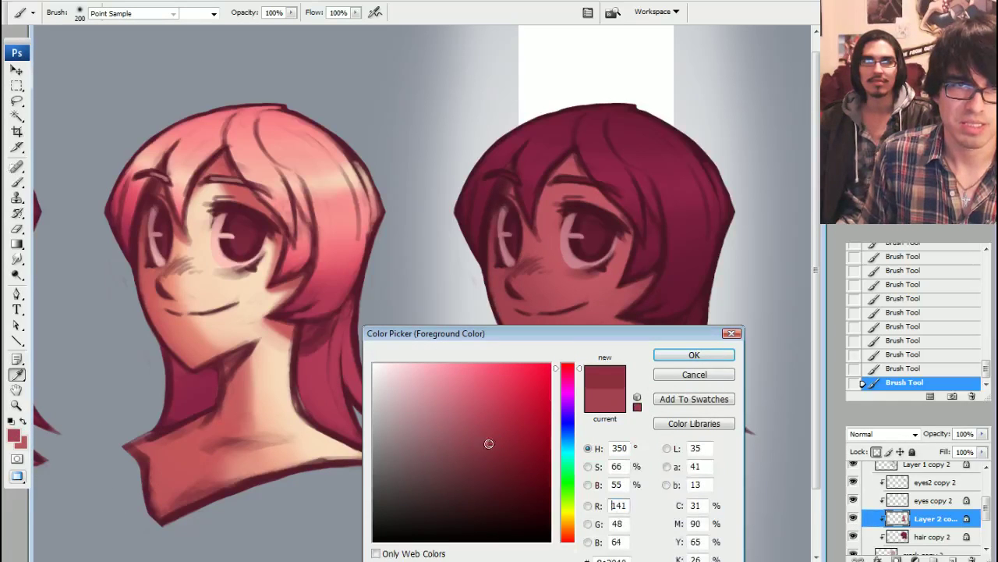
click(696, 355)
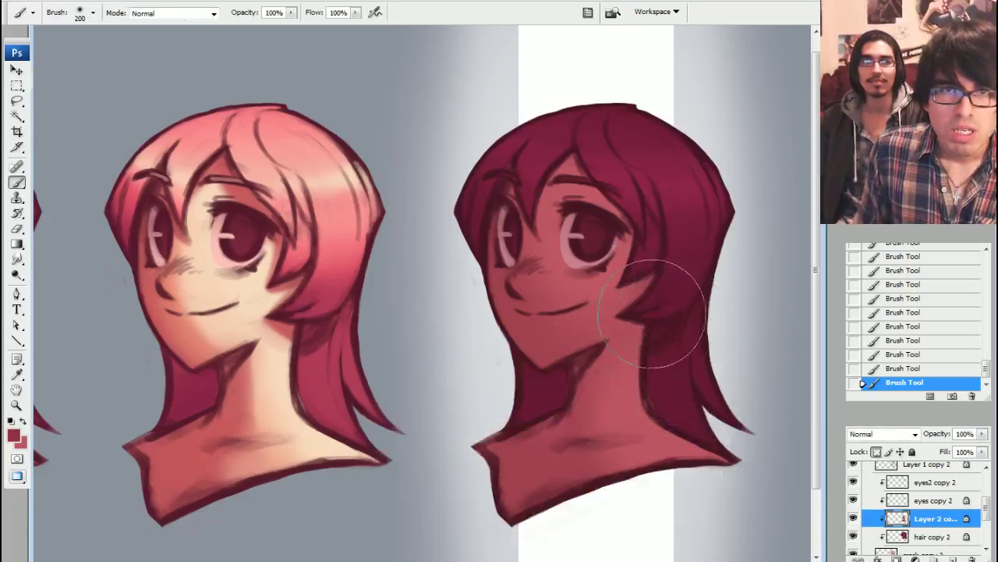
- Enlarge the brush to 400 and sample a lighter skin red from the face
key(bracketright)
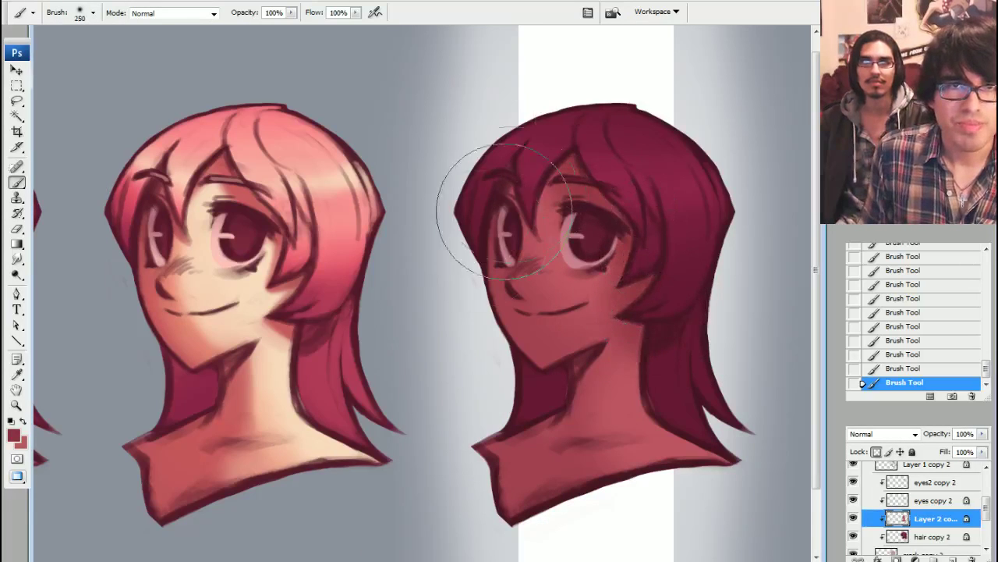
key(bracketright)
key(bracketright)
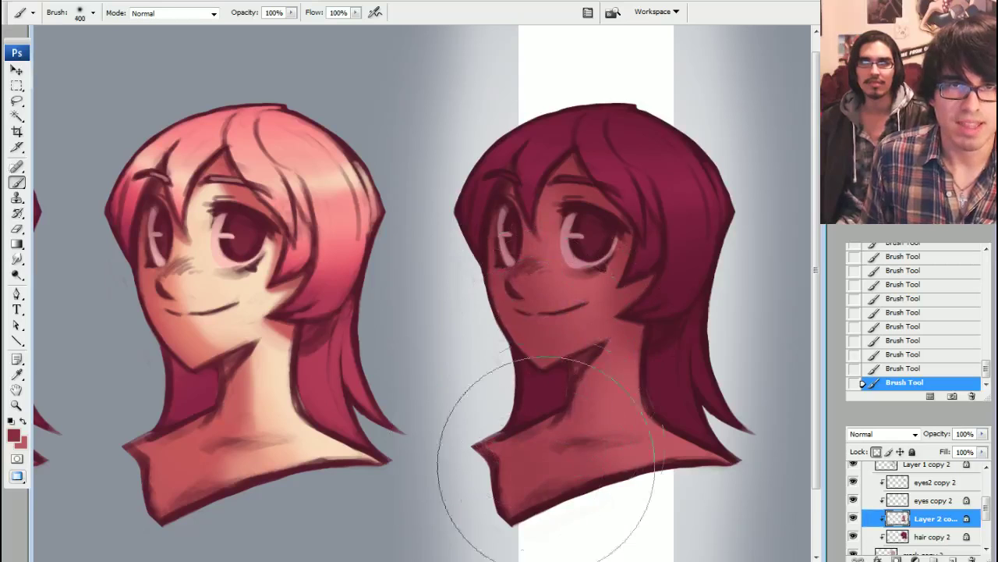
alt+click(582, 330)
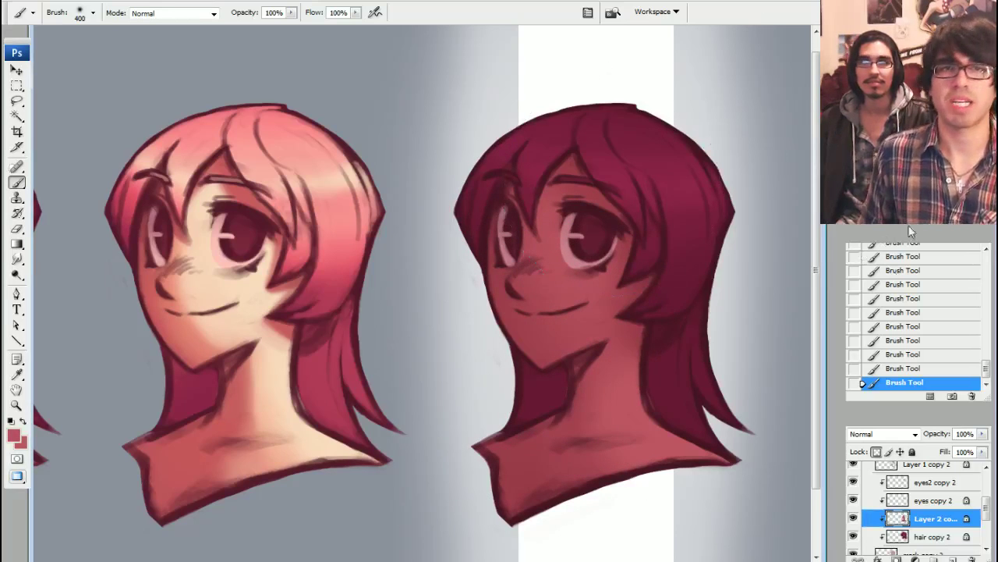
click(923, 531)
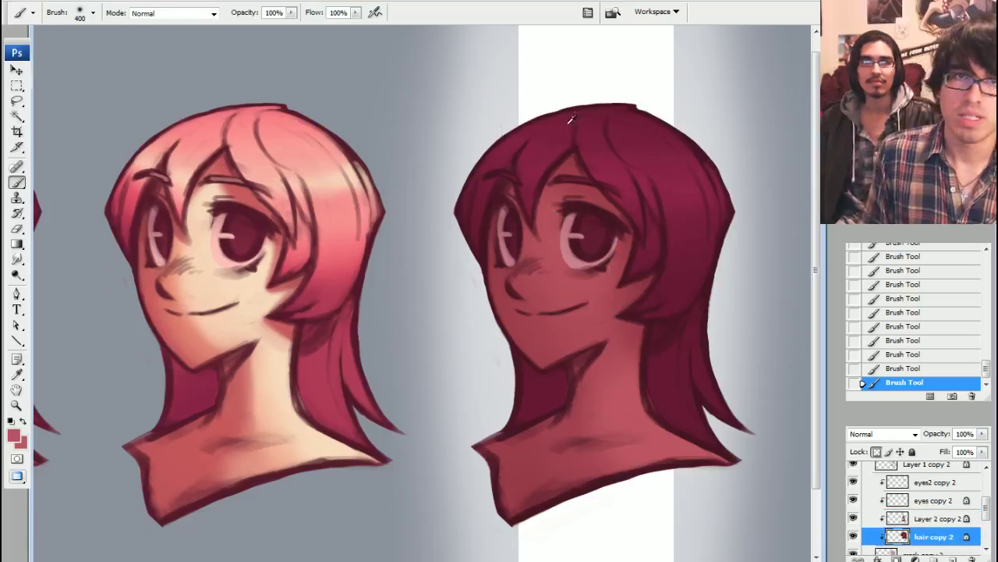
- Lighten the sampled dark hair red to a soft pink and set a 90 px brush
alt+click(571, 120)
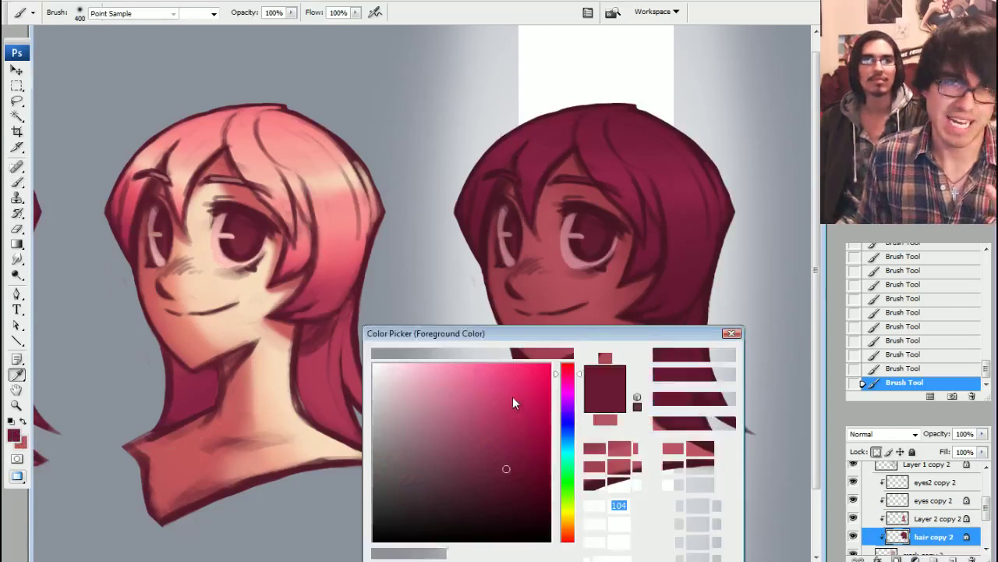
drag(492, 424, 477, 398)
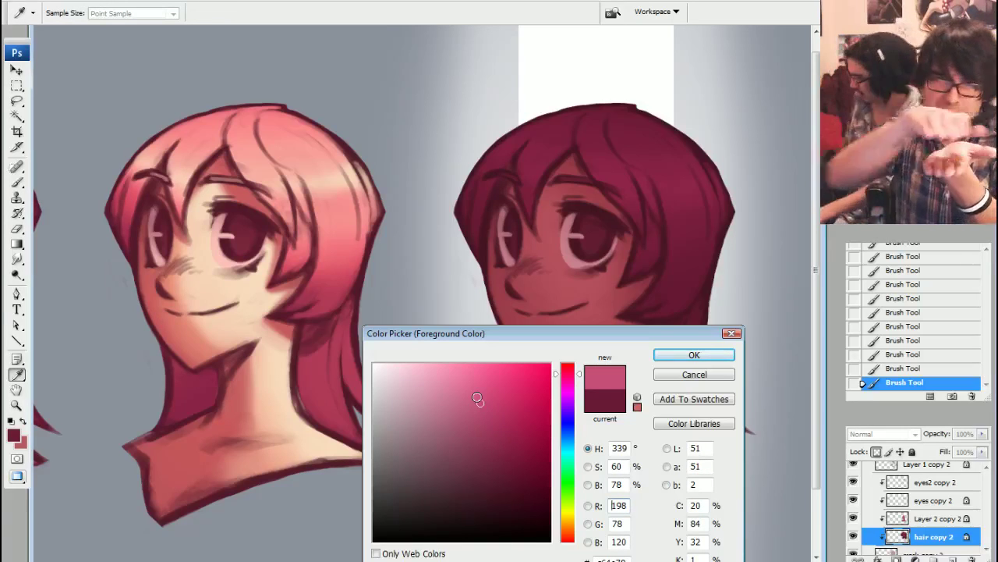
drag(477, 381, 466, 397)
drag(573, 382, 575, 372)
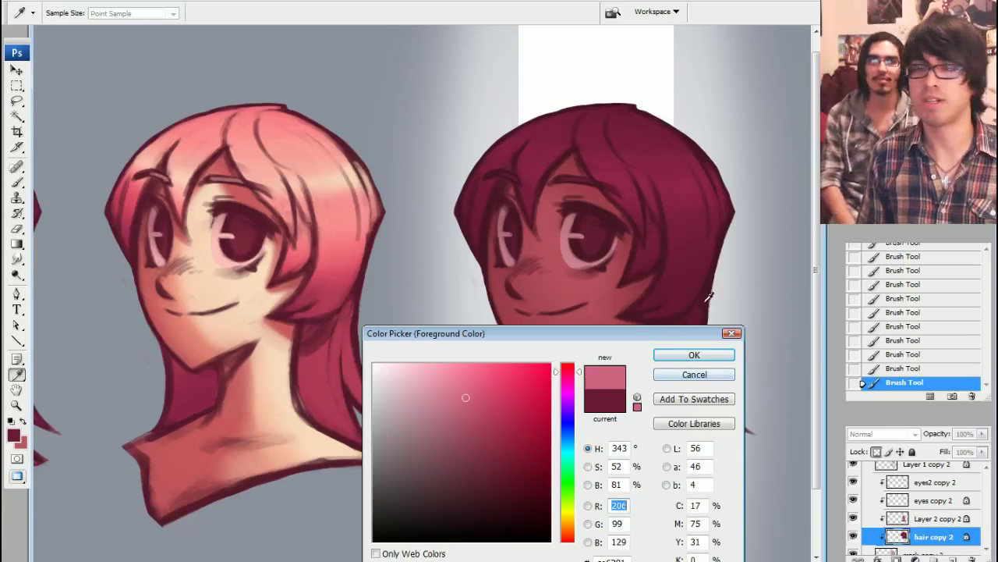
click(694, 355)
key(b)
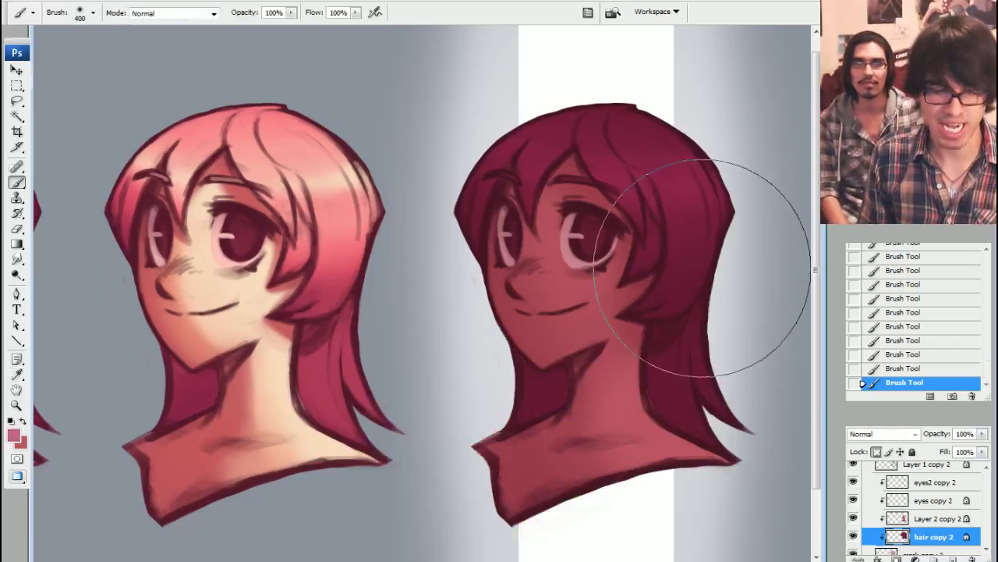
key(bracketleft)
key(bracketleft)
key(bracketleft)
key(bracketleft)
key(bracketleft)
key(bracketleft)
key(bracketleft)
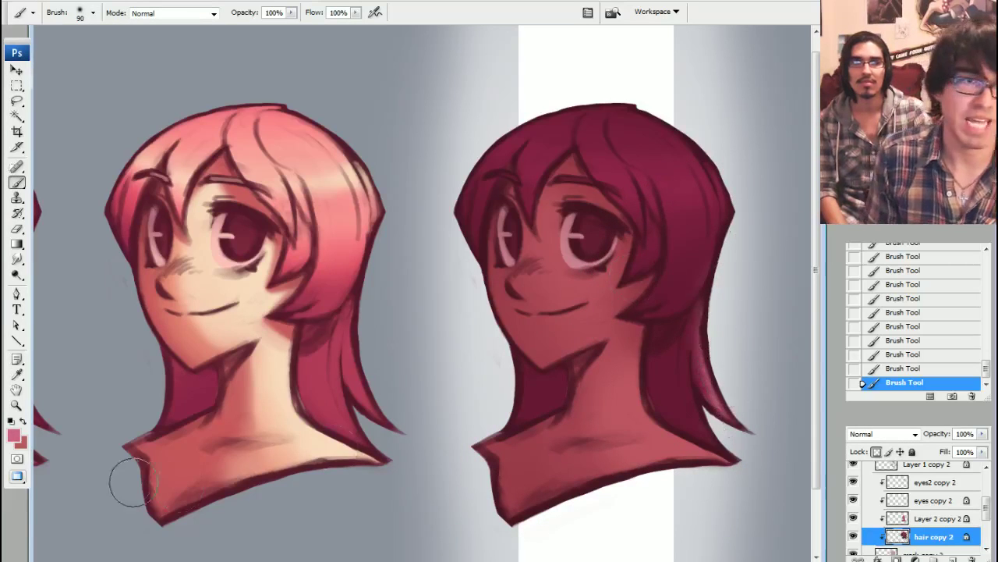
- Try a near-white highlight on the right head's hair, then undo it
click(13, 435)
drag(466, 396, 494, 405)
click(674, 361)
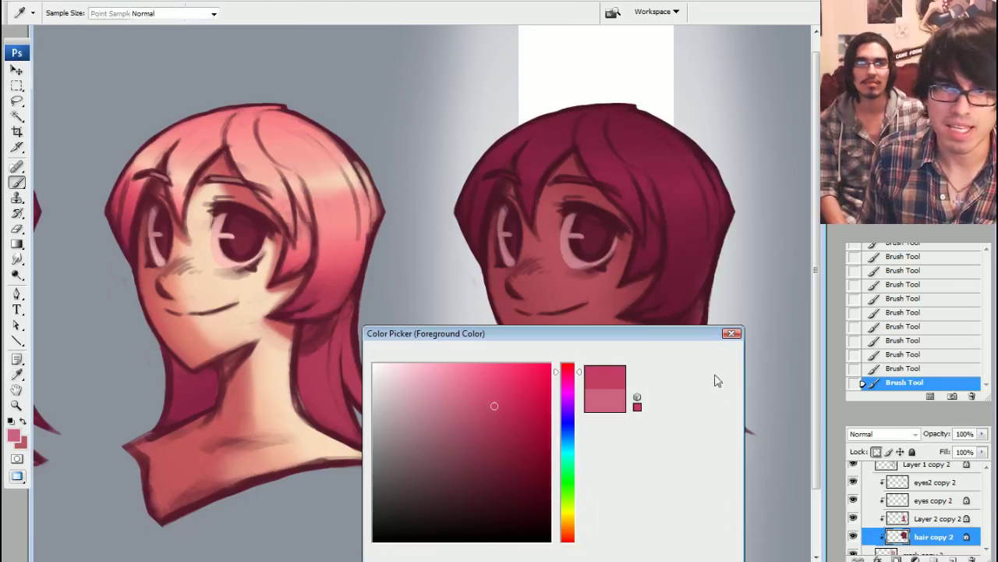
alt+click(658, 87)
drag(735, 180, 622, 97)
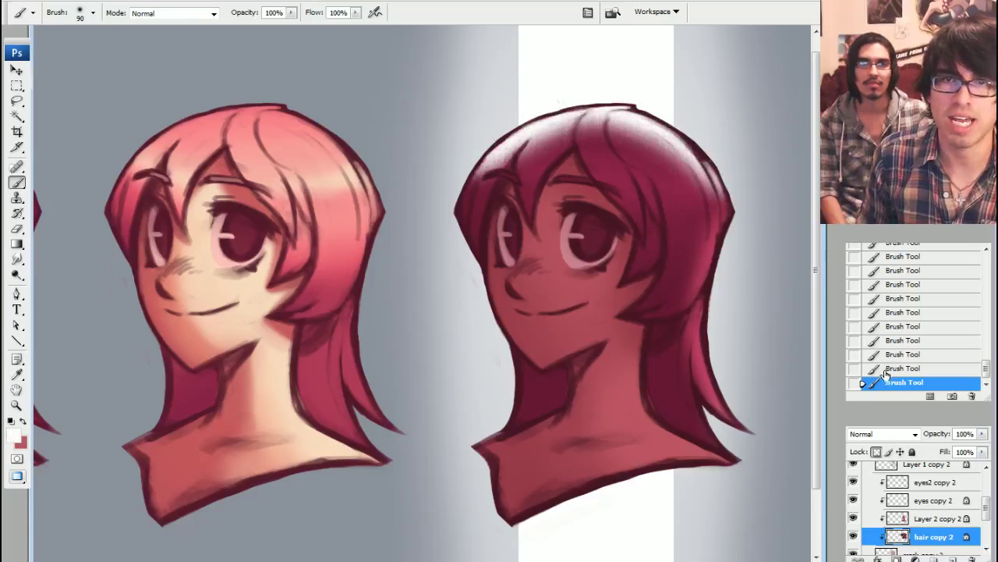
key(ctrl+z)
- Paint the hair's dark red along its top edge with a 50 px brush
alt+click(711, 367)
key(bracketleft)
key(bracketleft)
key(bracketleft)
key(bracketleft)
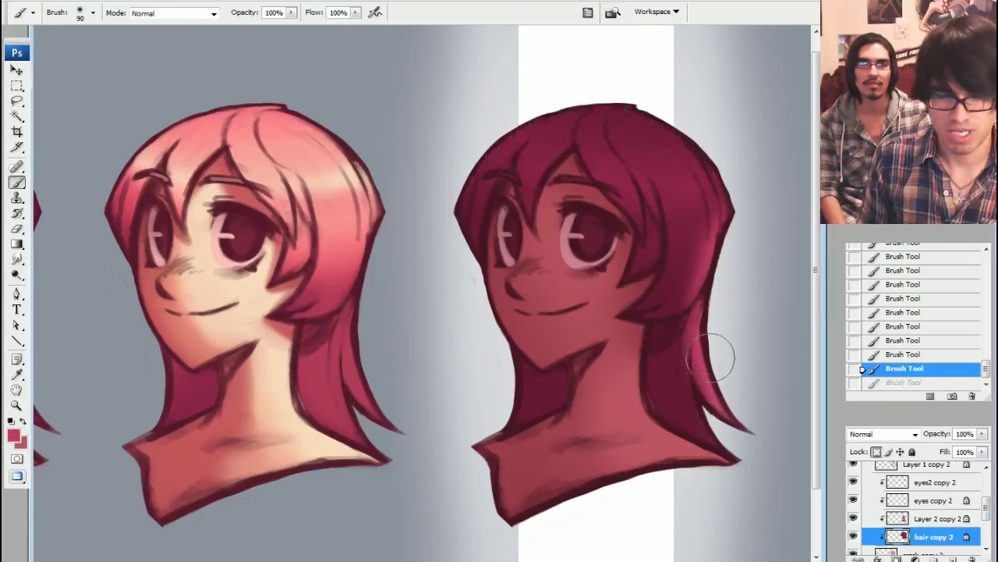
mouse_move(738, 186)
mouse_down()
mouse_move(671, 123)
mouse_move(713, 156)
mouse_move(595, 102)
mouse_move(615, 102)
mouse_move(499, 137)
mouse_up()
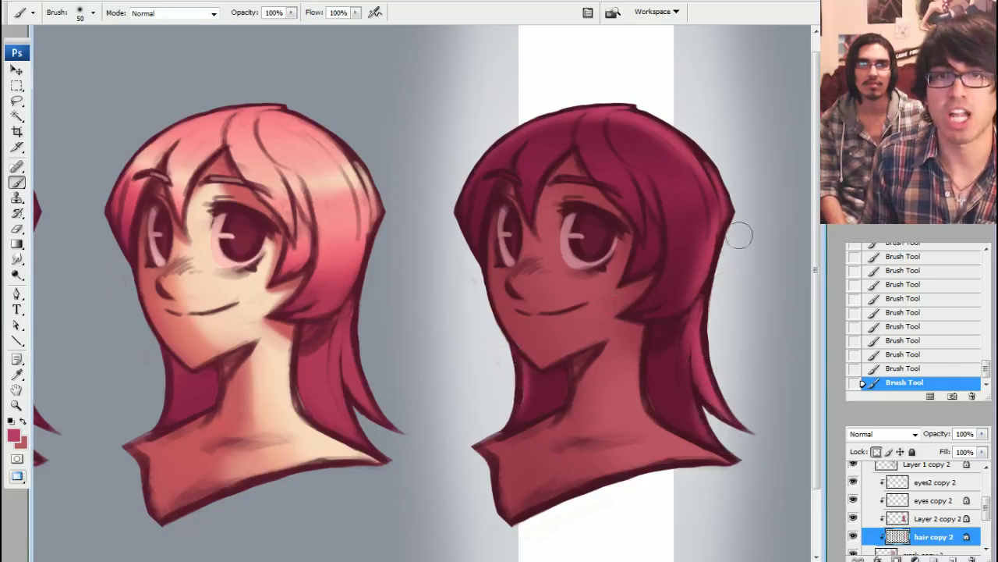
- Mix a lighter, redder pink and fit the whole canvas in view
click(14, 435)
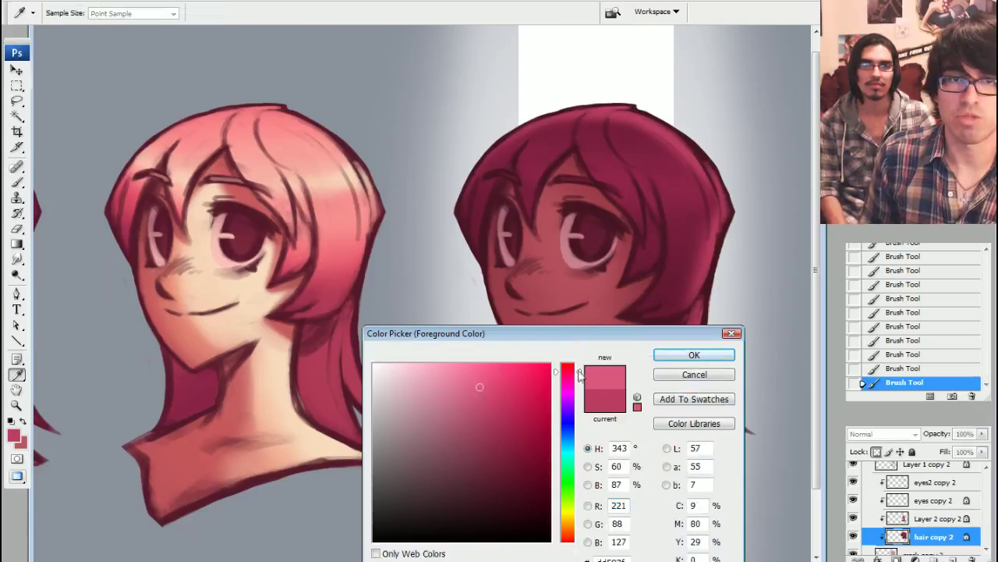
drag(580, 376, 581, 367)
drag(480, 380, 466, 375)
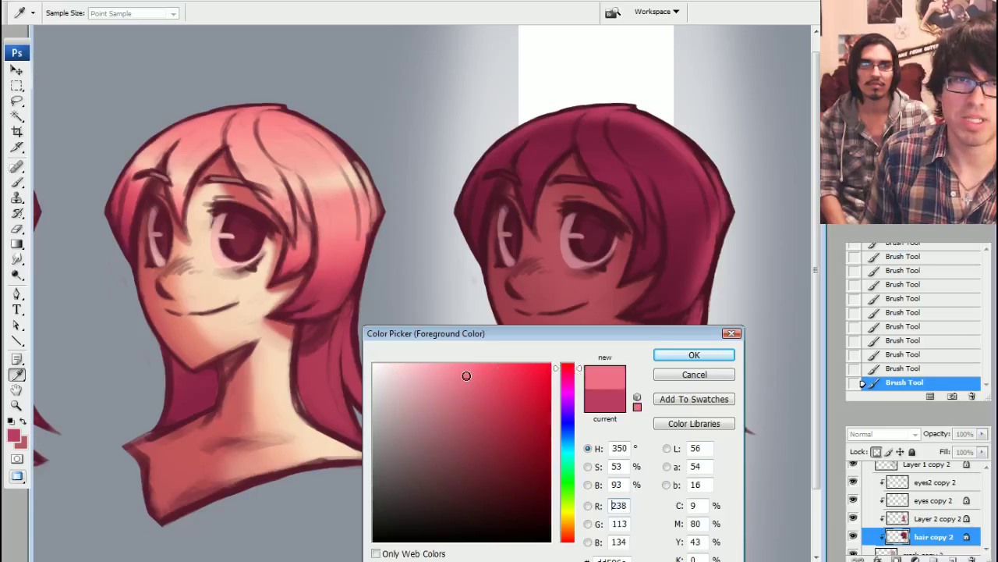
key(Return)
key(b)
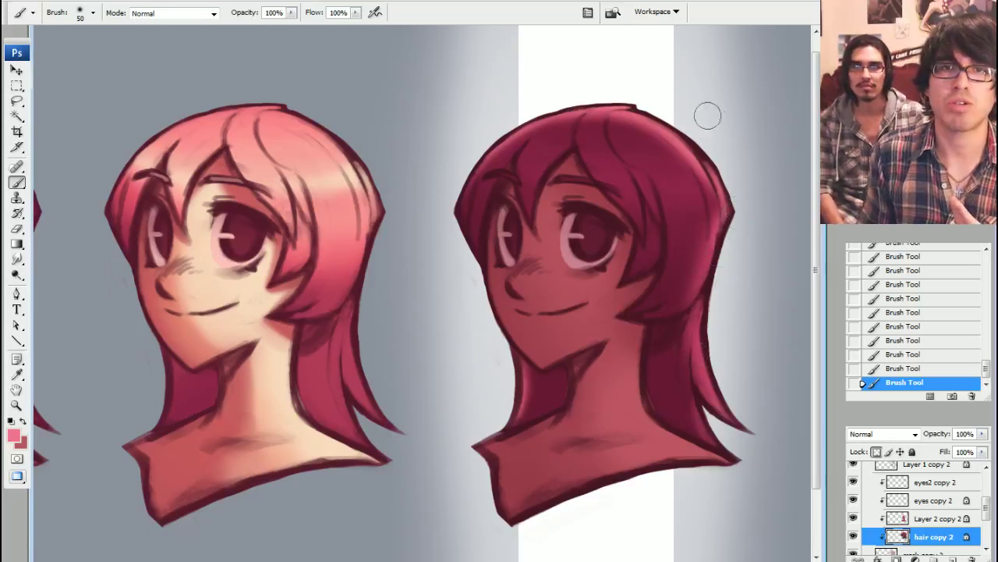
key(ctrl+0)
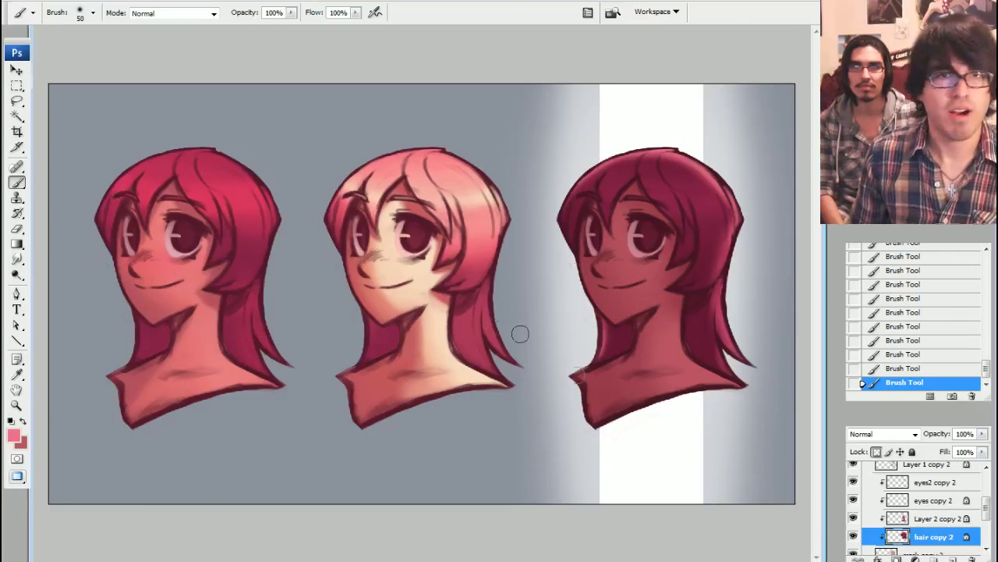
- Collapse group 03, expand group 02, and activate Layer 2 copy, toggling its visibility to check it
scroll(987, 507, up, 2)
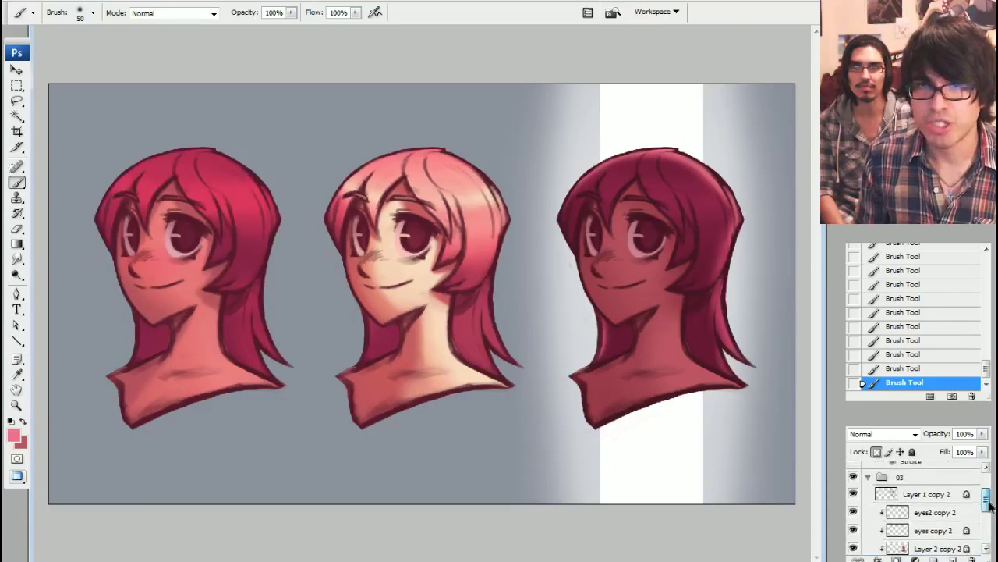
click(867, 476)
click(869, 495)
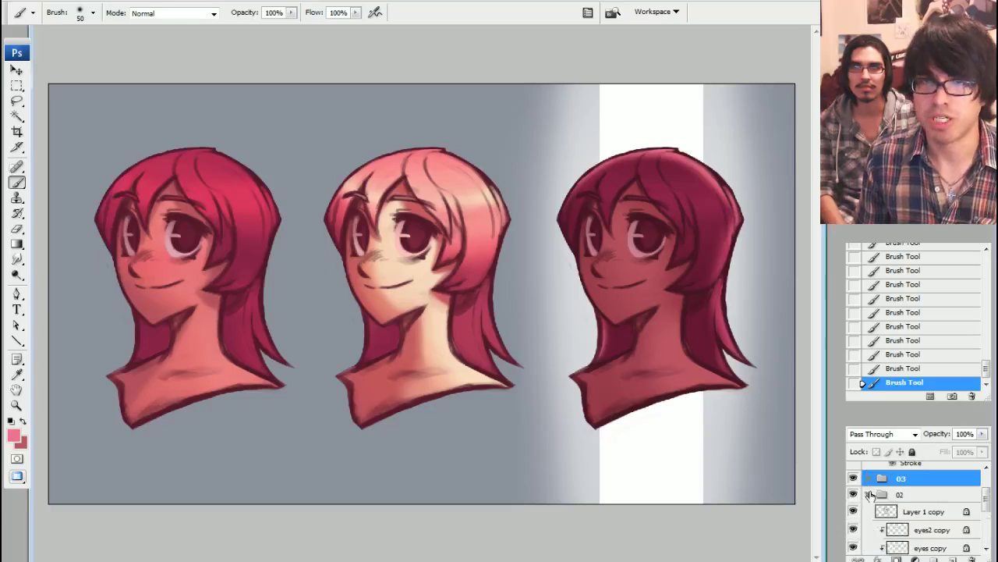
click(931, 529)
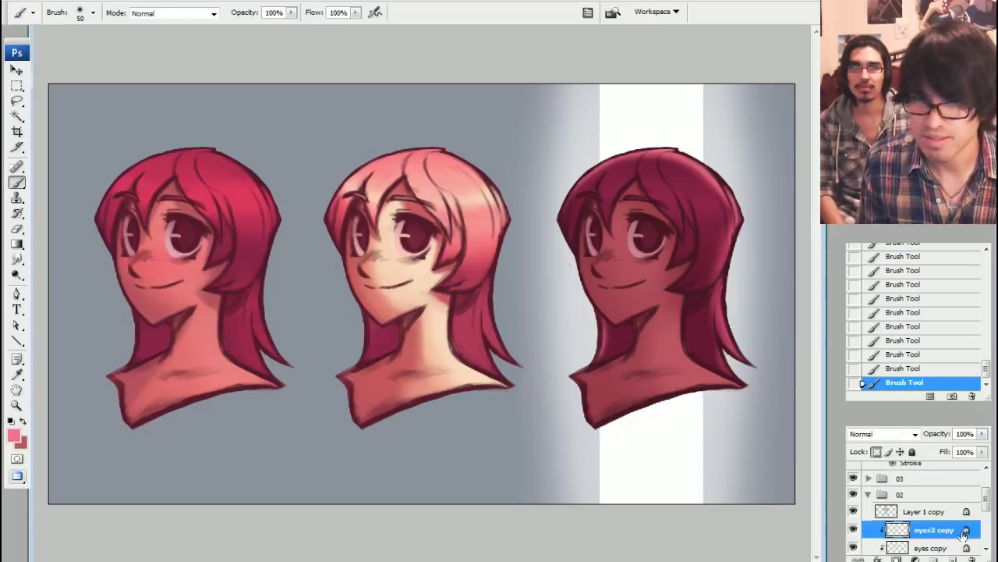
scroll(959, 535, down, 3)
click(928, 499)
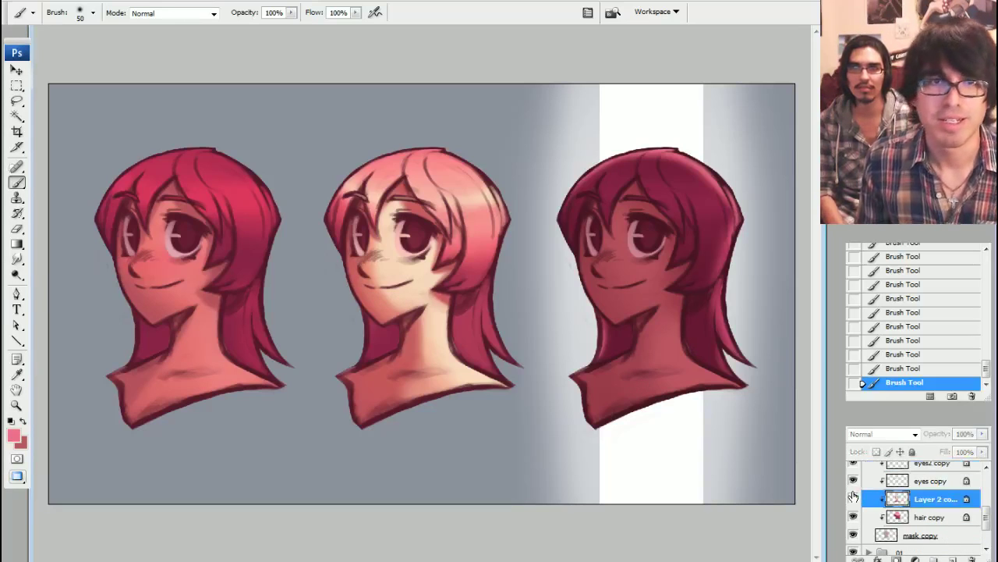
click(854, 498)
click(853, 498)
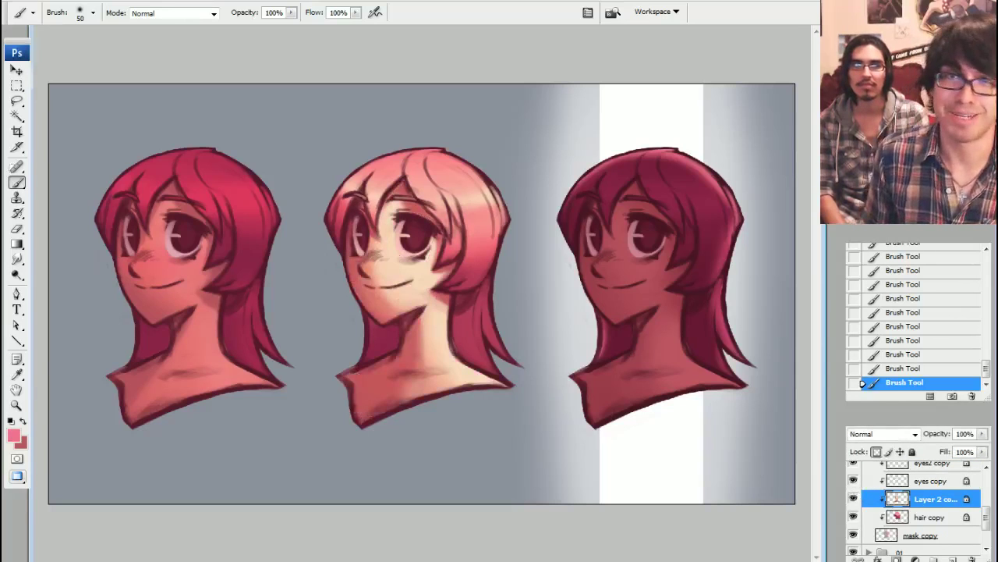
scroll(319, 281, up, 2)
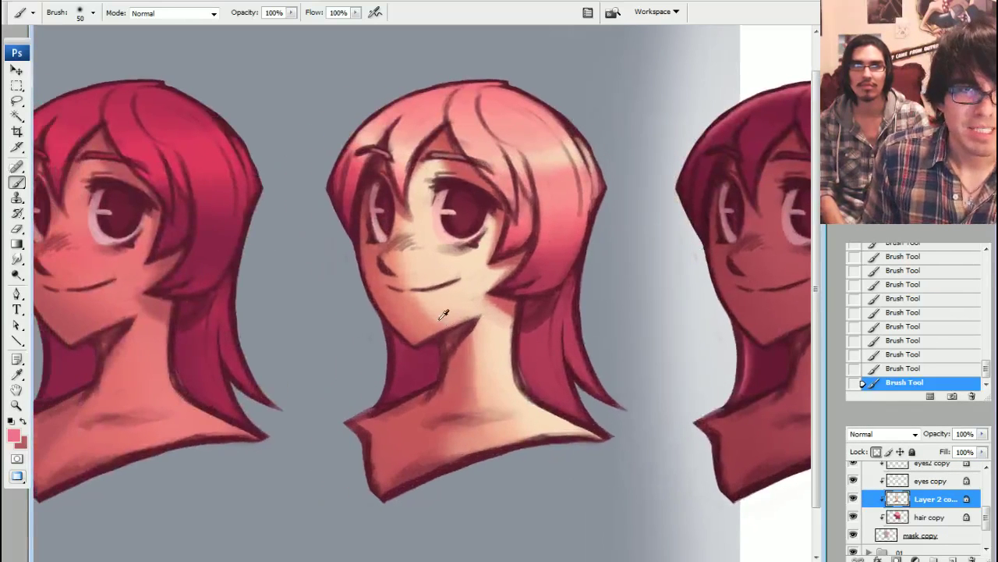
- Lighten the middle face's sampled skin tone and paint light peach on the neck's left side
alt+click(430, 310)
click(13, 434)
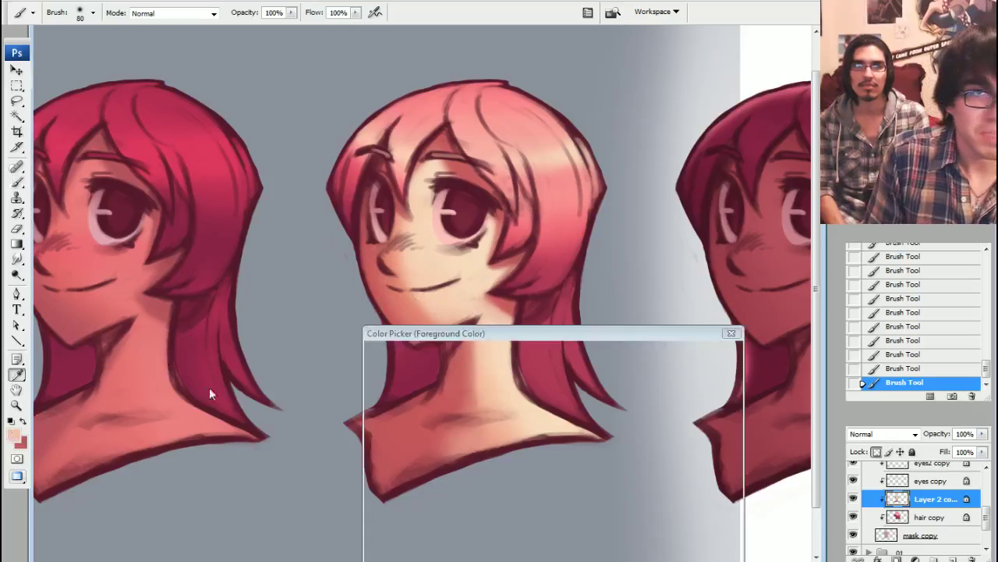
drag(437, 370, 450, 366)
click(695, 354)
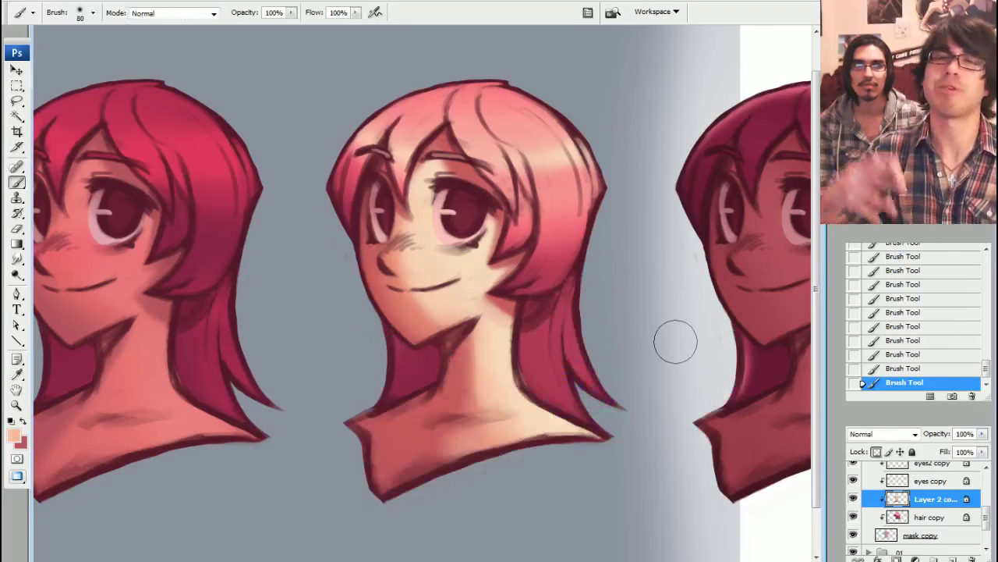
key(bracketright)
key(bracketright)
key(bracketright)
key(bracketright)
key(bracketright)
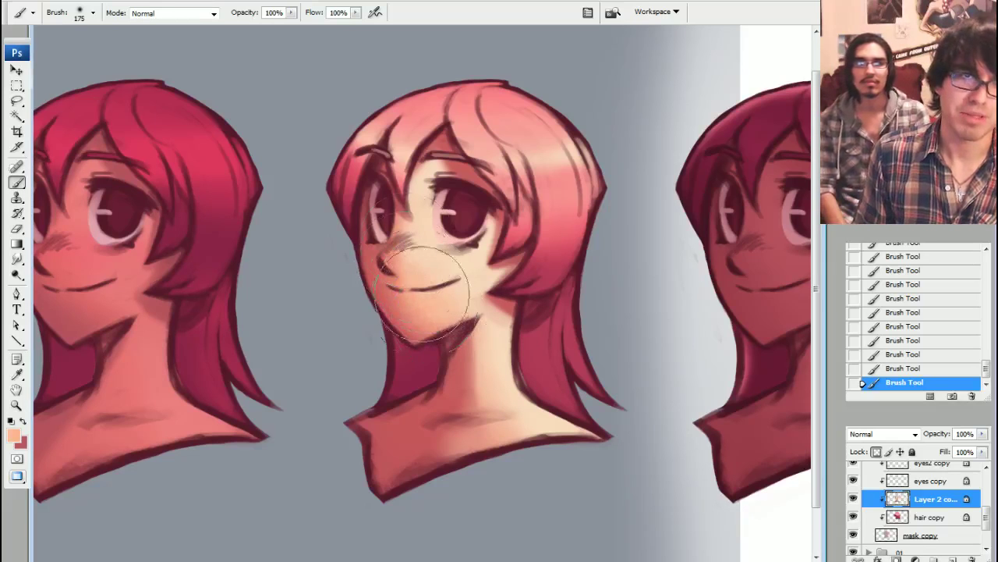
key(bracketright)
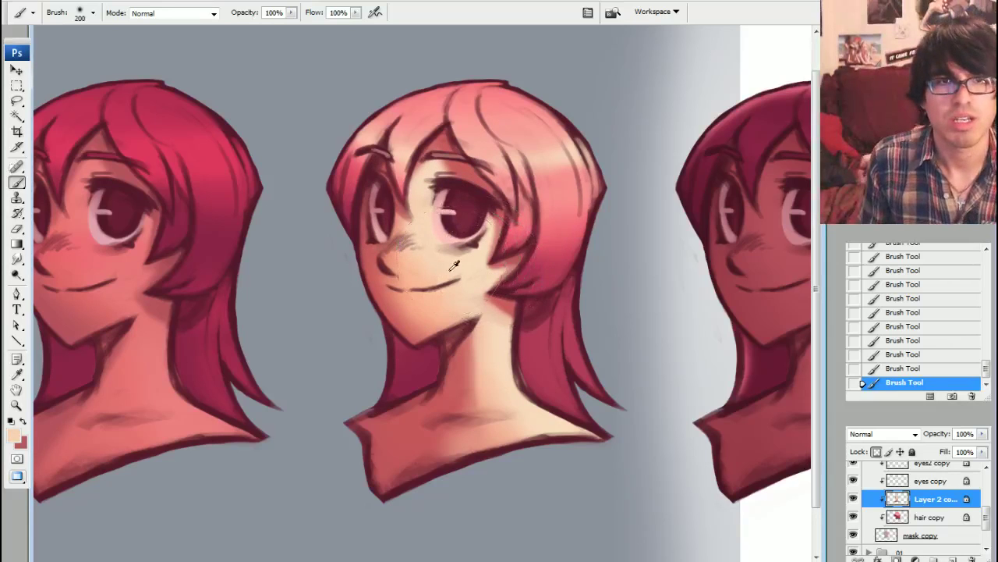
key(bracketleft)
key(bracketleft)
key(bracketleft)
key(bracketleft)
key(bracketleft)
key(bracketleft)
key(bracketleft)
key(bracketleft)
key(bracketleft)
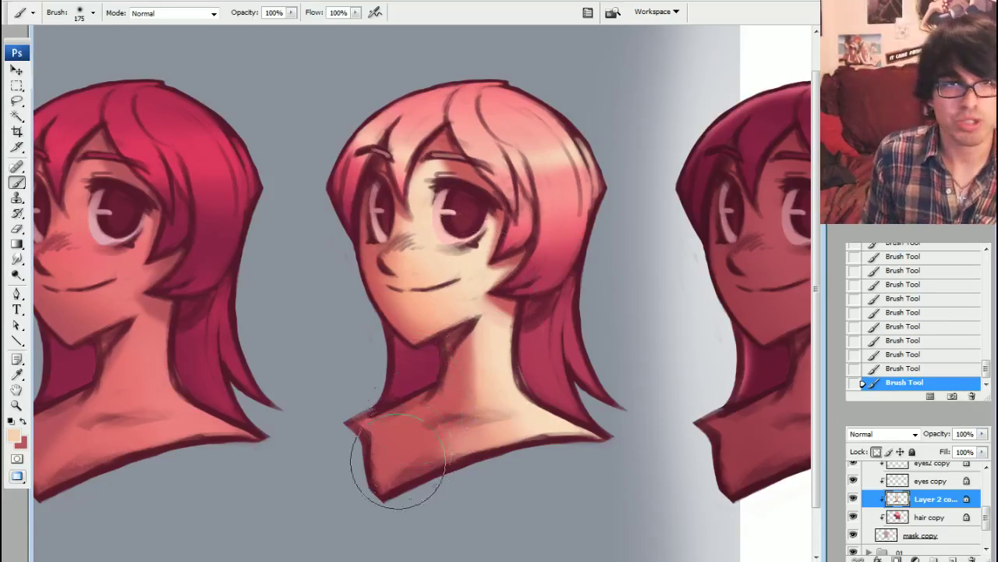
mouse_move(377, 463)
mouse_down()
mouse_move(404, 434)
mouse_move(375, 420)
mouse_up()
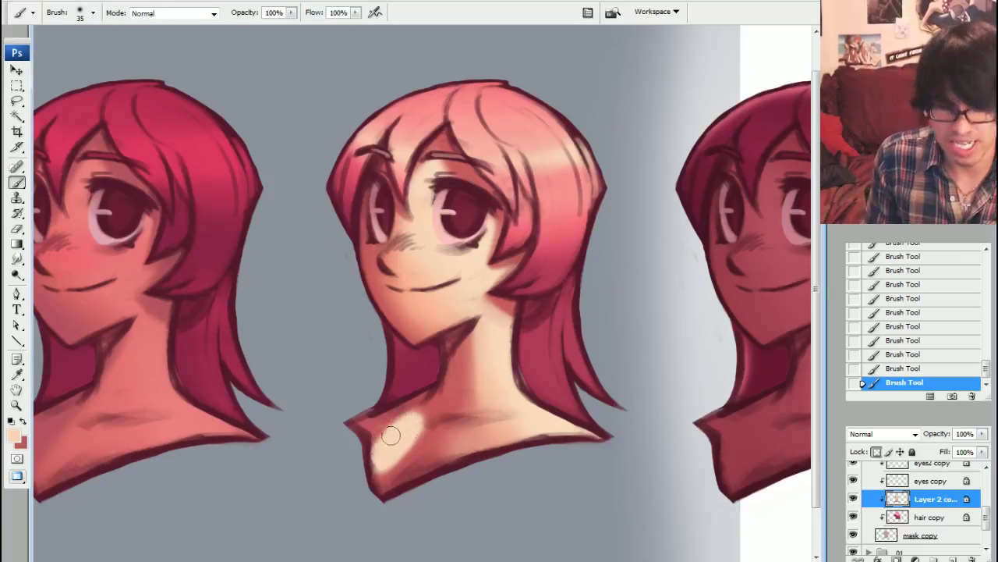
- Paint red over the lit neck, then repaint the left neck in light peach
alt+click(376, 433)
mouse_move(376, 433)
mouse_down()
mouse_move(381, 452)
mouse_move(409, 417)
mouse_move(405, 432)
mouse_move(382, 437)
mouse_move(399, 420)
mouse_move(379, 439)
mouse_move(408, 419)
mouse_move(386, 437)
mouse_move(399, 424)
mouse_up()
alt+click(404, 432)
alt+click(379, 439)
alt+click(408, 418)
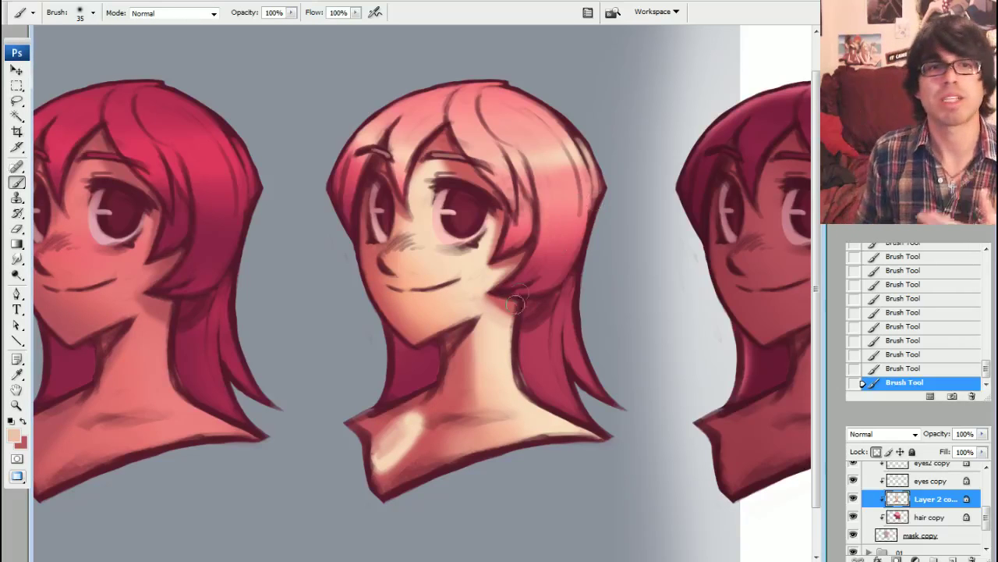
- Step back and forth through History states to compare earlier neck strokes
click(916, 277)
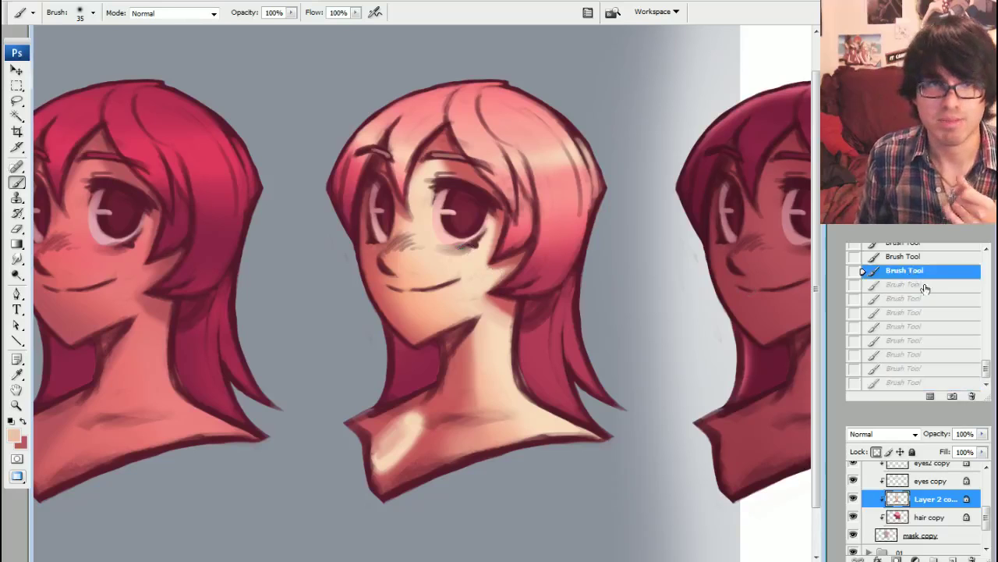
scroll(975, 355, up, 3)
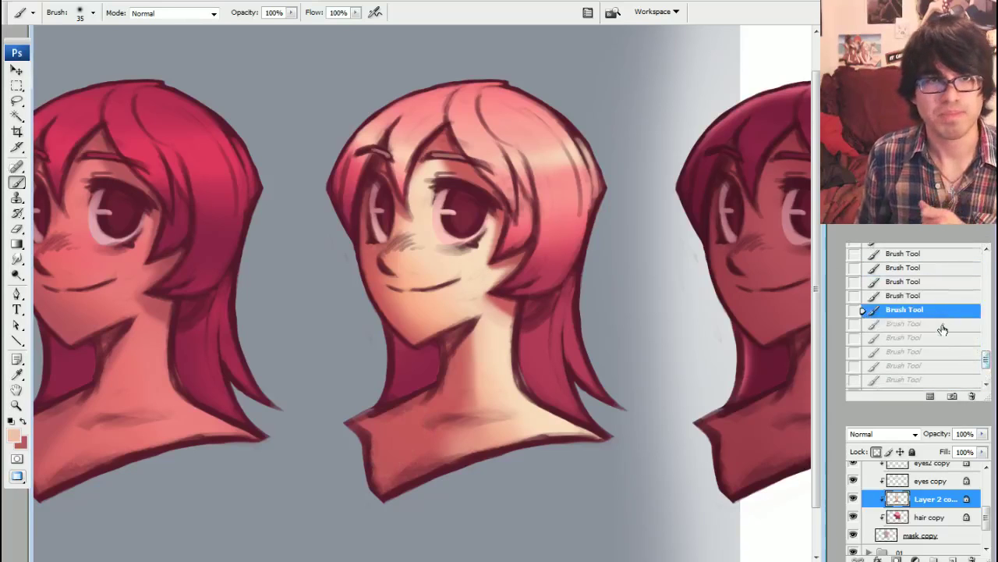
click(925, 352)
click(912, 296)
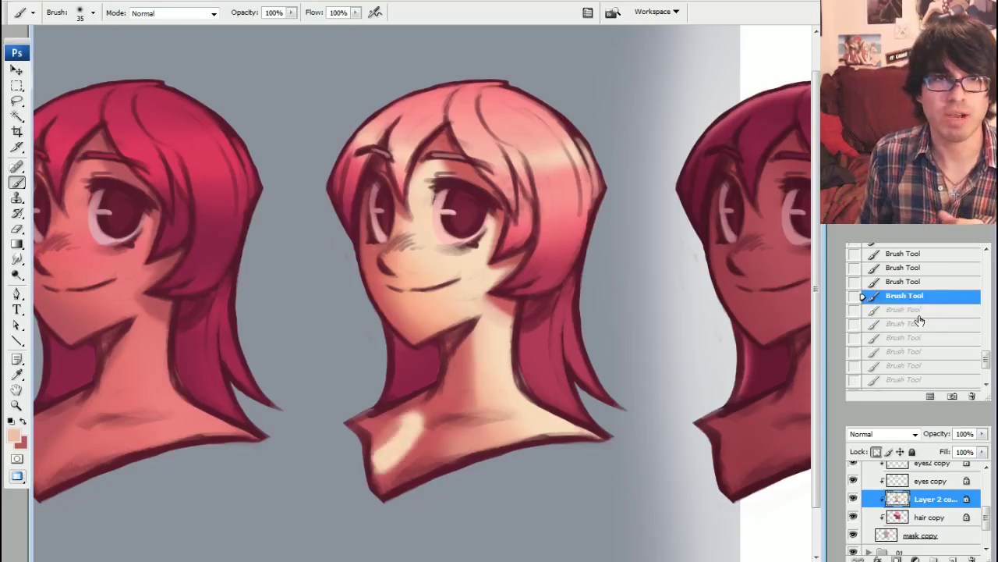
click(910, 338)
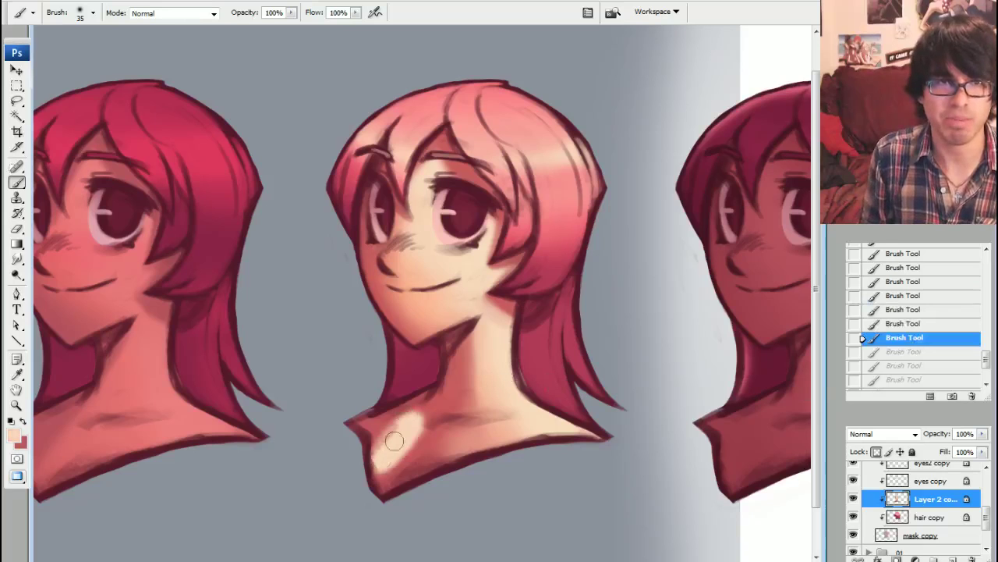
- Lighten the middle head's chin and lower neck with sampled skin colour at brush size 50
mouse_move(394, 442)
mouse_down()
mouse_move(451, 413)
mouse_move(383, 456)
mouse_move(383, 424)
mouse_up()
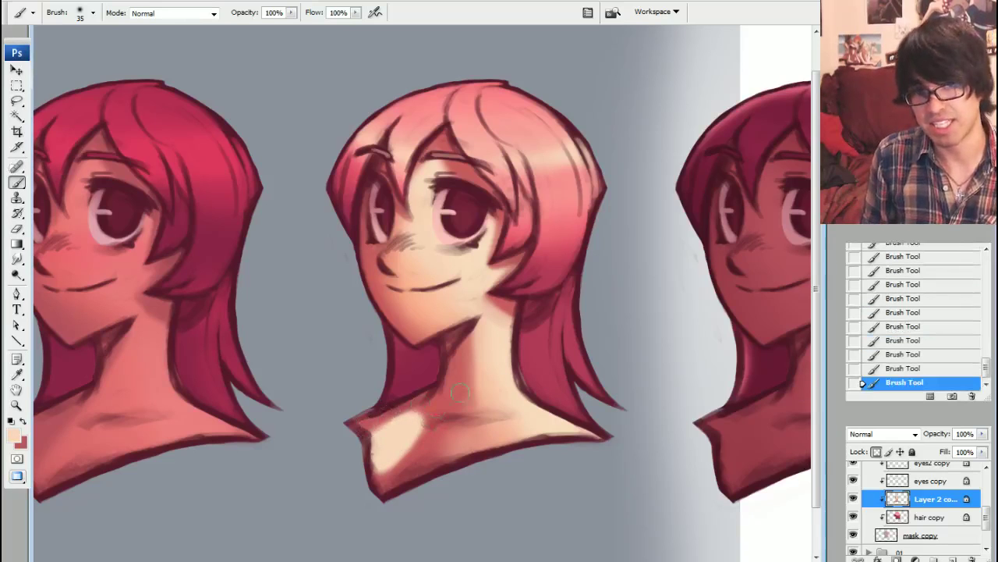
alt+click(488, 383)
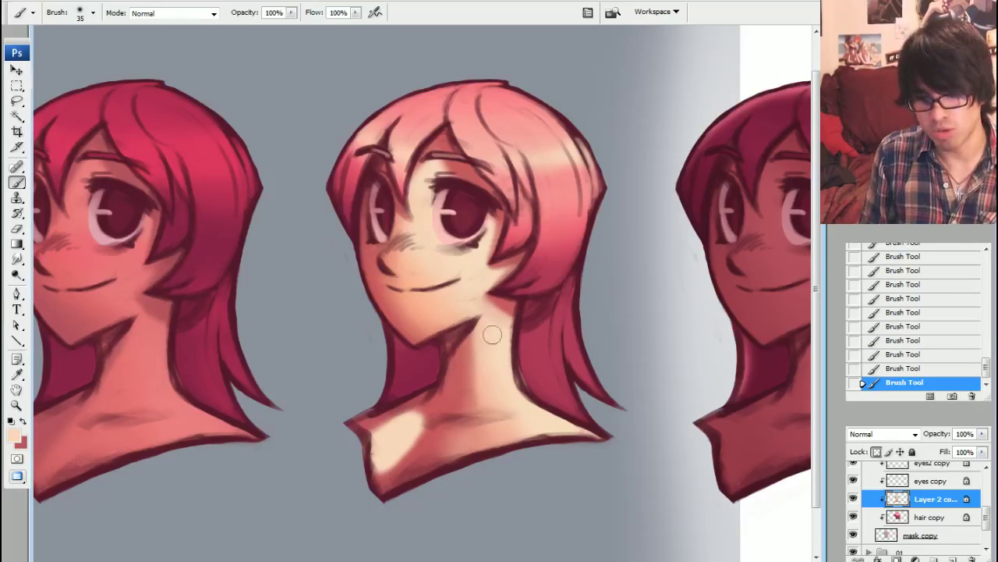
key(])
mouse_move(486, 437)
mouse_down()
mouse_move(518, 419)
mouse_move(408, 262)
mouse_move(414, 273)
mouse_move(418, 236)
mouse_up()
key([)
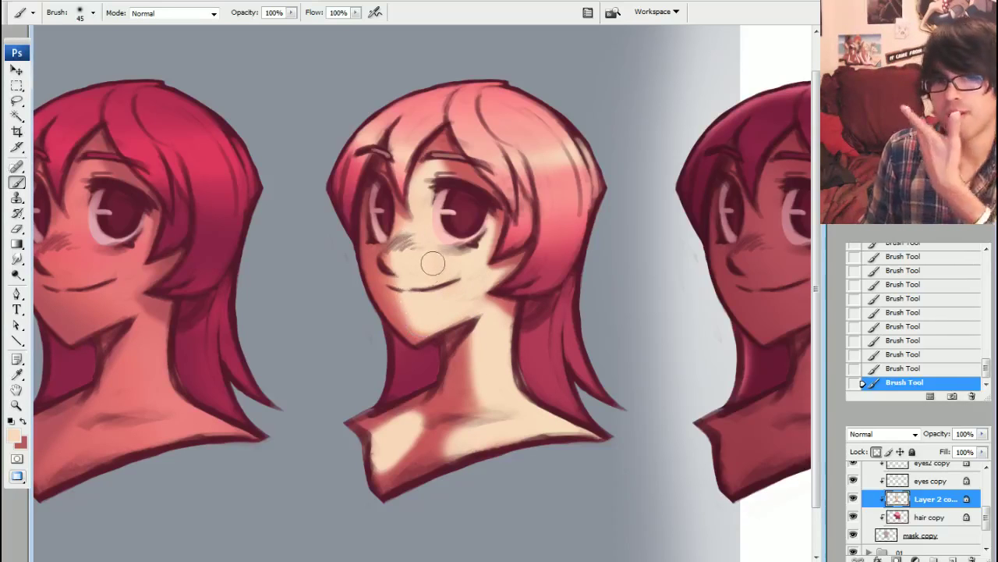
- Paint darker red shading along the neck, set the brush to 70, and zoom out
alt+click(430, 420)
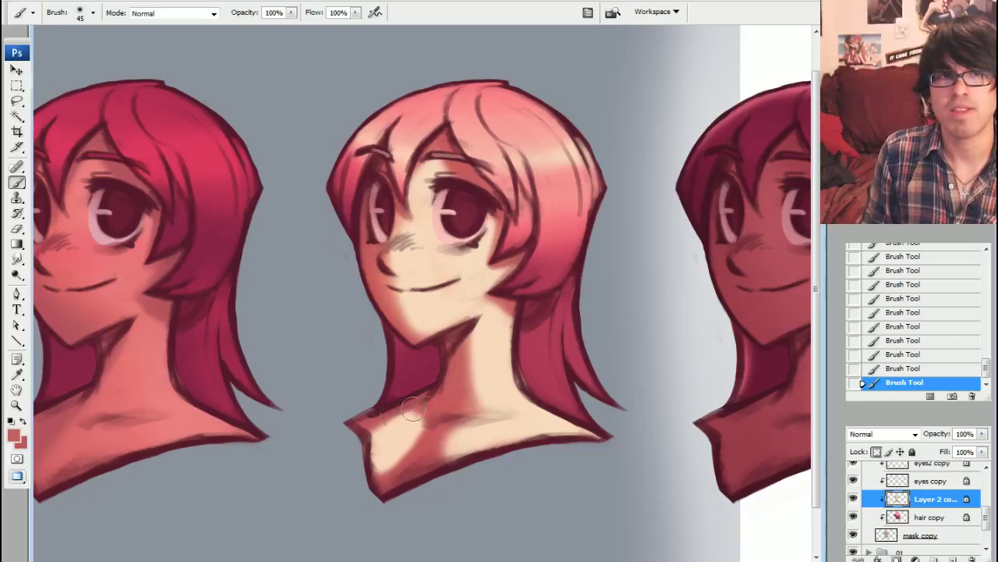
mouse_move(414, 415)
mouse_down()
mouse_move(350, 426)
mouse_move(398, 407)
mouse_move(409, 420)
mouse_move(394, 420)
mouse_move(429, 406)
mouse_move(387, 426)
mouse_move(388, 435)
mouse_move(425, 428)
mouse_move(372, 472)
mouse_move(411, 435)
mouse_up()
key(bracketright)
key(bracketright)
key(bracketright)
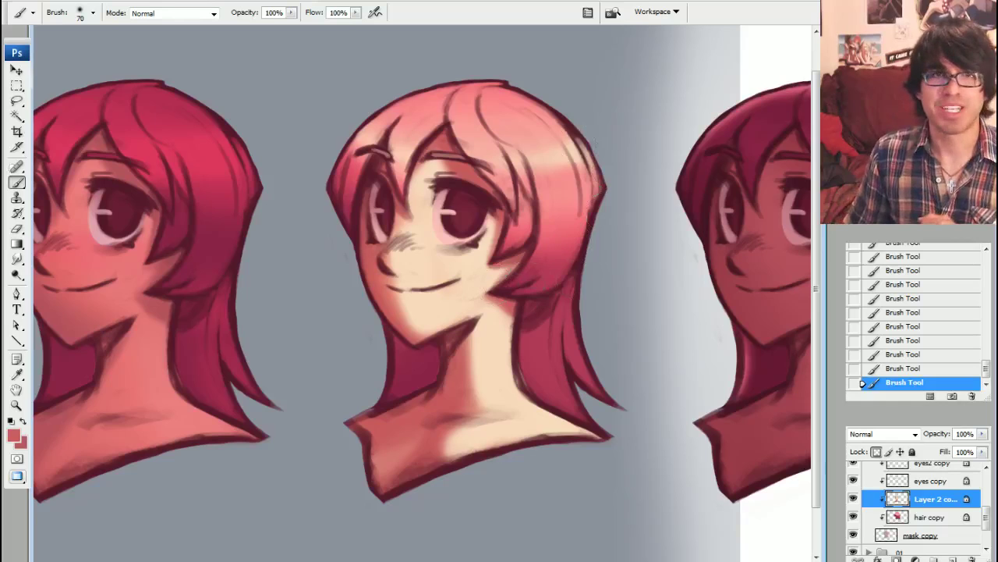
scroll(421, 293, right, 2)
key(ctrl+minus)
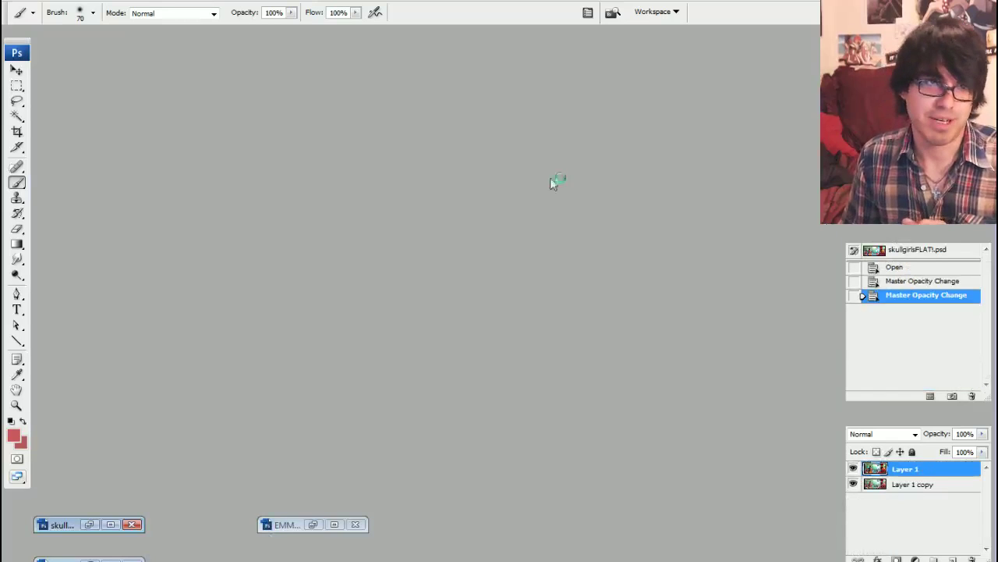
- Restore and maximize the pool artwork document, then zoom in and pan across it
click(88, 524)
double_click(782, 89)
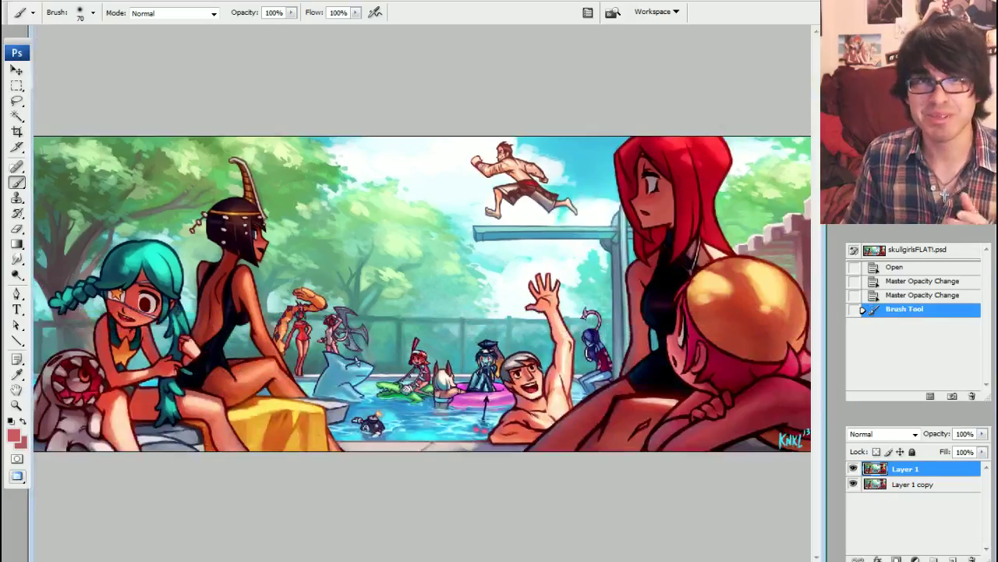
key(ctrl+plus)
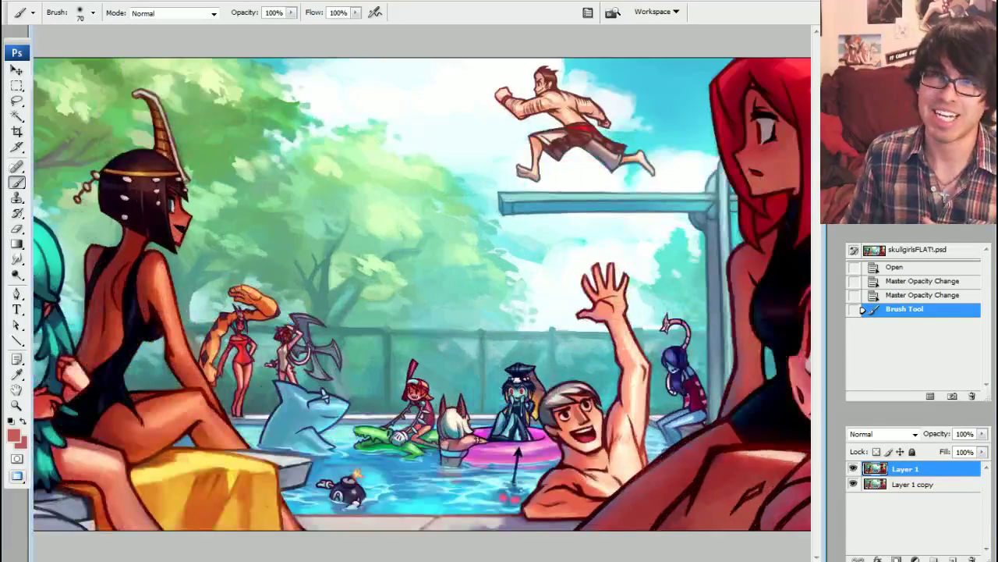
scroll(421, 293, left, 5)
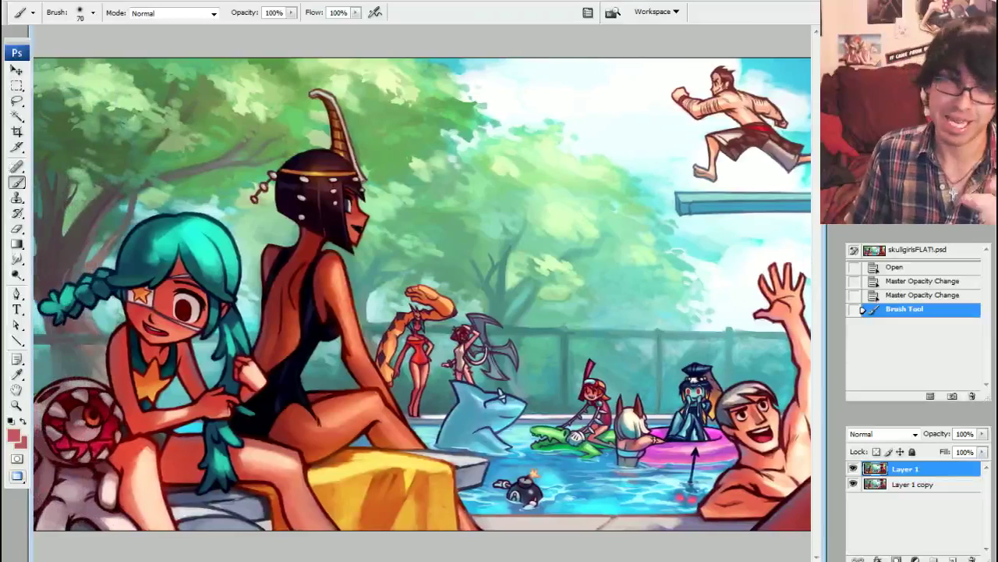
scroll(421, 294, left, 1)
scroll(421, 294, right, 8)
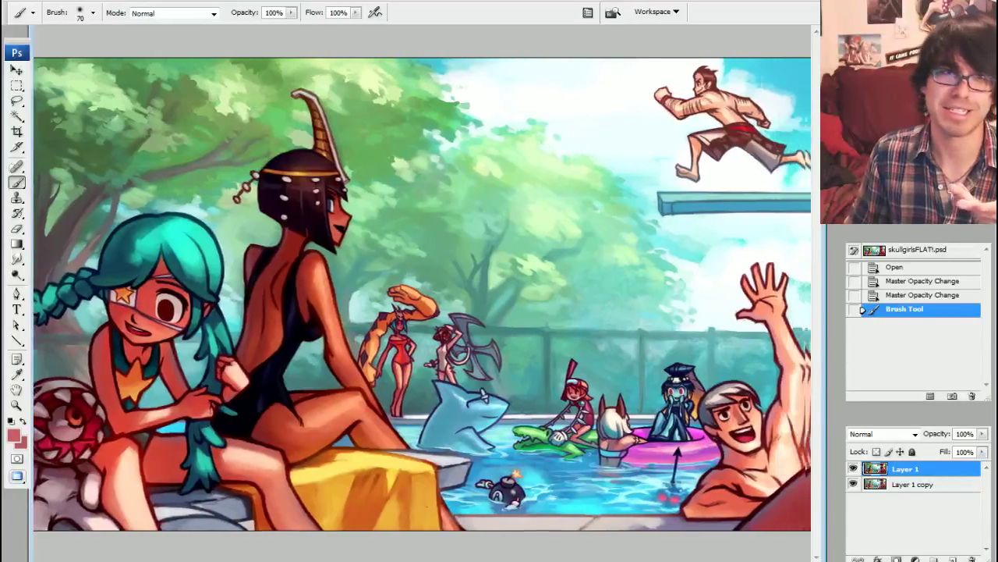
scroll(421, 294, right, 8)
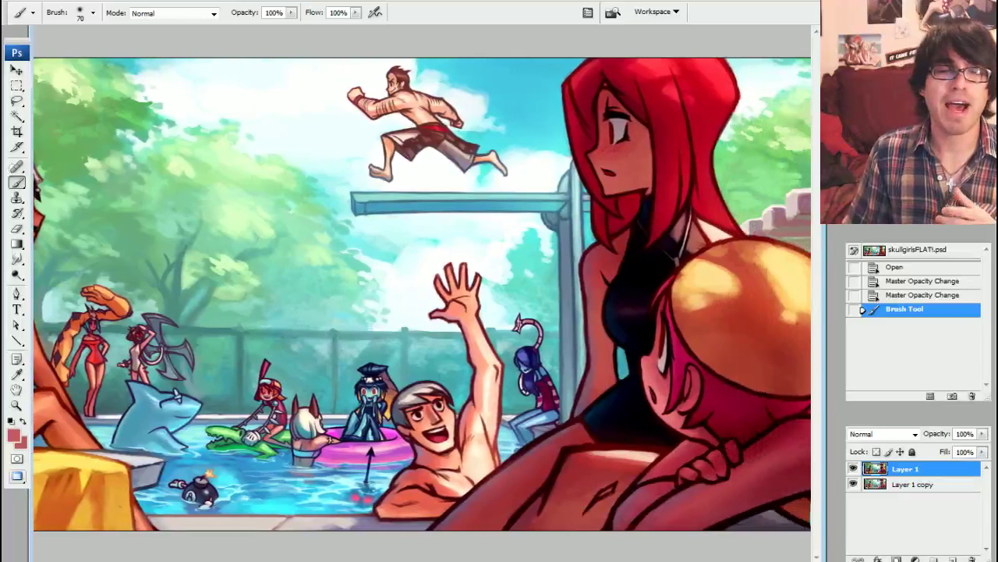
scroll(421, 293, right, 3)
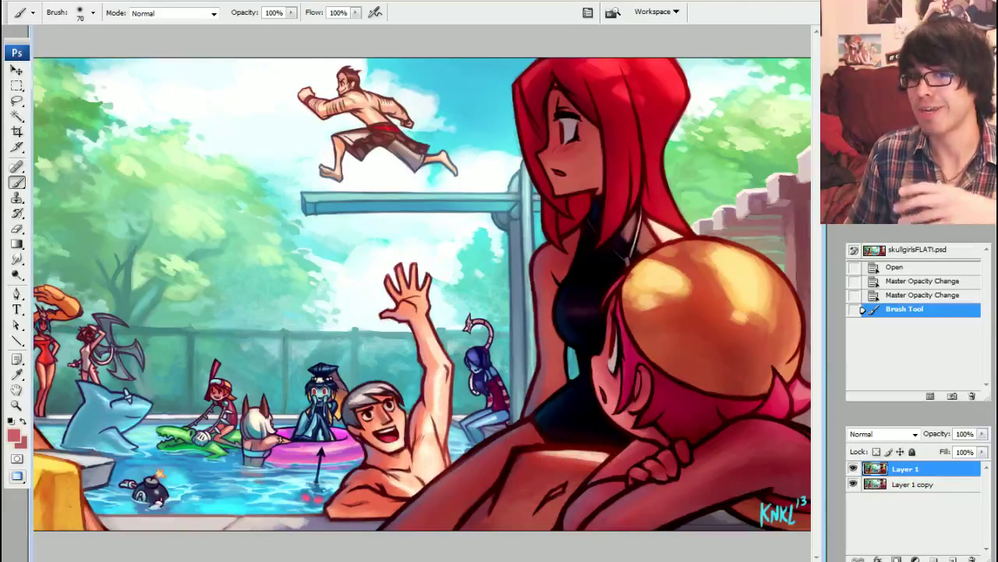
- Hide Layer 1 and open the Foreground Color picker, moving it off the artwork
click(854, 469)
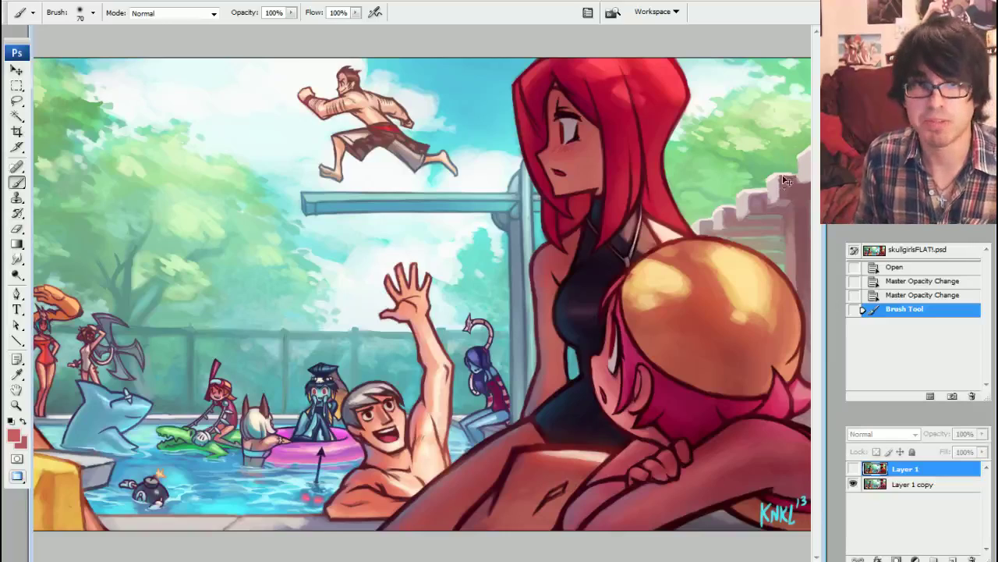
scroll(716, 297, up, 3)
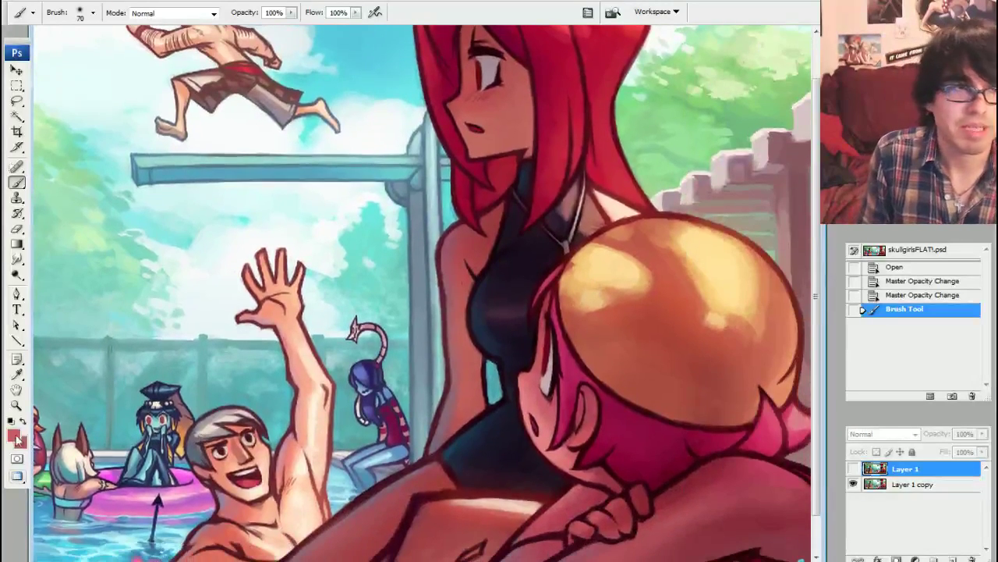
click(14, 435)
drag(514, 333, 201, 301)
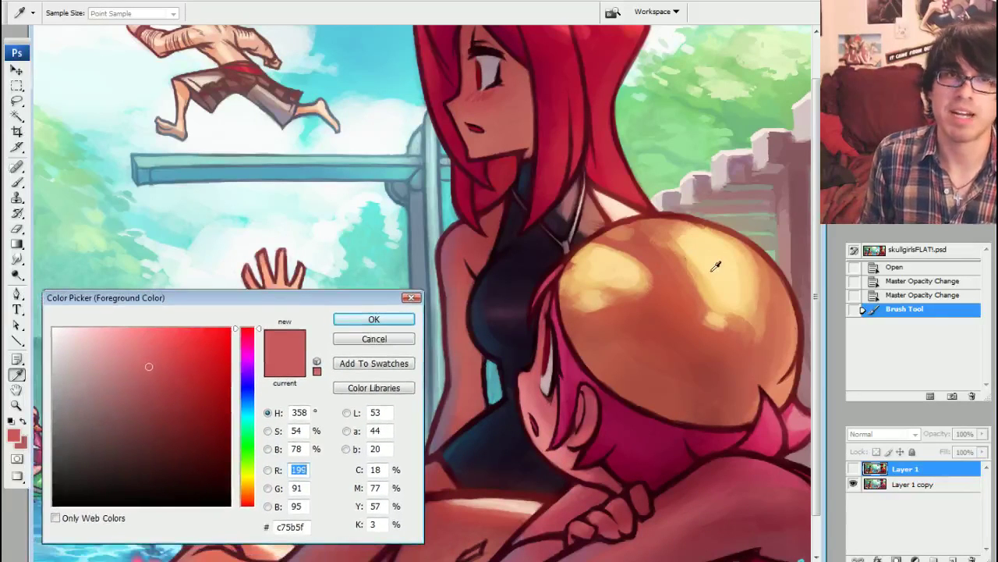
- Sample the blonde hair and red-brown shadow tones, try hue and brightness shifts, then cancel the Color Picker
click(607, 282)
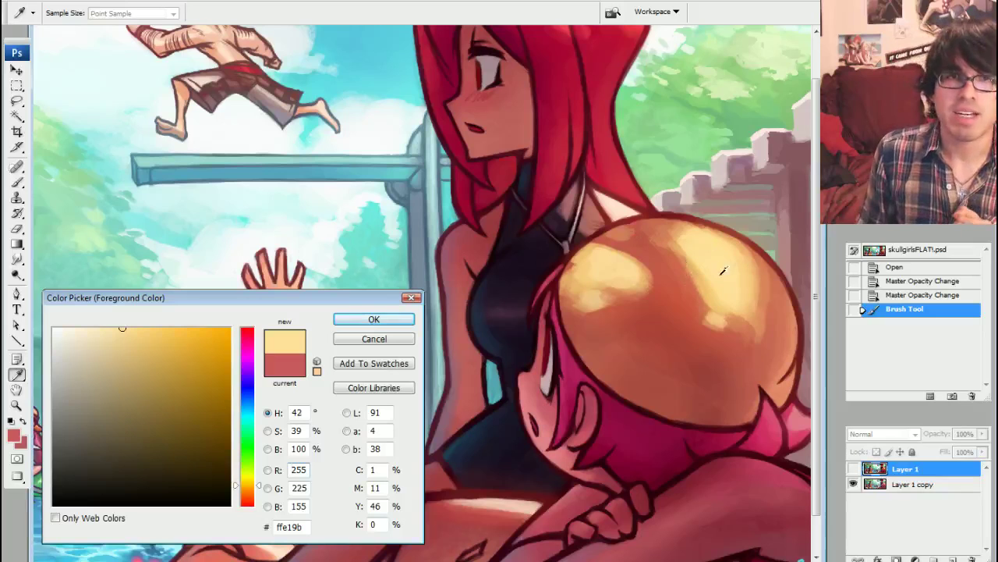
click(681, 272)
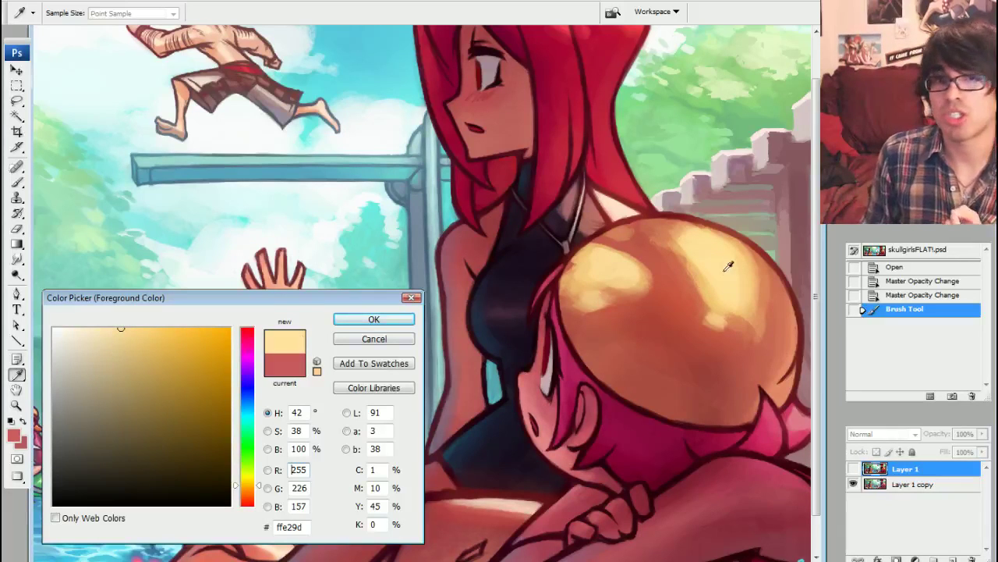
click(678, 316)
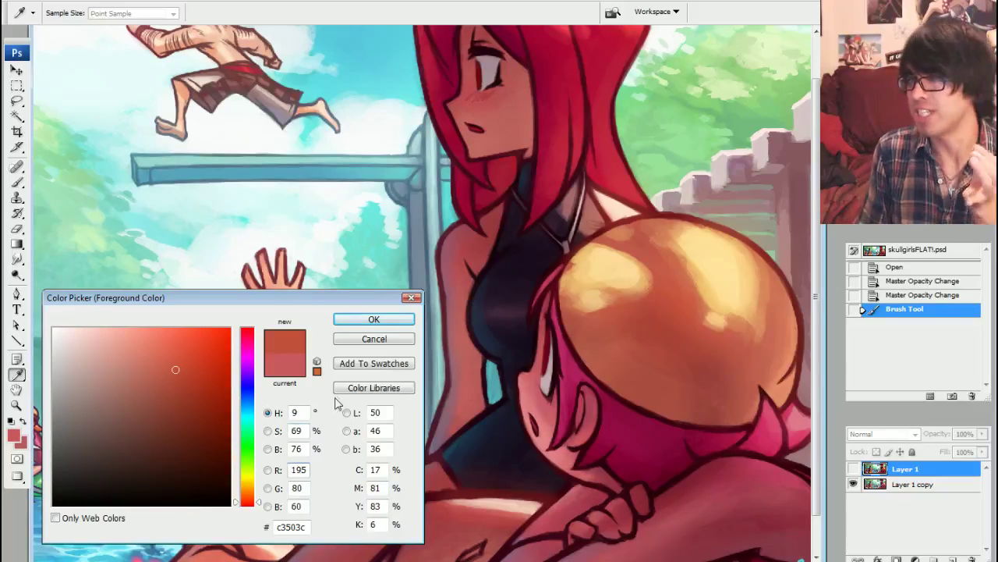
drag(244, 481, 246, 481)
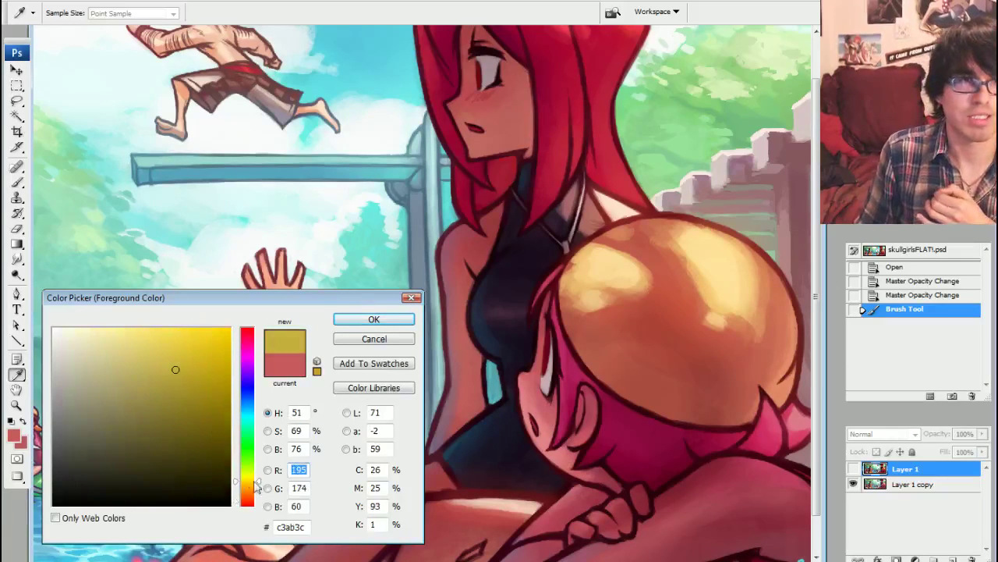
mouse_move(167, 336)
mouse_down()
mouse_move(160, 461)
mouse_move(162, 434)
mouse_up()
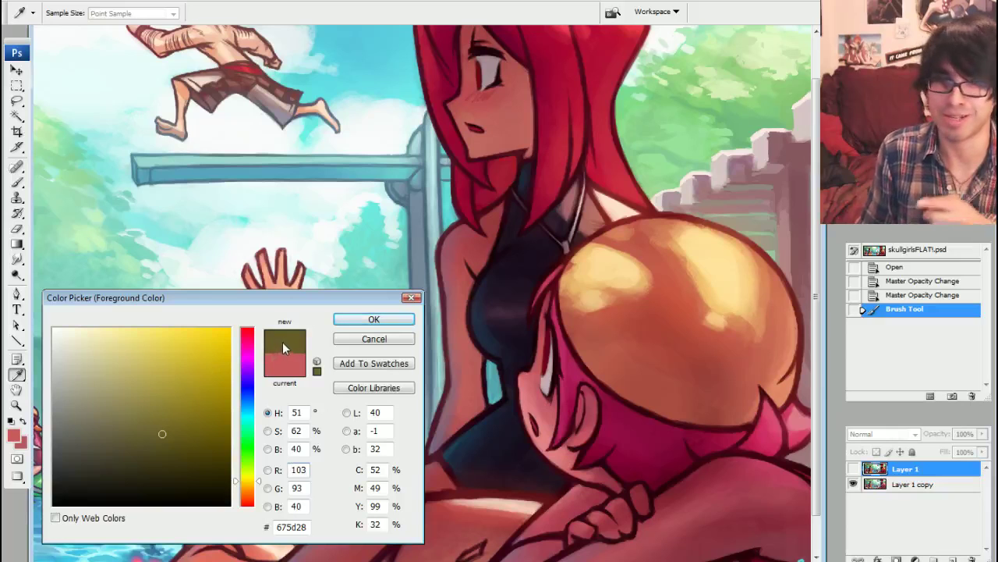
drag(260, 479, 259, 500)
drag(160, 401, 181, 387)
click(371, 342)
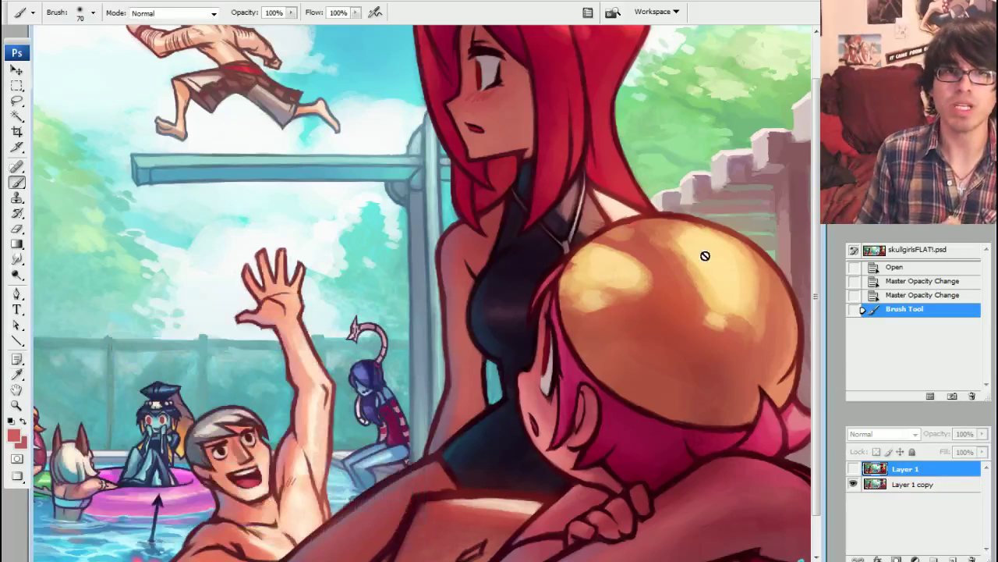
- Pan across the pool characters, then reopen and dismiss the foreground Color Picker
drag(437, 265, 787, 249)
drag(234, 297, 651, 308)
click(13, 435)
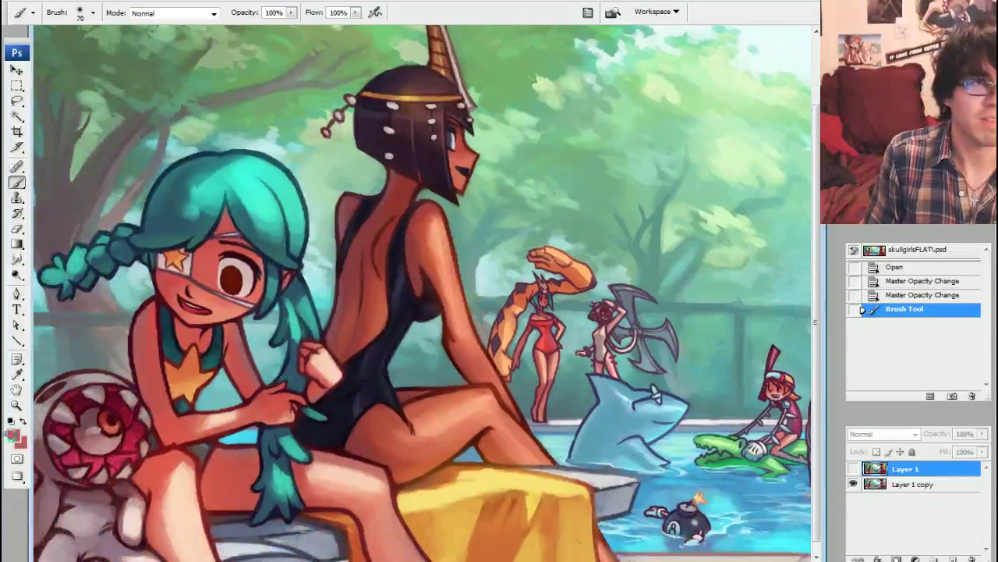
drag(316, 278, 730, 301)
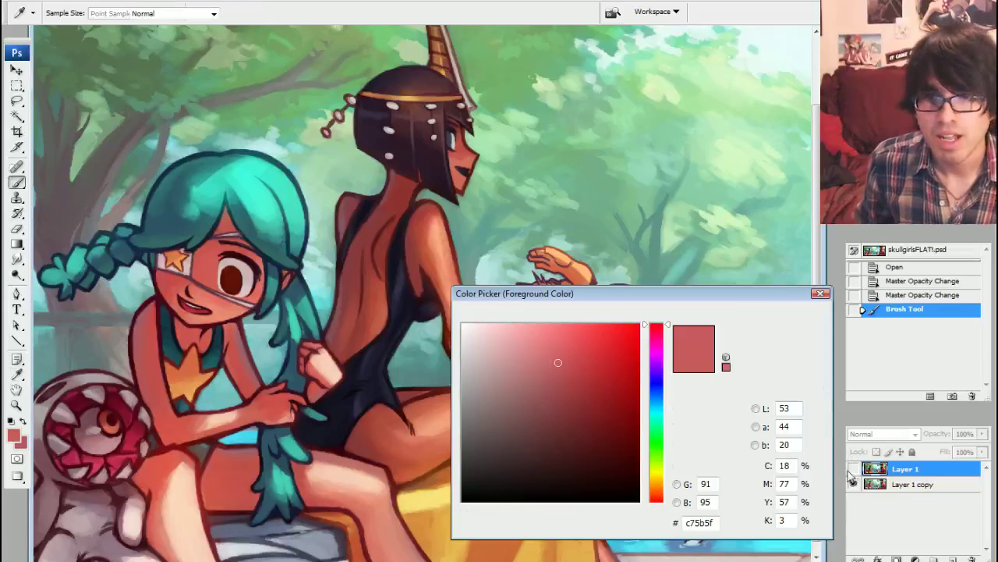
click(783, 334)
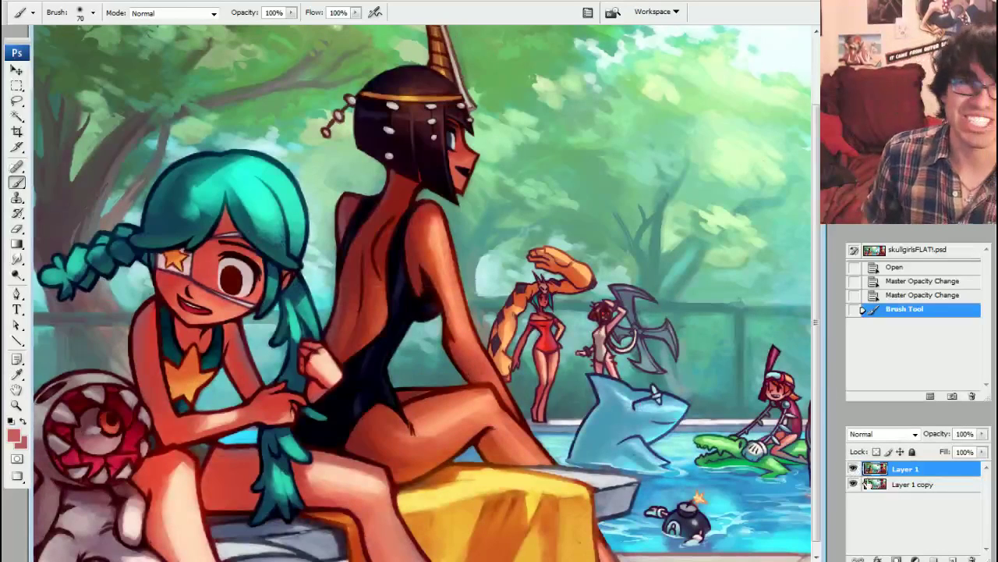
- Compare the artwork with Layer 1 hidden and shown, leave it visible, and fit the image on screen
click(853, 468)
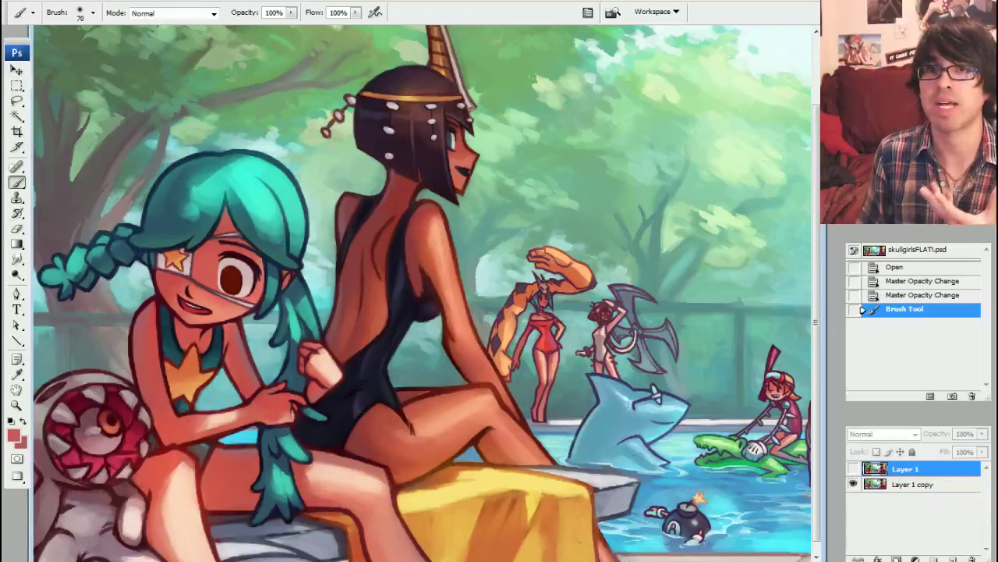
scroll(422, 294, right, 10)
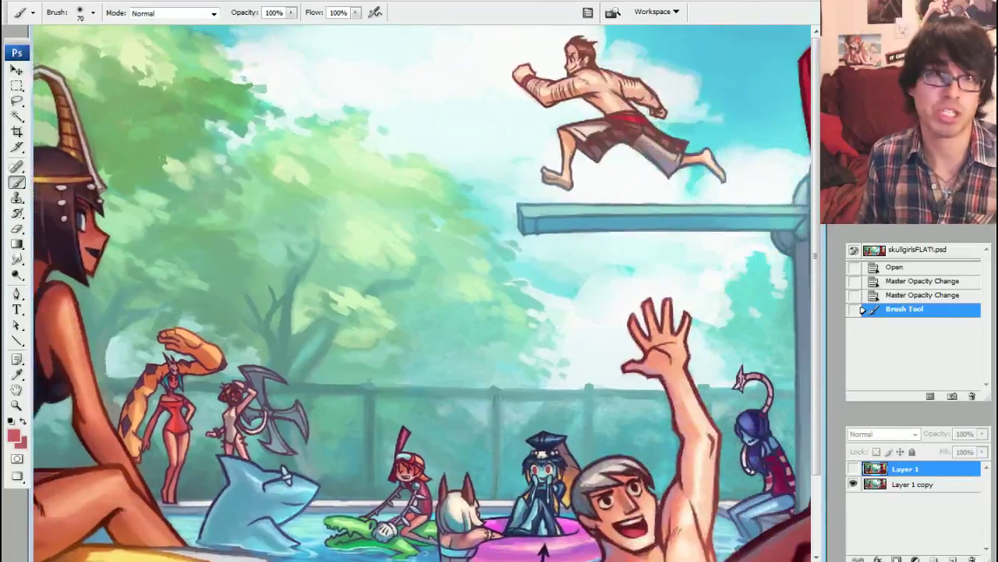
scroll(422, 293, right, 4)
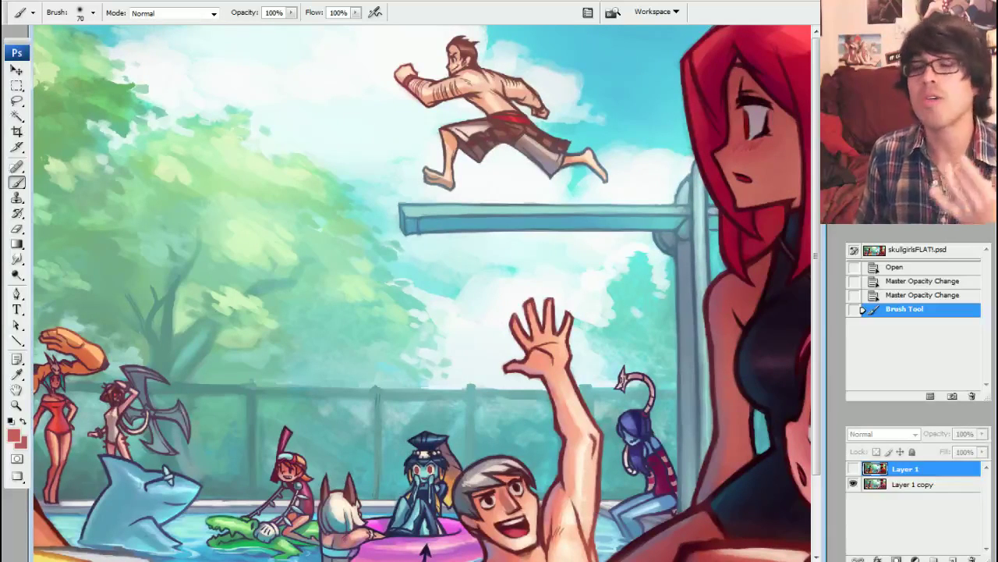
click(853, 468)
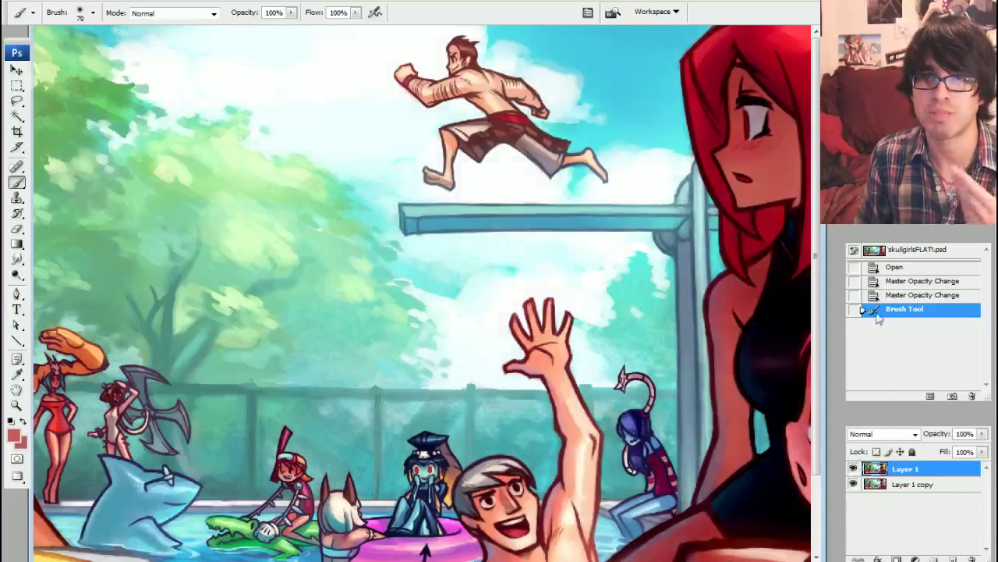
scroll(422, 293, right, 6)
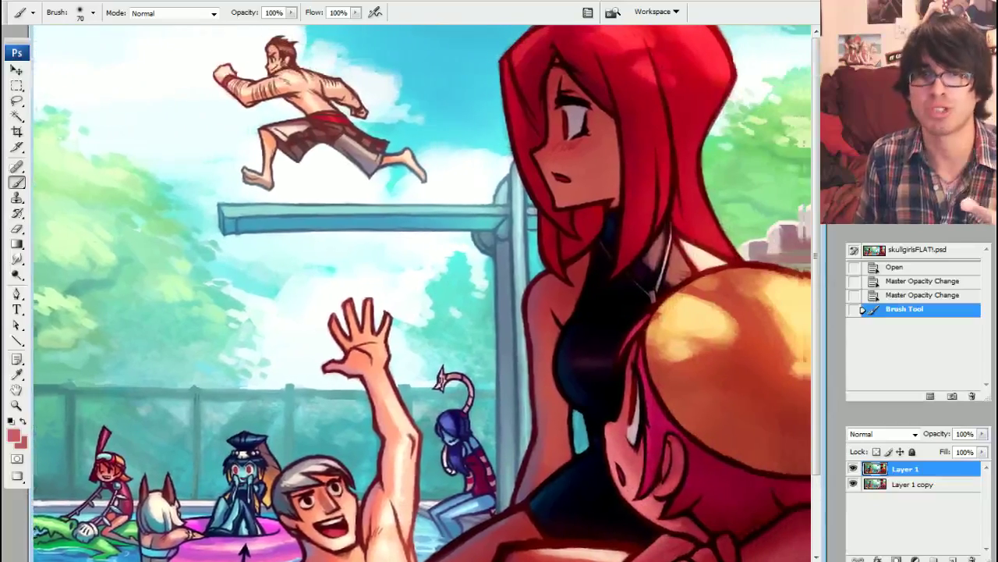
click(853, 468)
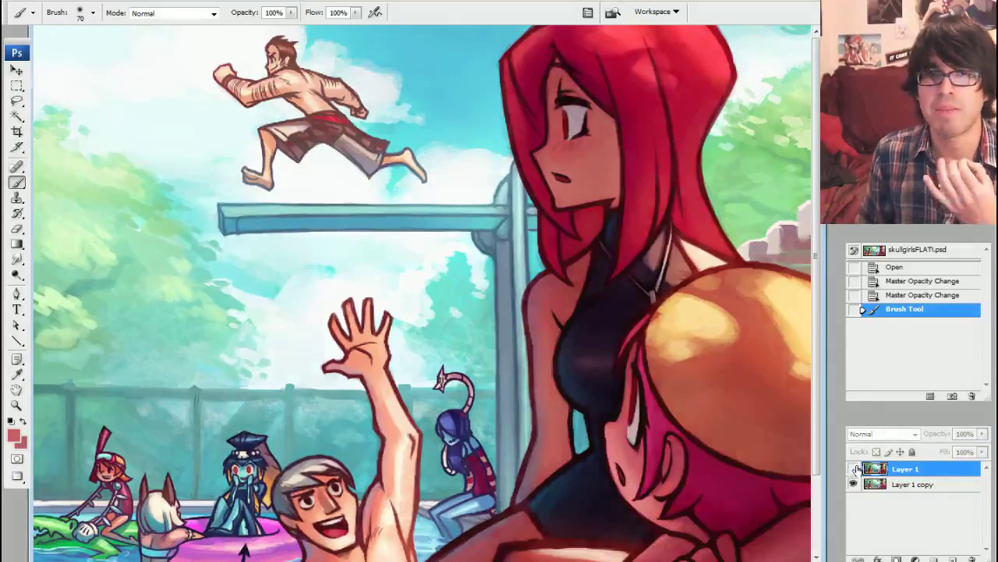
click(854, 468)
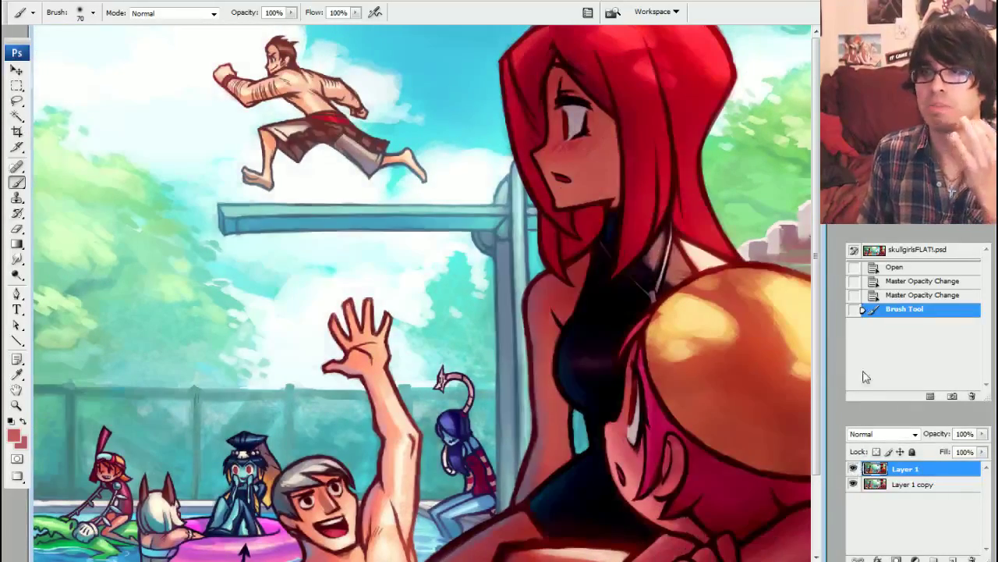
key(ctrl+0)
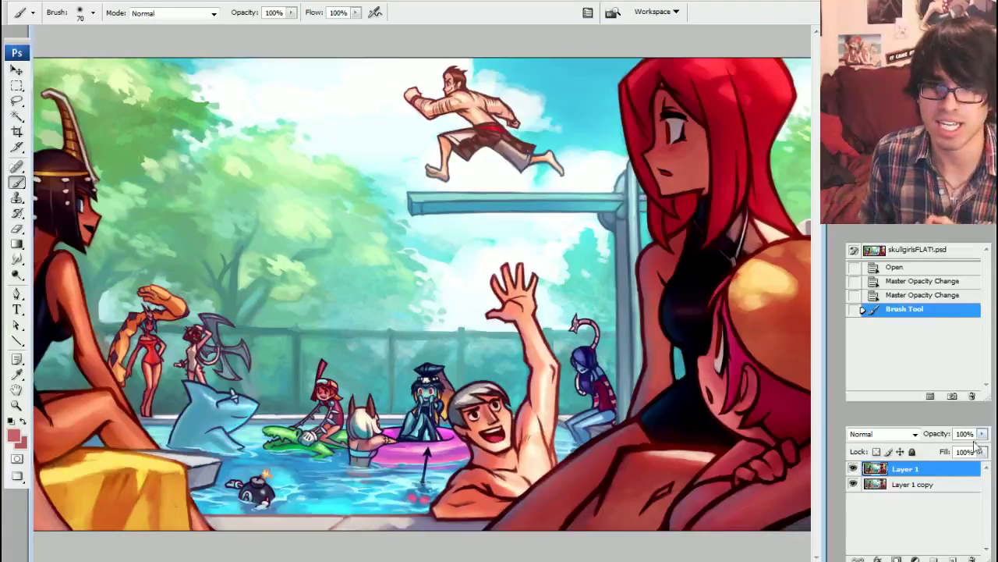
- Lower Layer 1's opacity to about 65%
click(982, 434)
drag(980, 450, 960, 447)
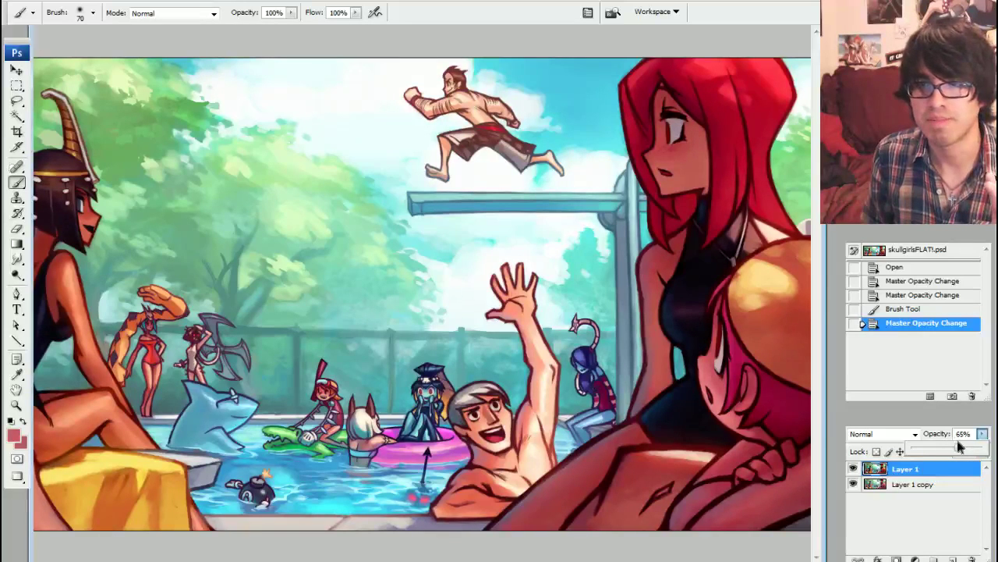
drag(439, 267, 724, 267)
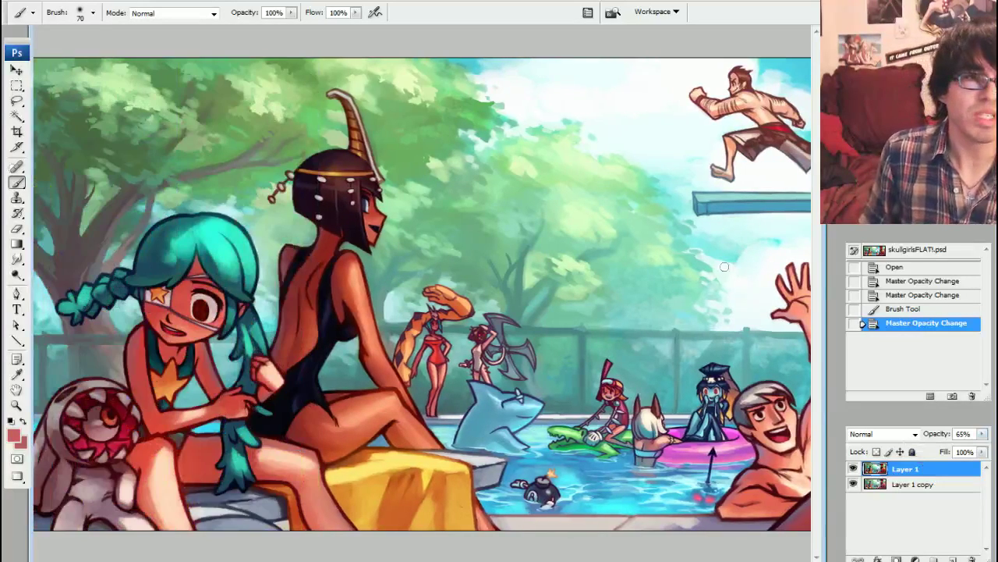
- Sample the pale skin as foreground, check the red outline and skin tones, then cancel the Color Picker
alt+click(166, 475)
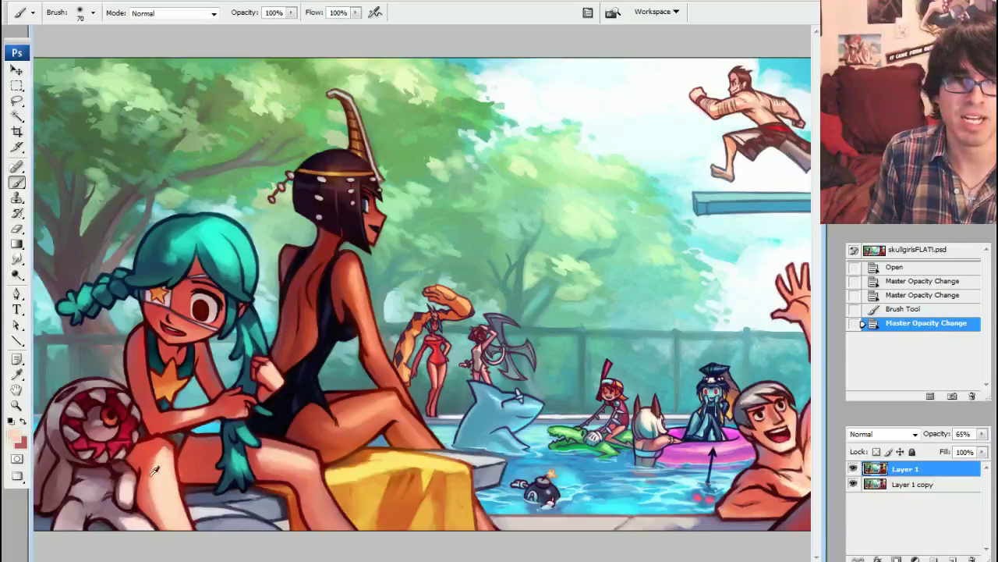
click(14, 434)
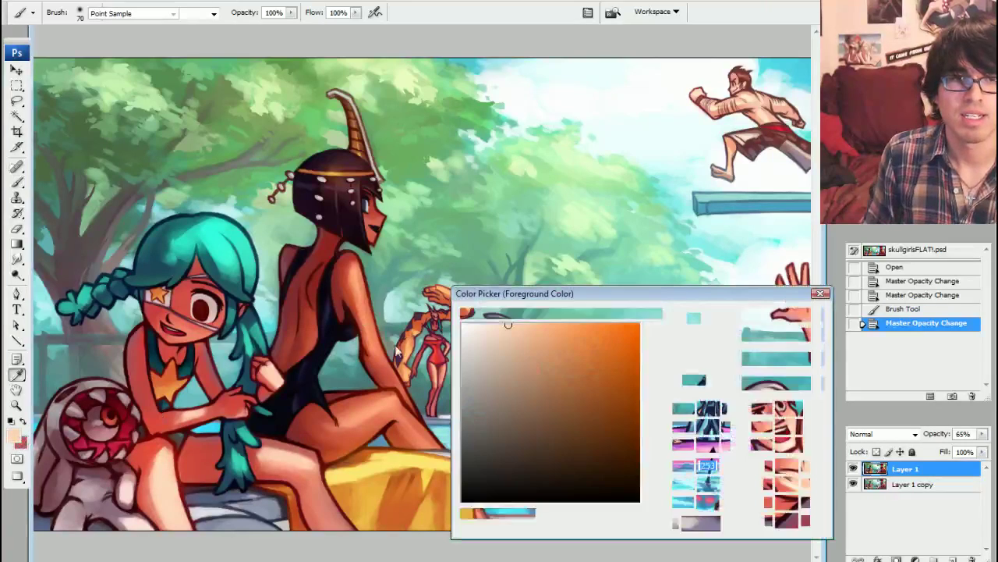
click(156, 458)
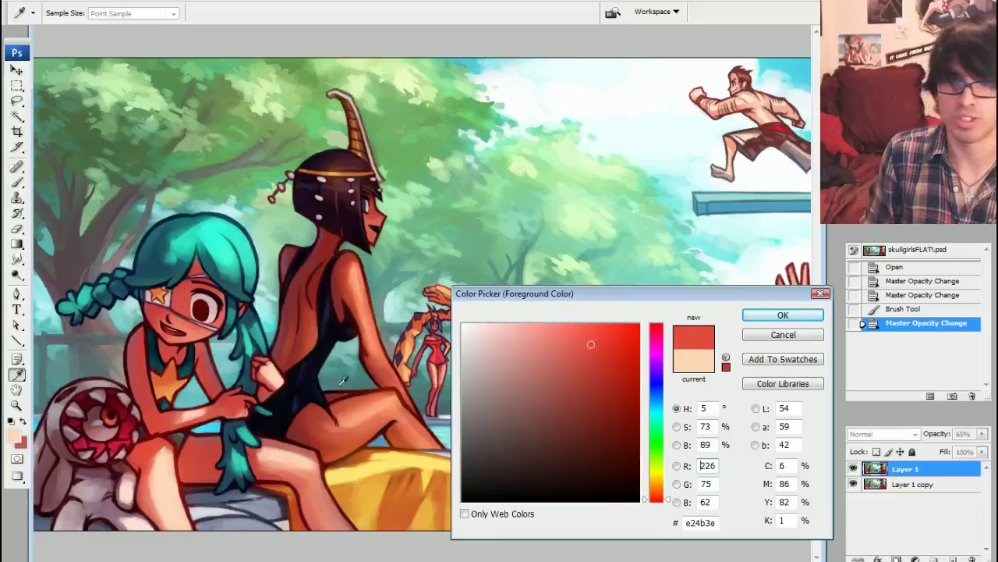
click(165, 471)
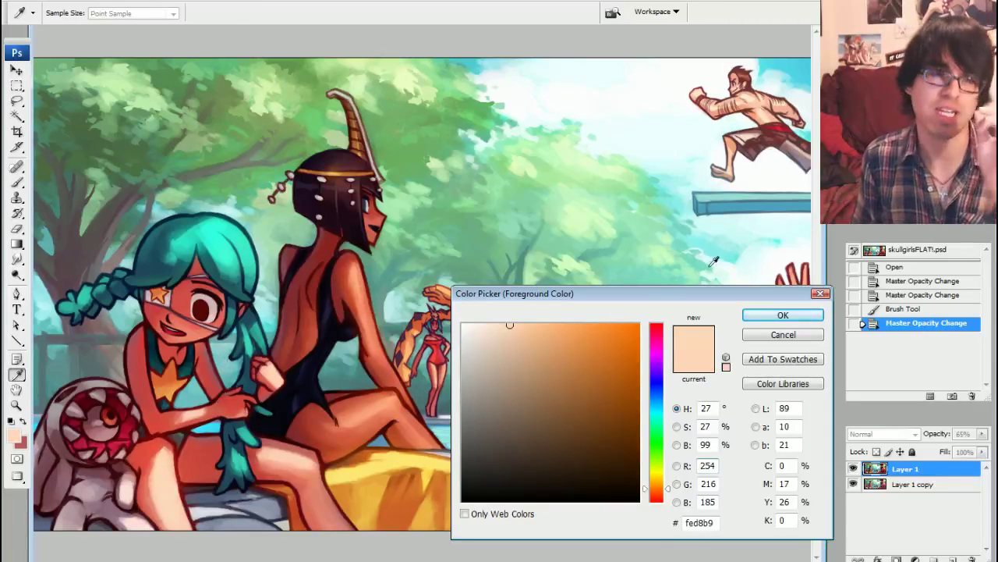
click(788, 336)
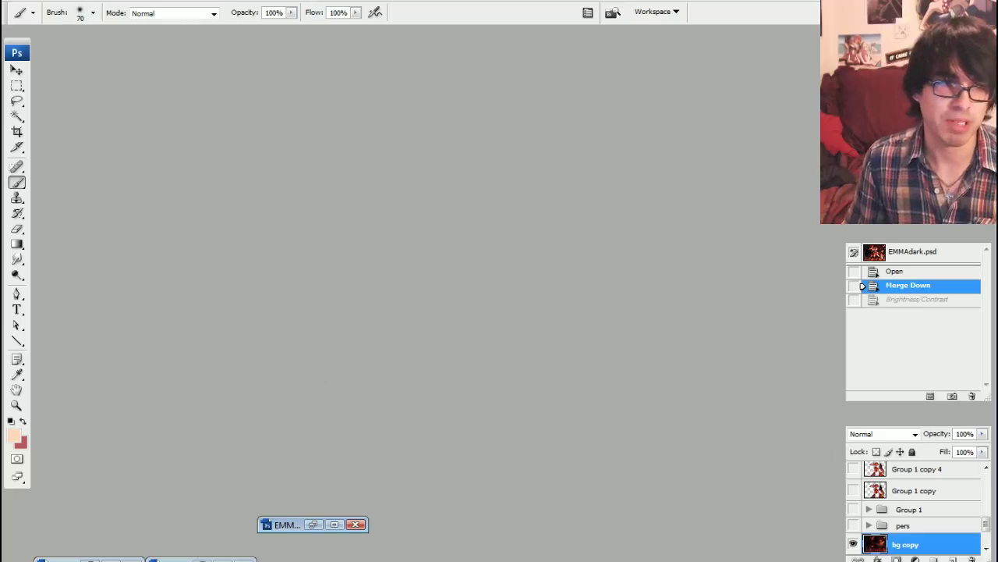
- Restore and maximize EMMAdark.psd, then compare it with the bg copy fiery background hidden and shown
click(314, 524)
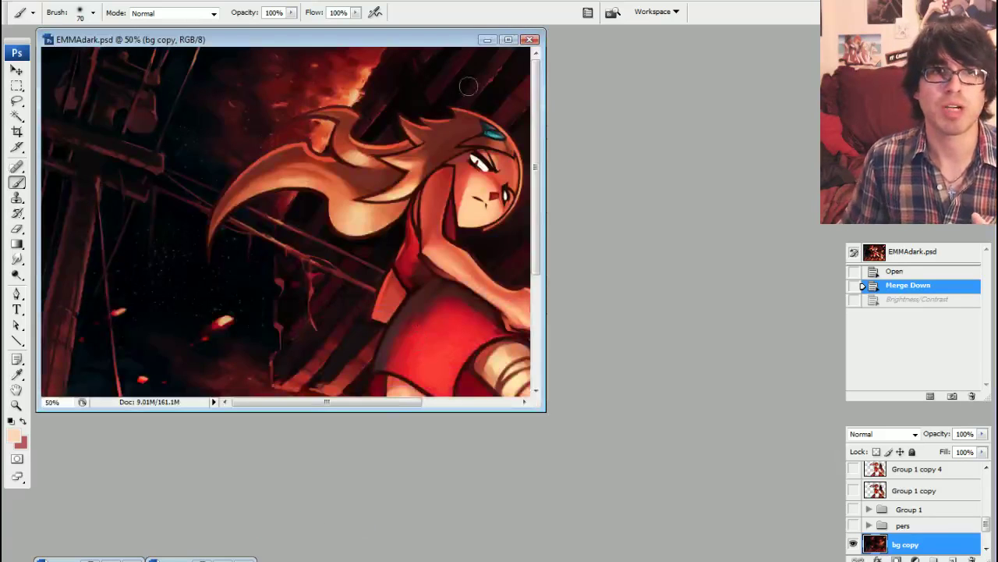
click(509, 39)
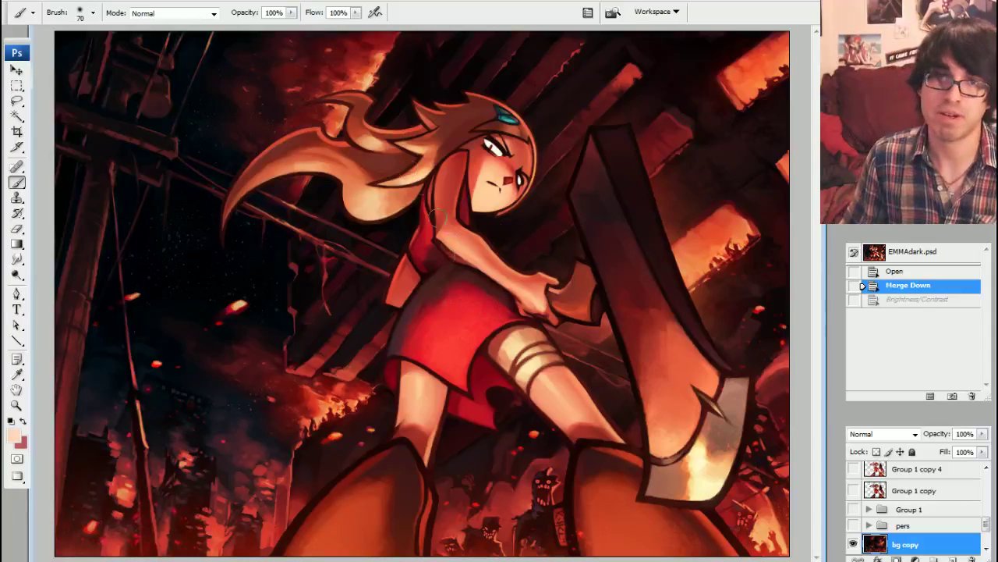
click(852, 544)
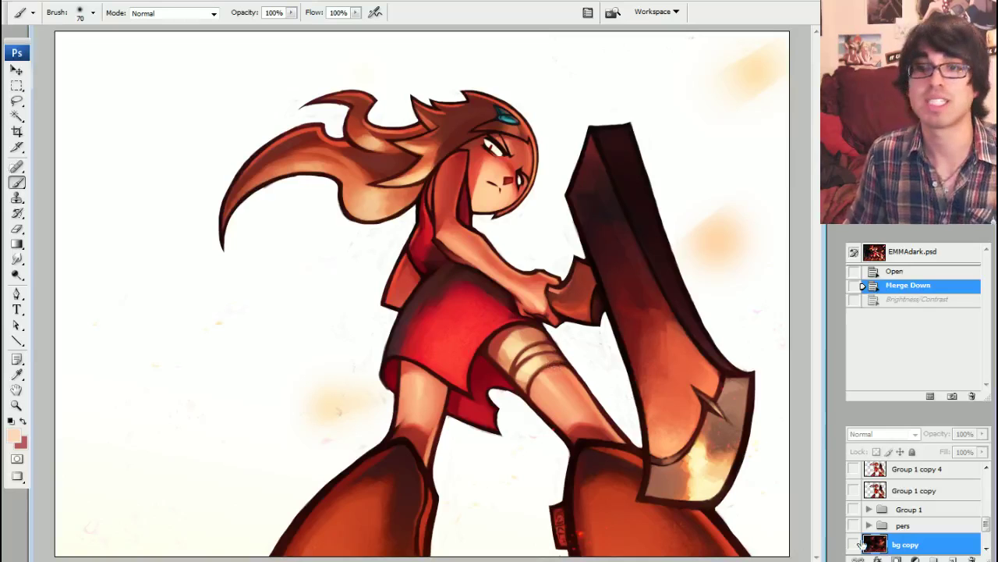
click(852, 543)
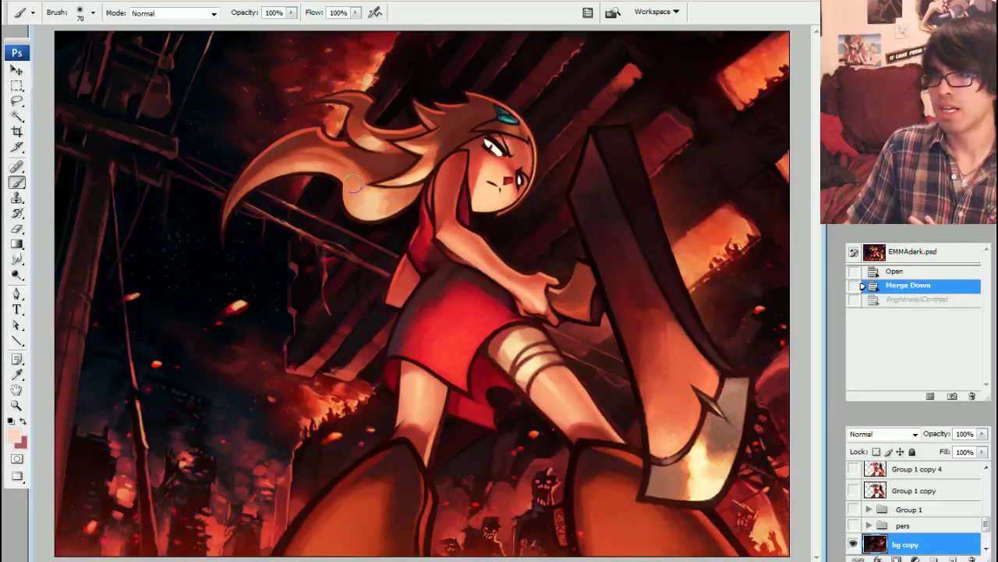
- Preview a Brightness/Contrast adjustment from Image > Adjustments
click(72, 2)
mouse_move(117, 28)
click(257, 101)
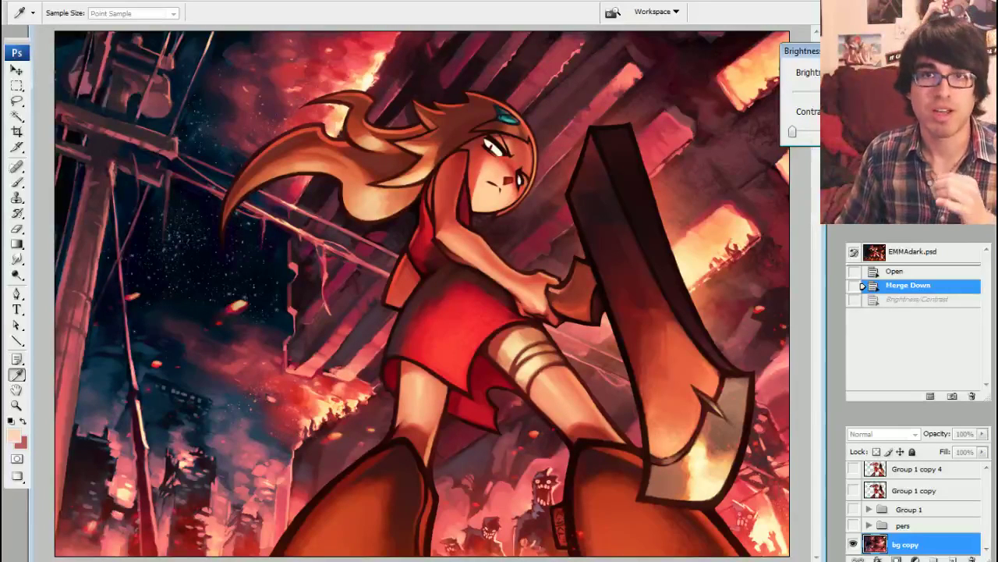
- Cancel the brightened preview, then reopen Brightness/Contrast and set Brightness to +9
key(Escape)
key(b)
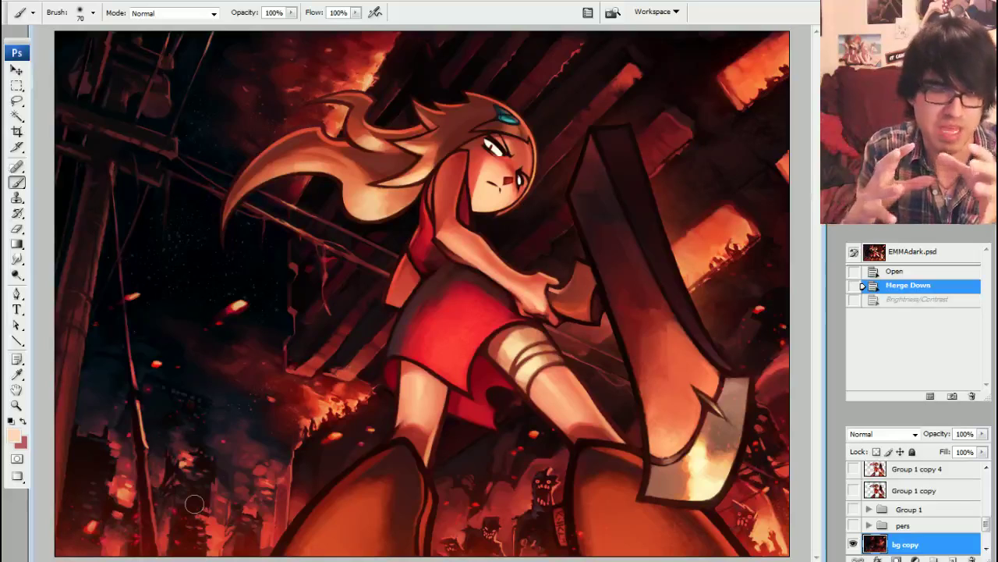
click(69, 3)
mouse_move(96, 31)
click(227, 112)
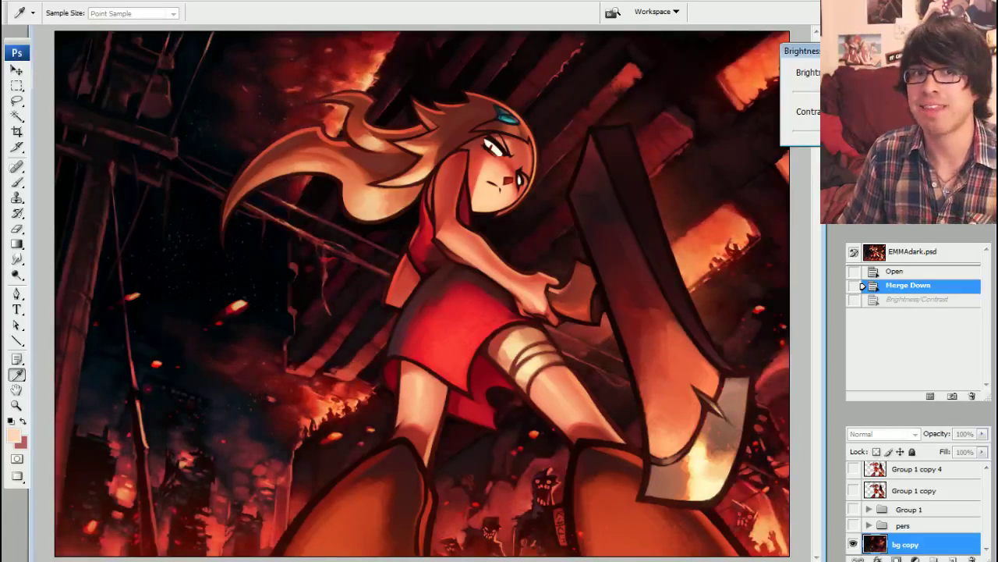
drag(799, 51, 749, 301)
mouse_move(809, 344)
mouse_down()
mouse_move(756, 345)
mouse_move(813, 347)
mouse_up()
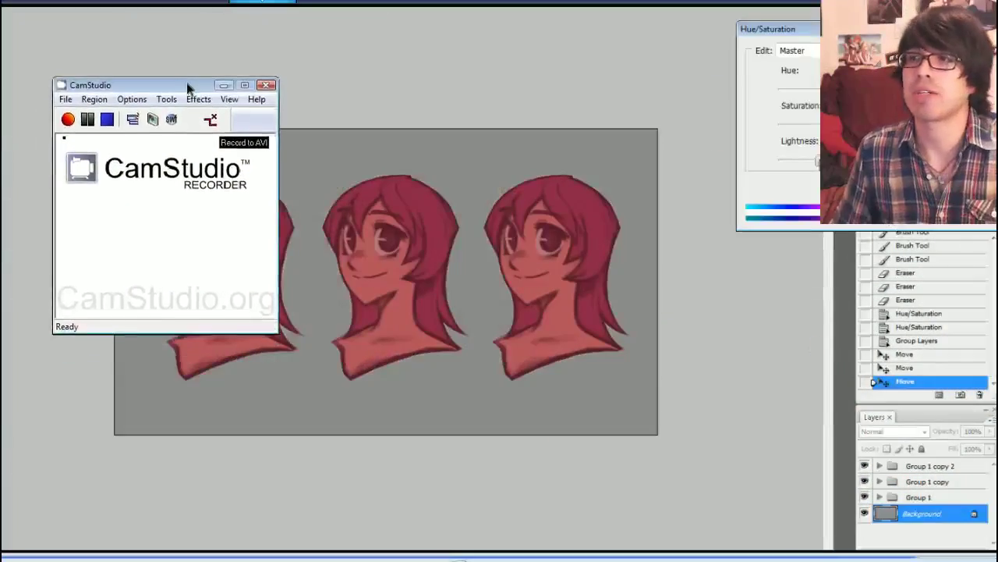
- Review CamStudio's video settings (a frame every 3000 ms, 20 fps playback), then close the recorder
drag(187, 89, 167, 74)
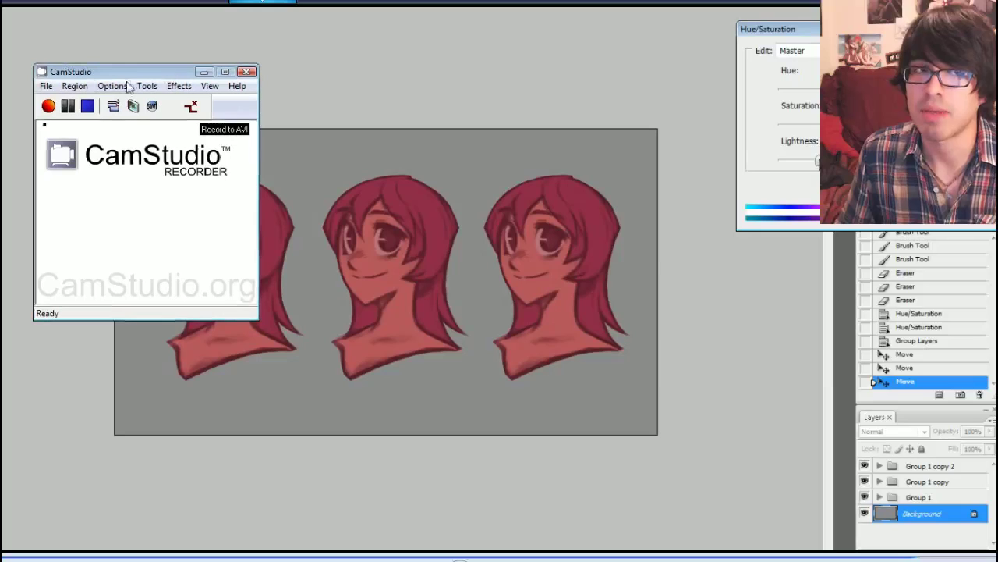
click(87, 87)
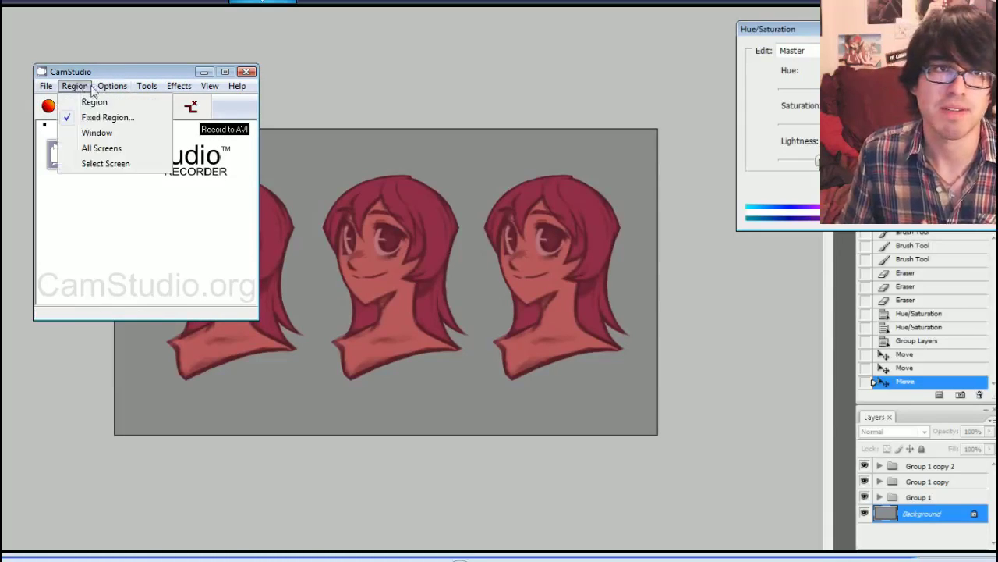
mouse_move(106, 88)
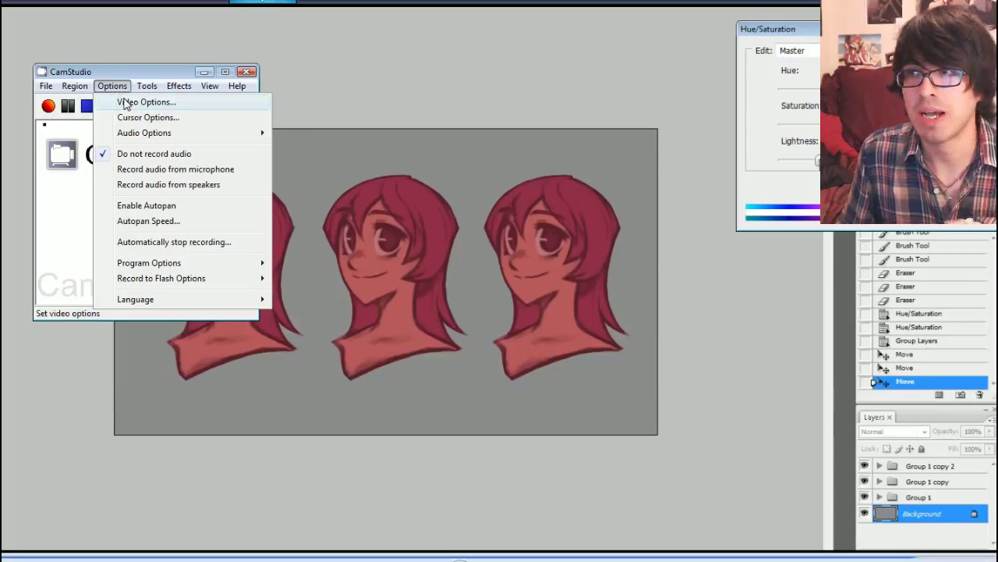
click(125, 102)
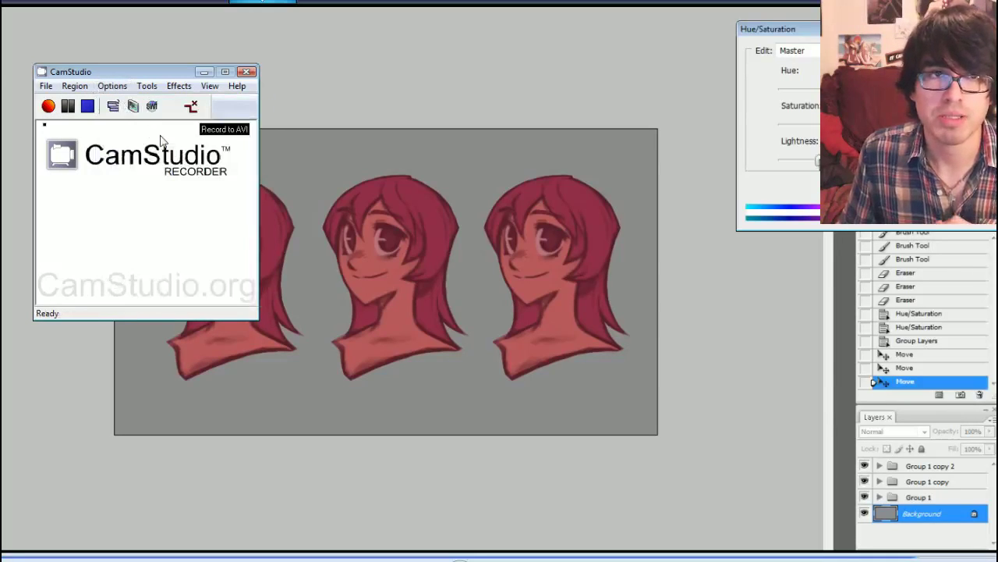
drag(185, 47, 379, 66)
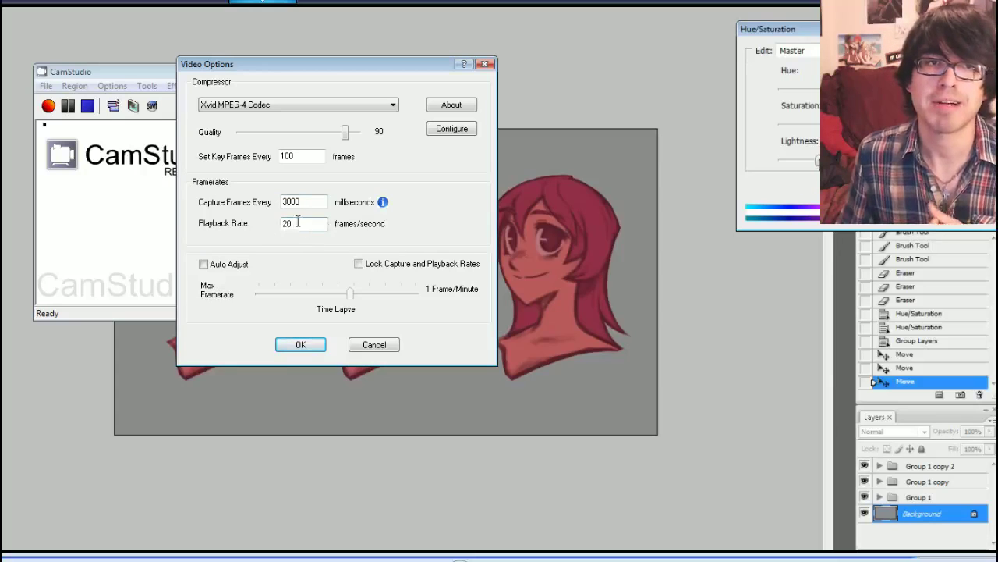
click(486, 65)
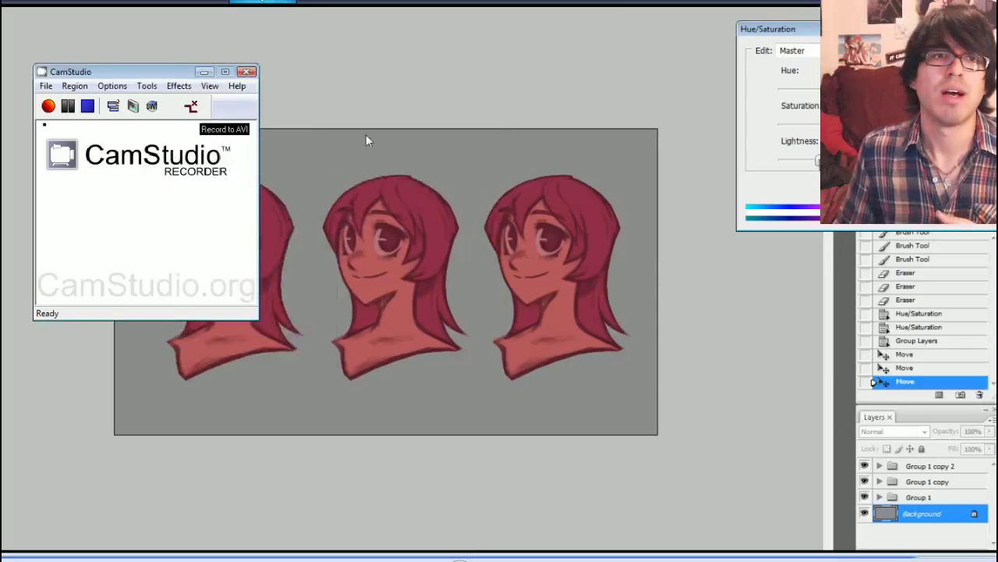
click(245, 72)
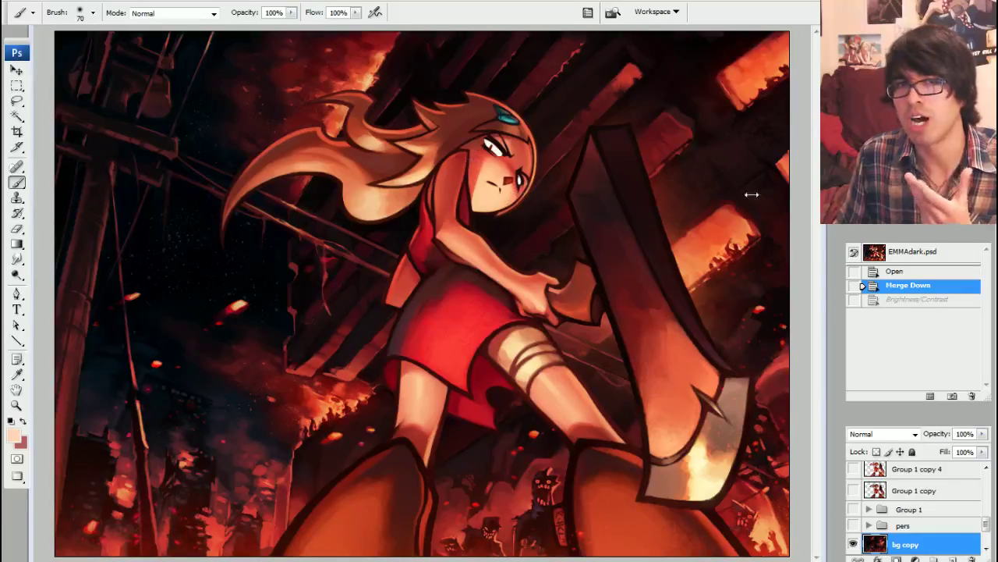
- Sample EMMA's peach face tone ffce9c in the Color Picker, cancel, and return to the Brush tool
scroll(398, 156, up, 4)
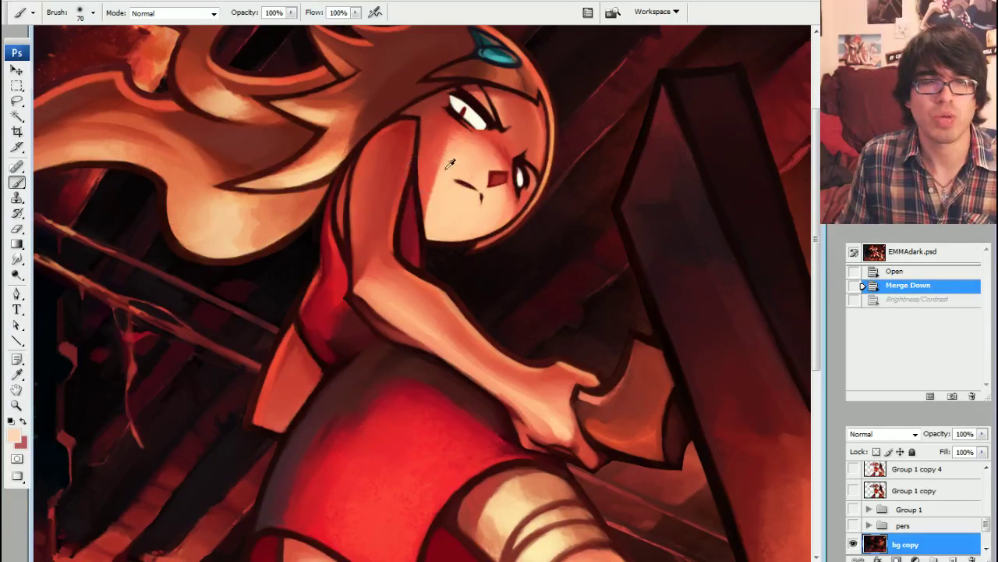
click(14, 434)
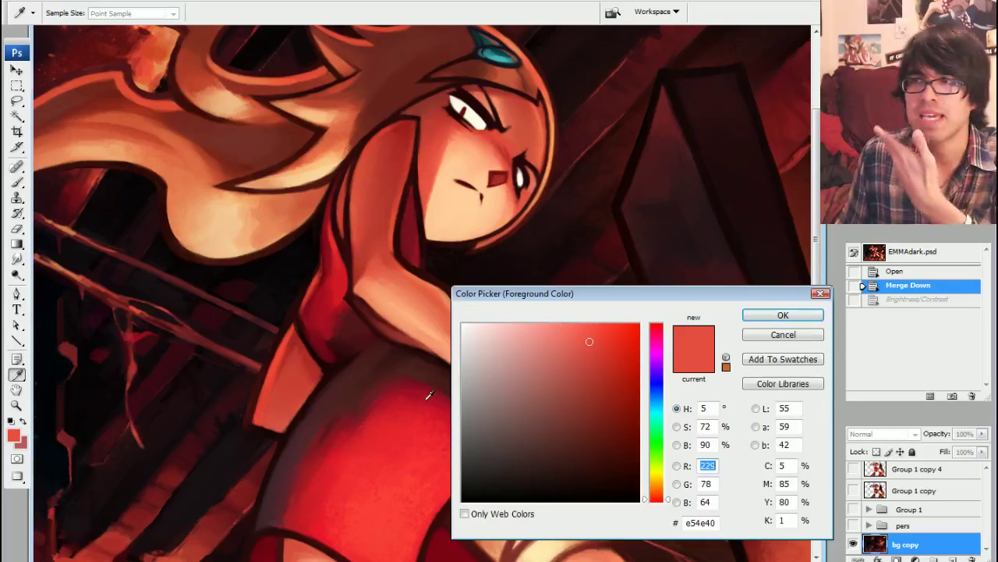
click(451, 208)
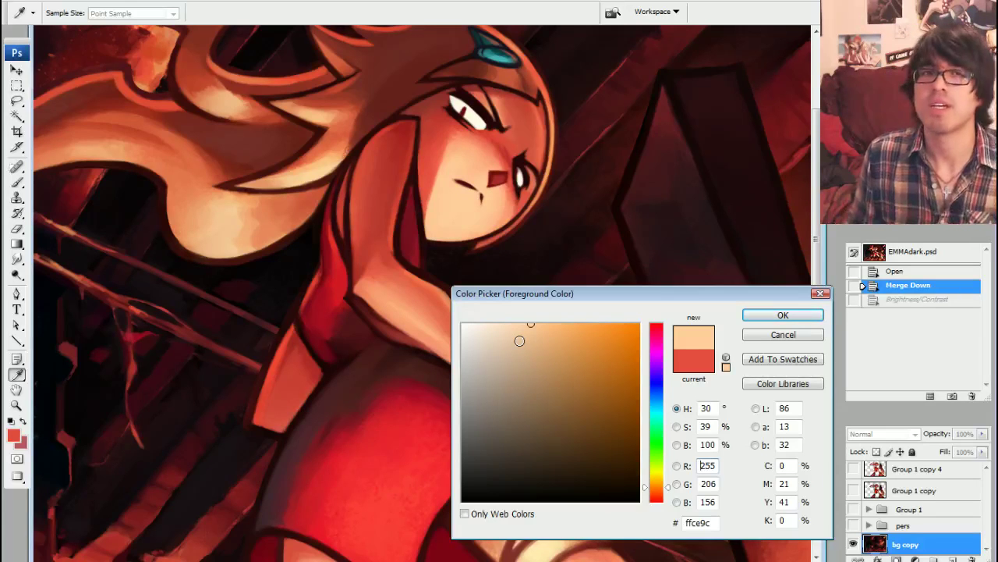
click(783, 335)
key(b)
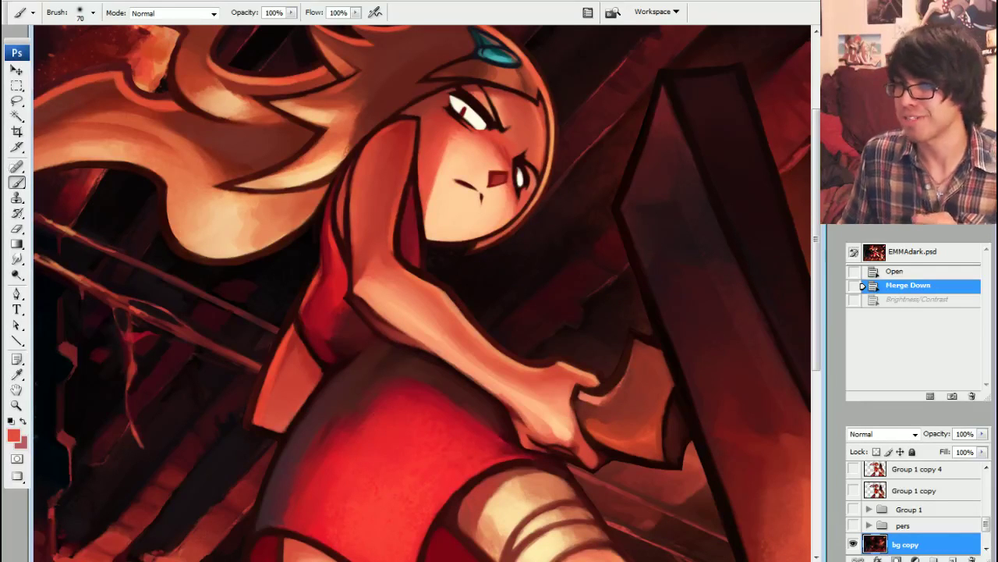